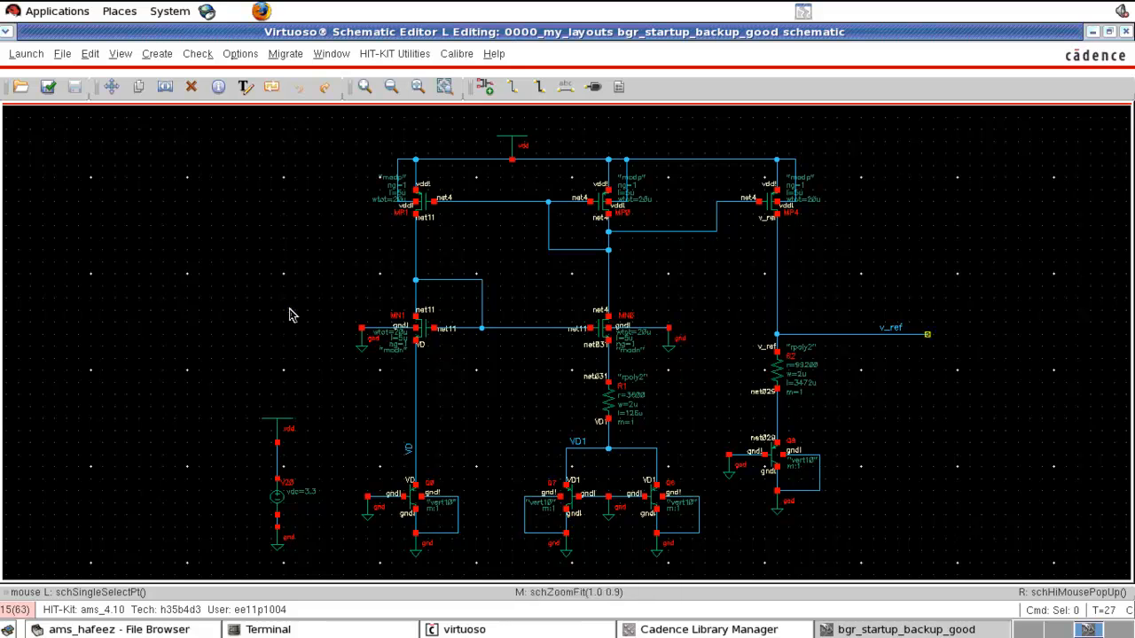
Step: Launch ADE L and set up a DC analysis that saves the operating point and sweeps temperature from -40 to 125
click(29, 56)
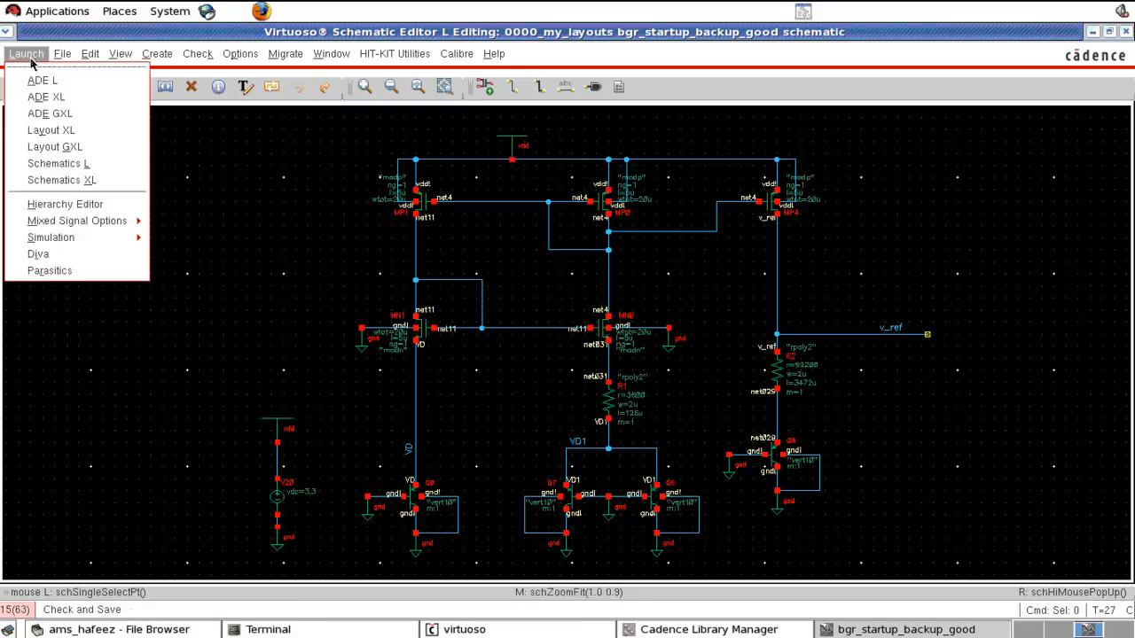
click(40, 80)
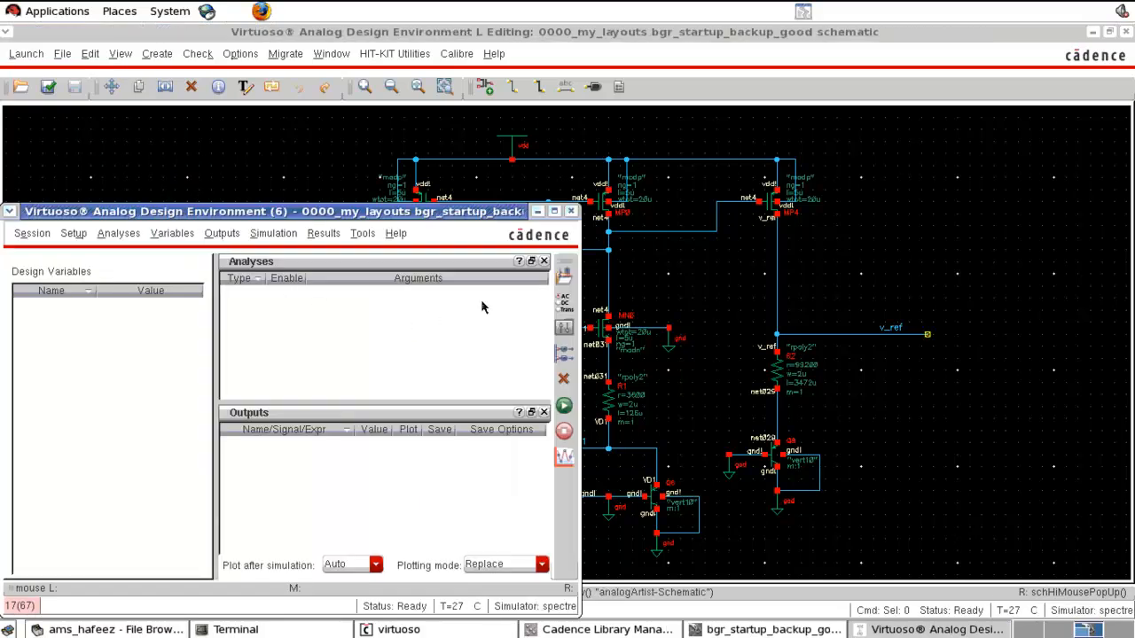
click(563, 303)
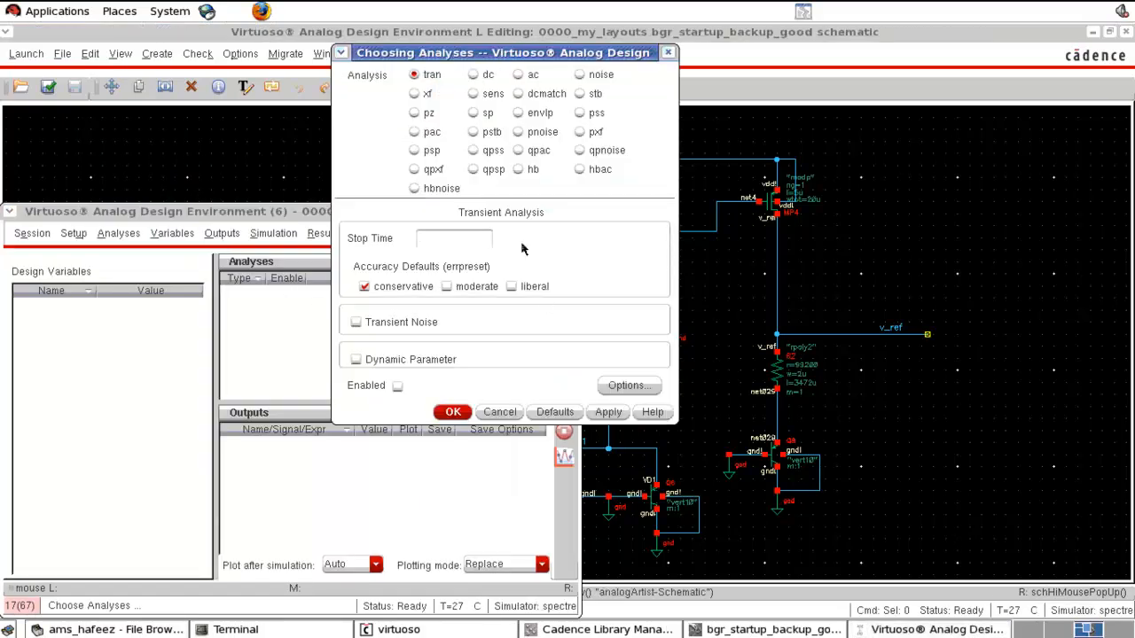
click(473, 75)
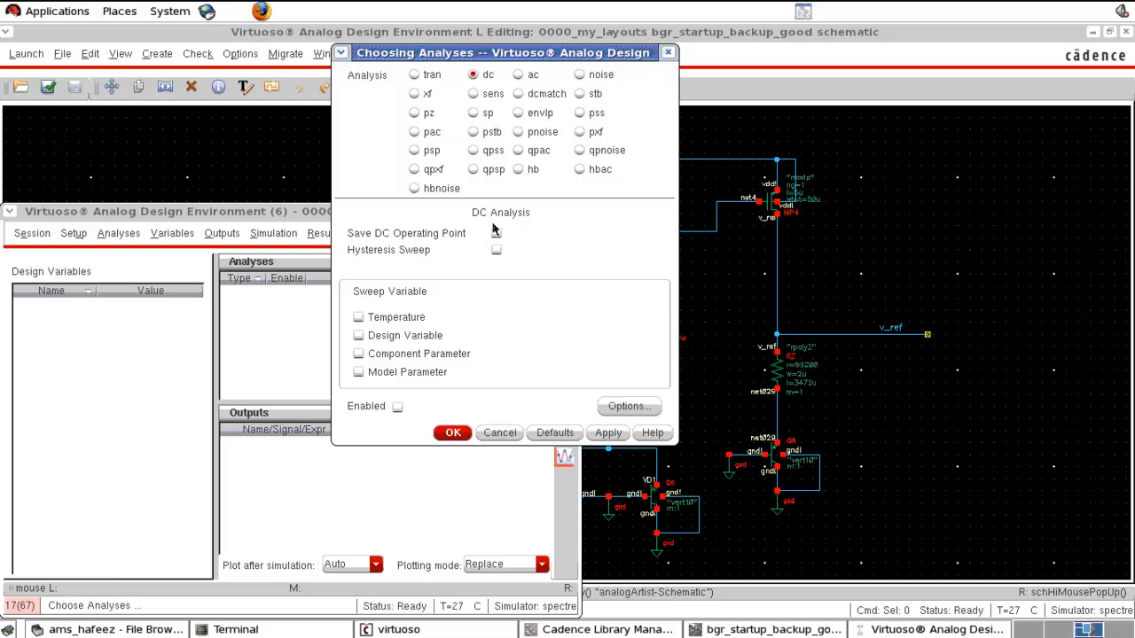
click(496, 234)
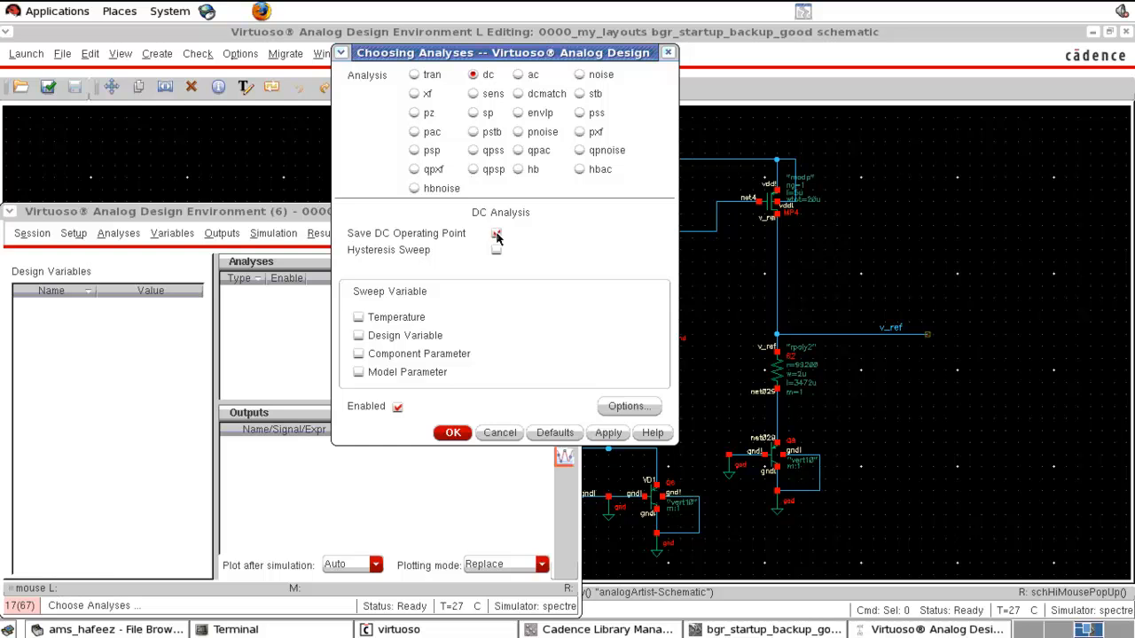
click(399, 324)
click(498, 436)
text(-40)
click(604, 443)
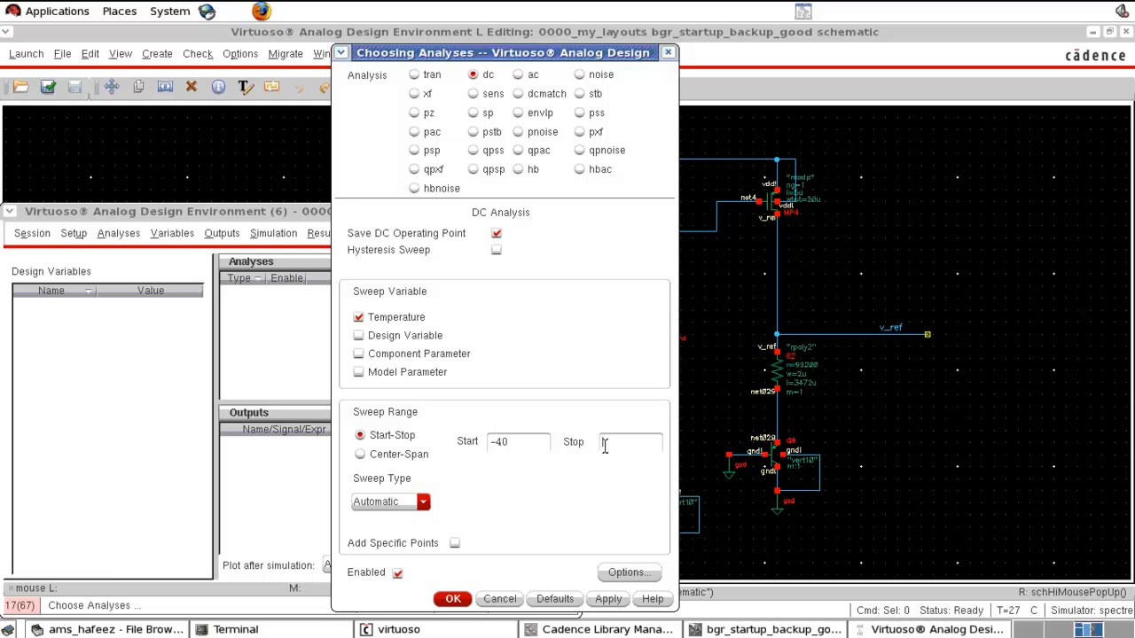
text(125)
click(452, 600)
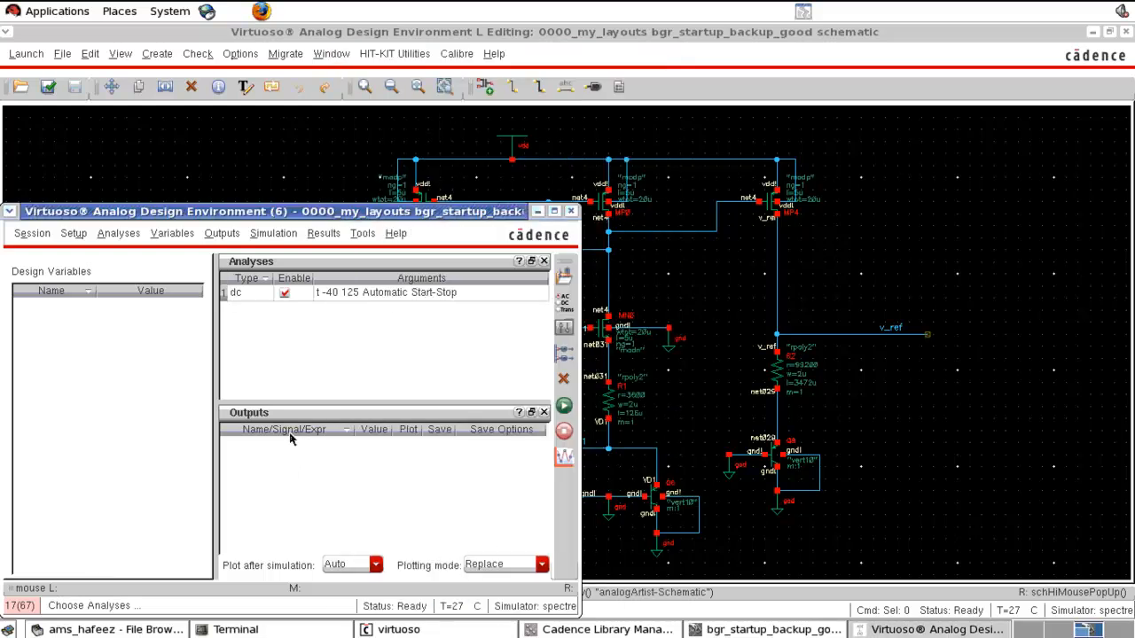
Step: Add the v_ref net from the schematic to the outputs to be plotted
click(226, 234)
mouse_move(302, 311)
click(340, 324)
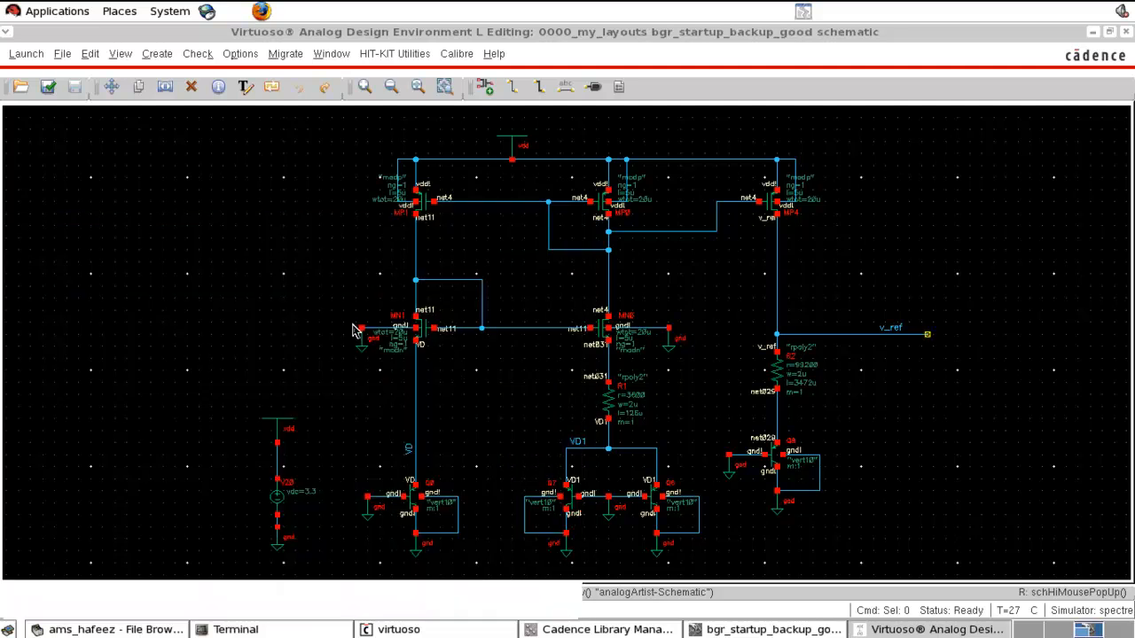
click(861, 334)
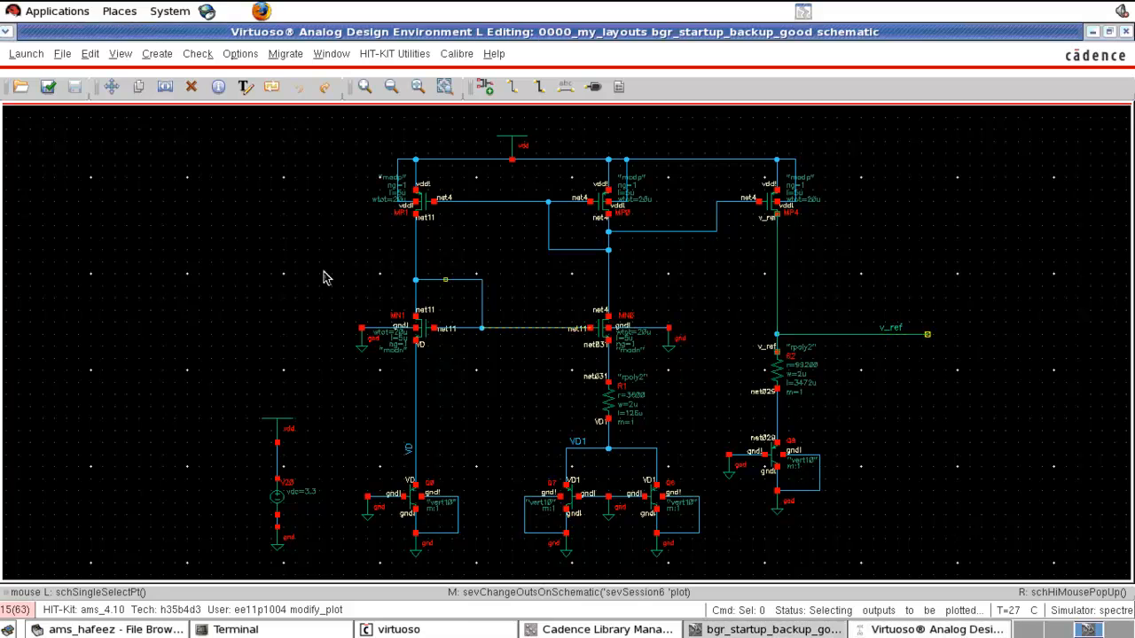
key(Escape)
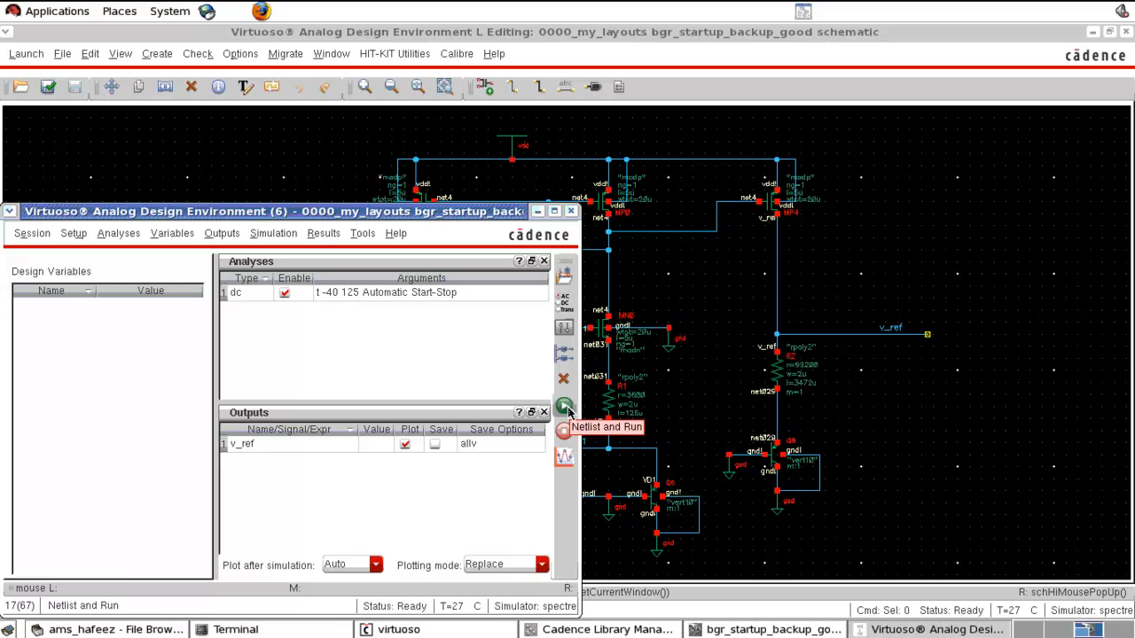
Step: Netlist and run the DC simulation, examine the plot of v_ref against temperature, and close the plot
click(565, 407)
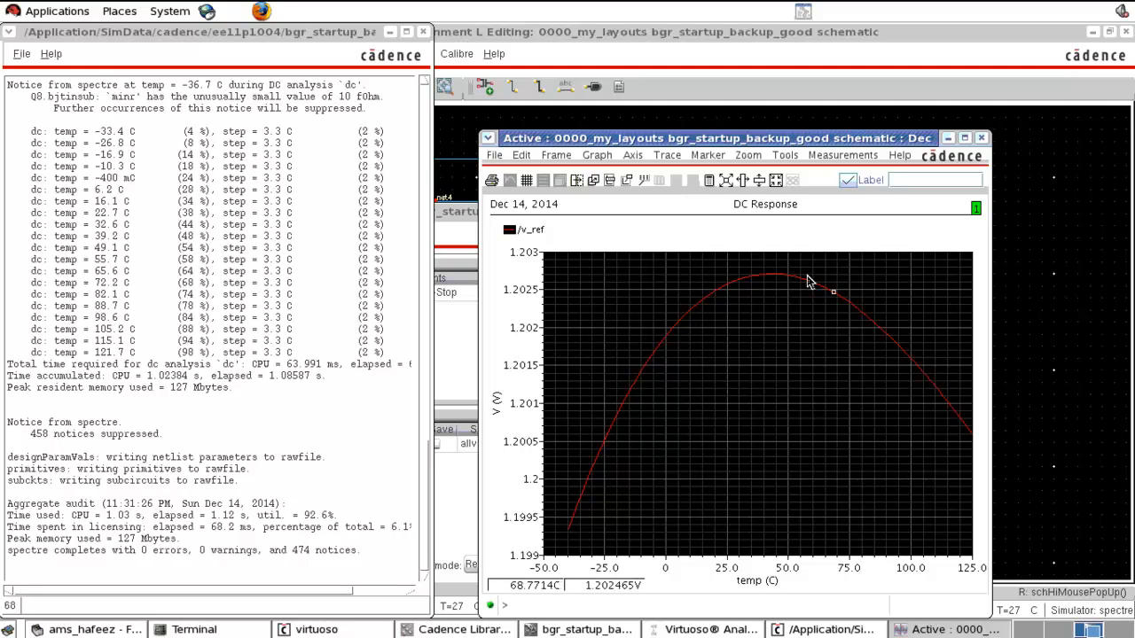
click(983, 138)
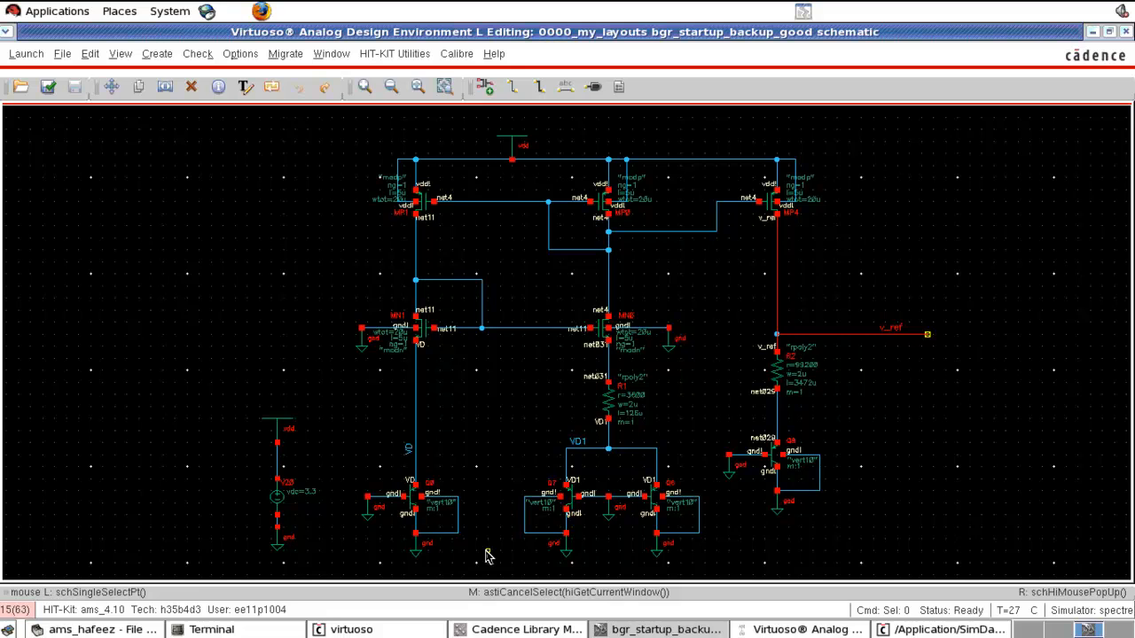
click(284, 503)
Step: Add a transient analysis with a 500u stop time and liberal accuracy, and disable the DC analysis
click(802, 629)
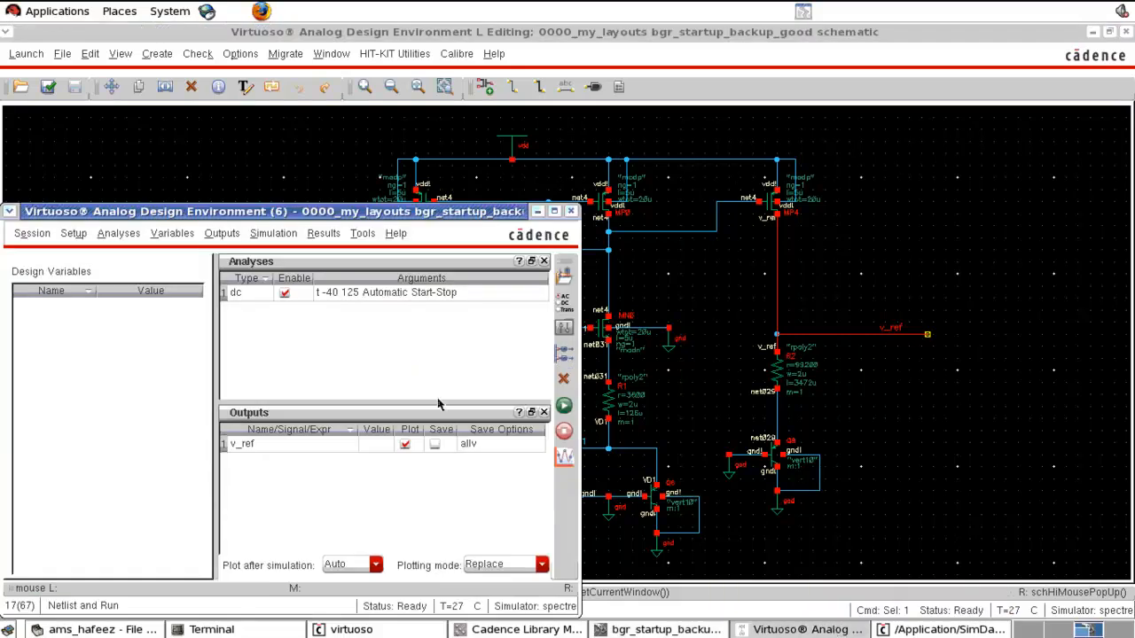
click(564, 303)
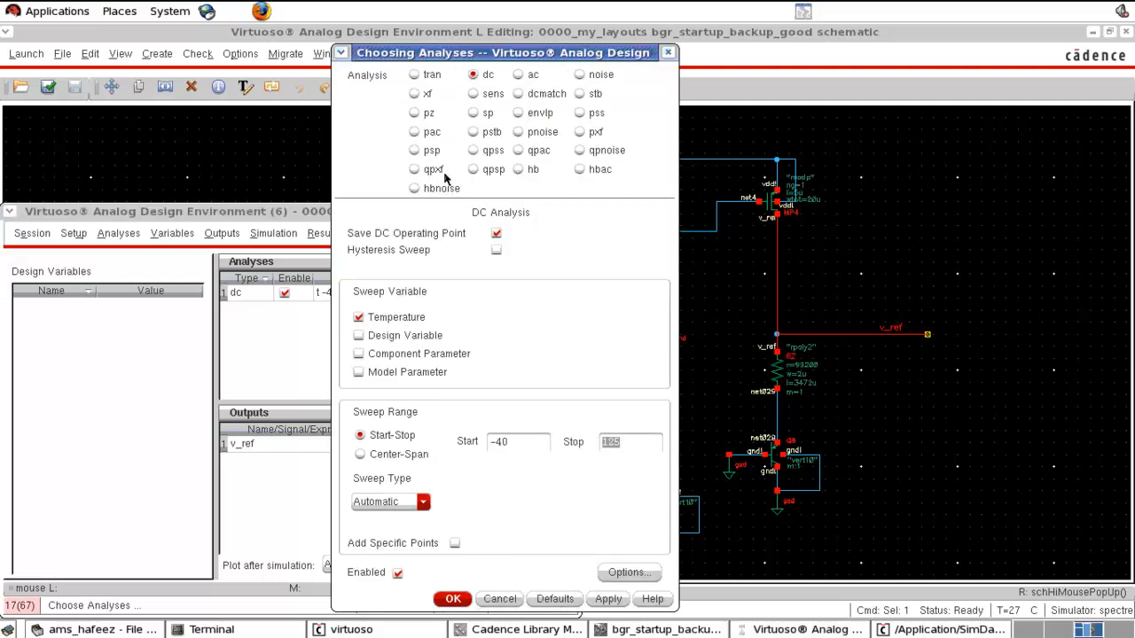
click(414, 75)
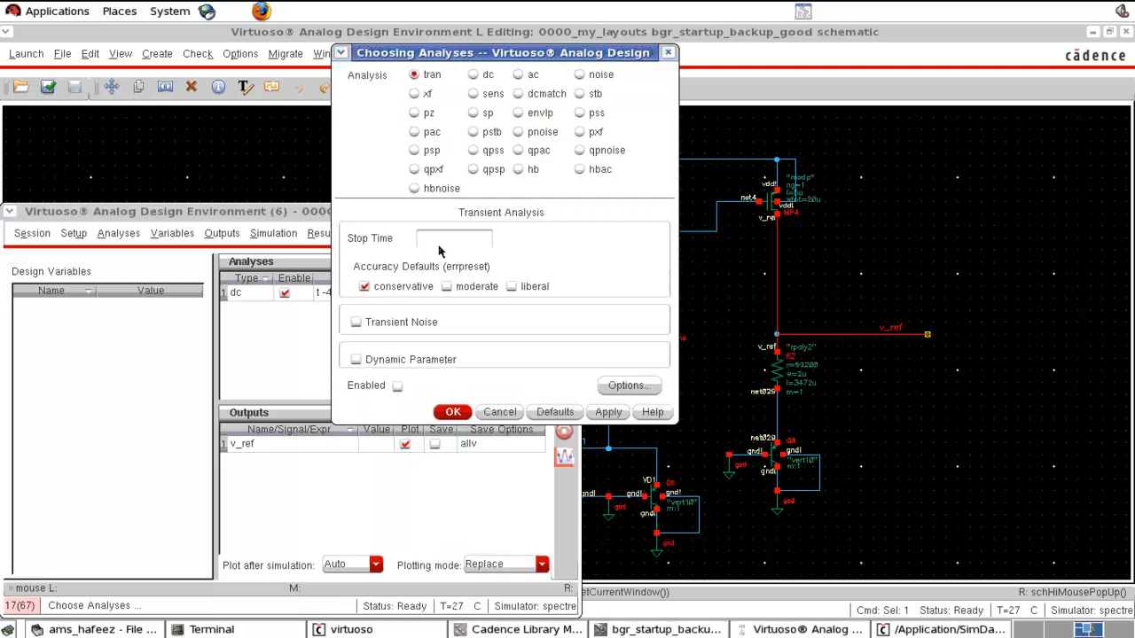
click(512, 285)
click(447, 245)
text(500u)
click(453, 412)
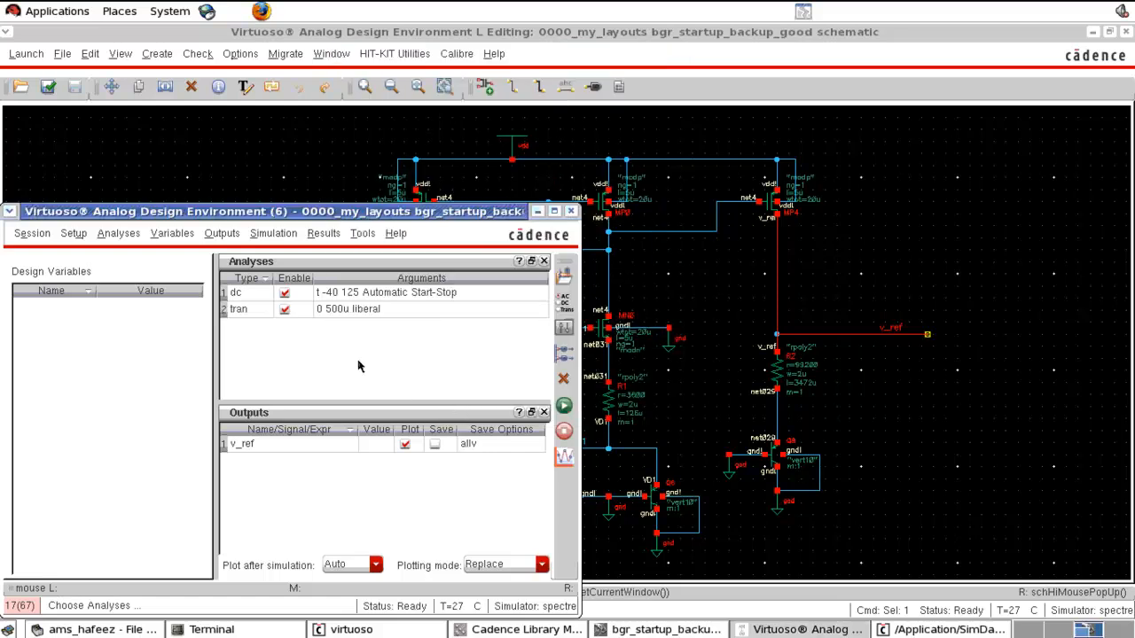
click(284, 294)
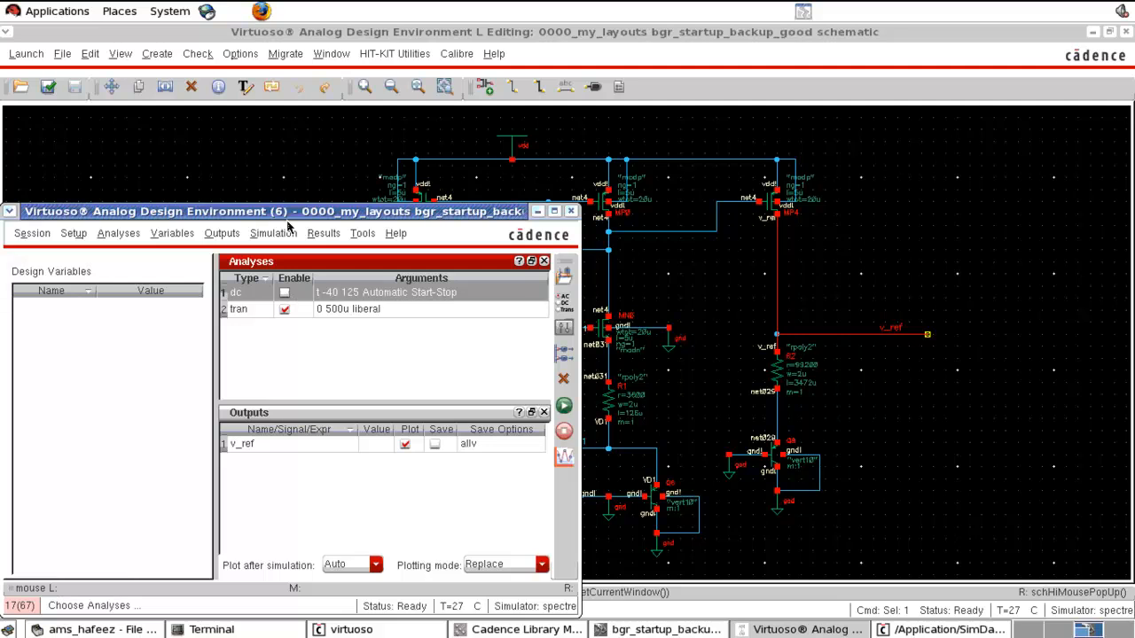
Step: Change the cell of supply source V20 to vpulse and clear its DC voltage
click(285, 183)
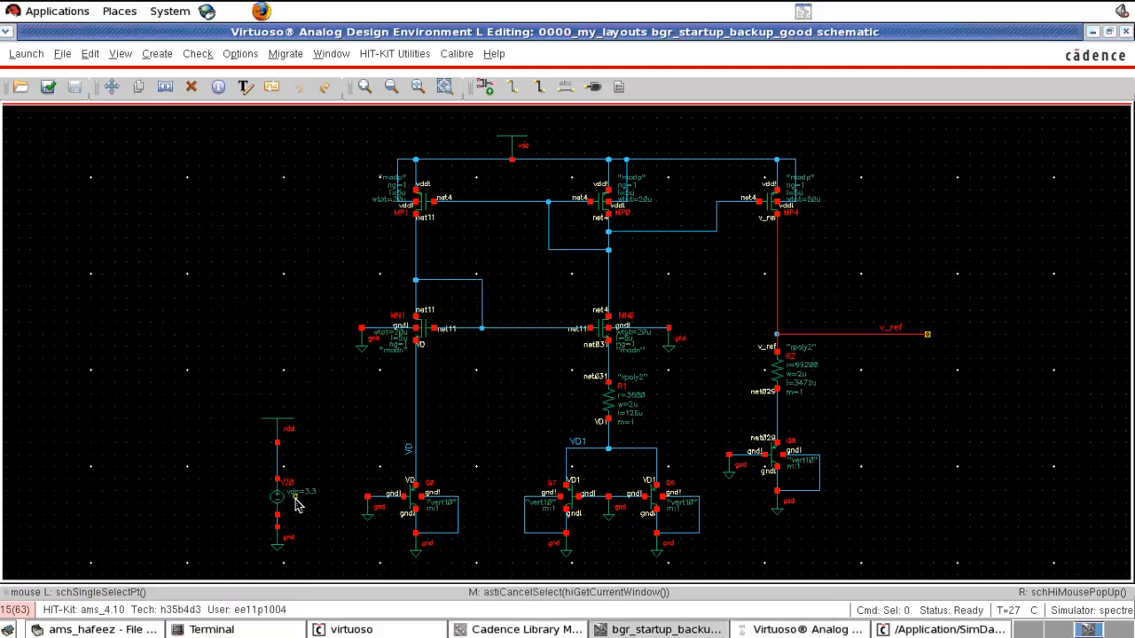
key(q)
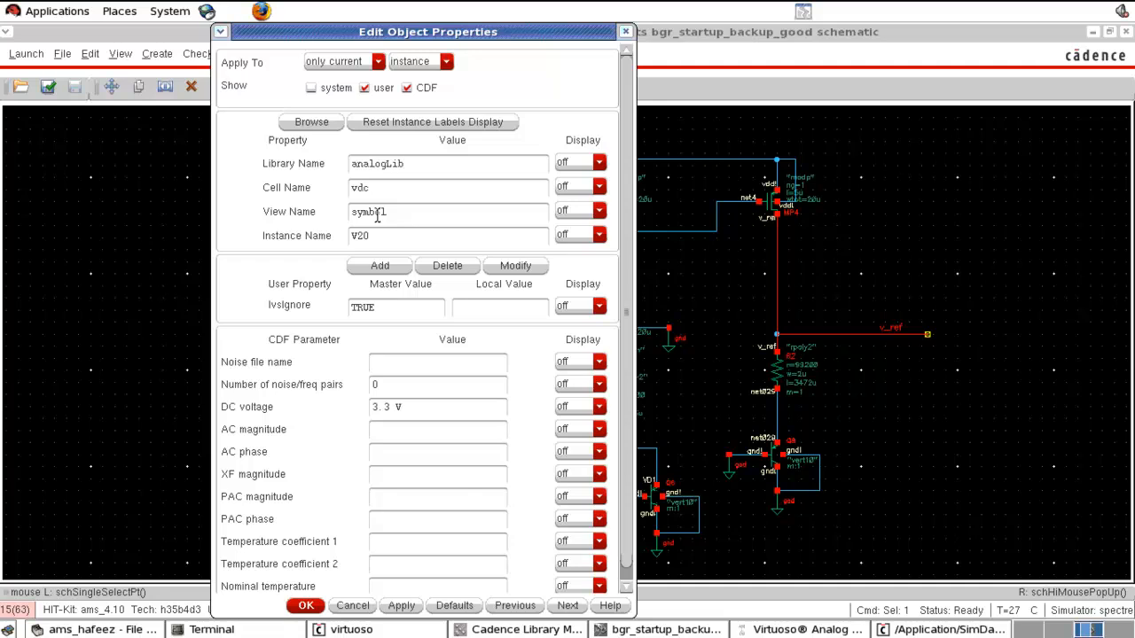
drag(358, 188, 390, 192)
text(pulse)
click(422, 396)
drag(414, 430, 338, 428)
key(BackSpace)
scroll(435, 438, down, 5)
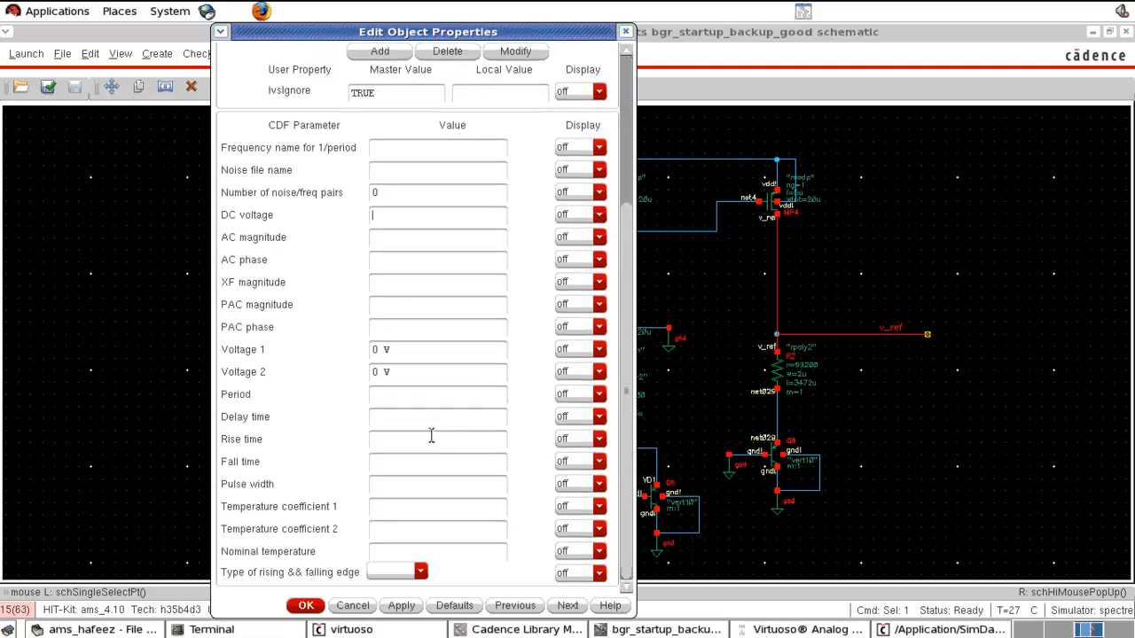
Step: Set V20's Voltage 2 to 3.3 V, period to 1 s, delay and rise times to 100u s, and pulse width to 0.5
drag(410, 372, 329, 371)
text(3.3)
click(451, 396)
text(1)
click(407, 432)
click(404, 421)
text(100u)
click(406, 438)
text(00)
click(391, 483)
text(0.5)
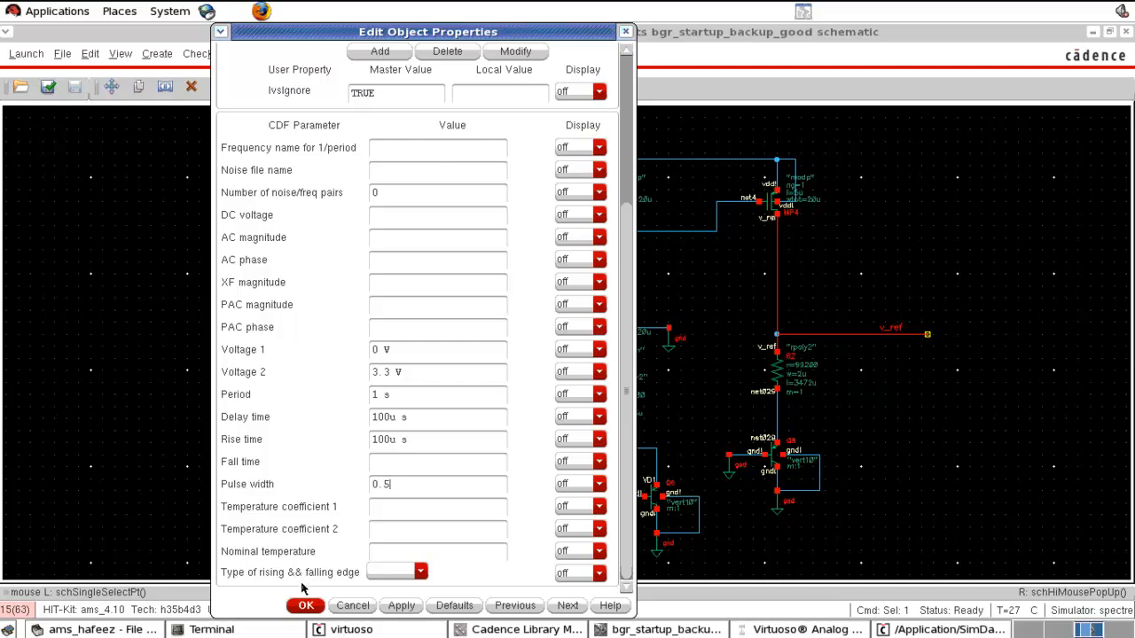
click(304, 607)
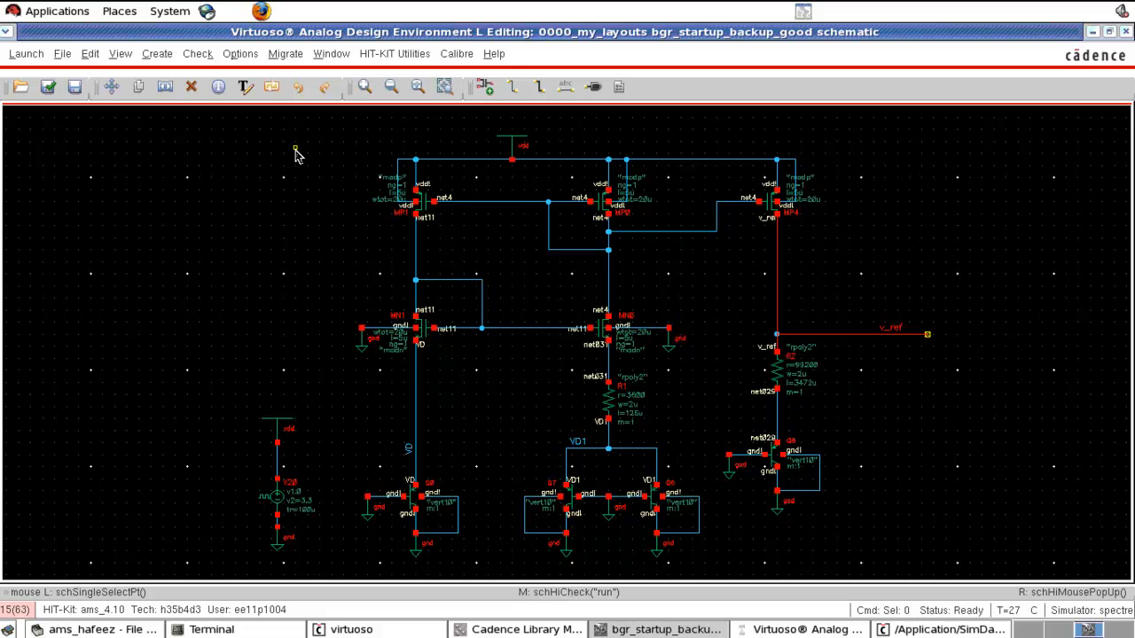
Step: Turn off plotting of v_ref and add the vdd! net from the schematic to the plotted outputs
click(776, 632)
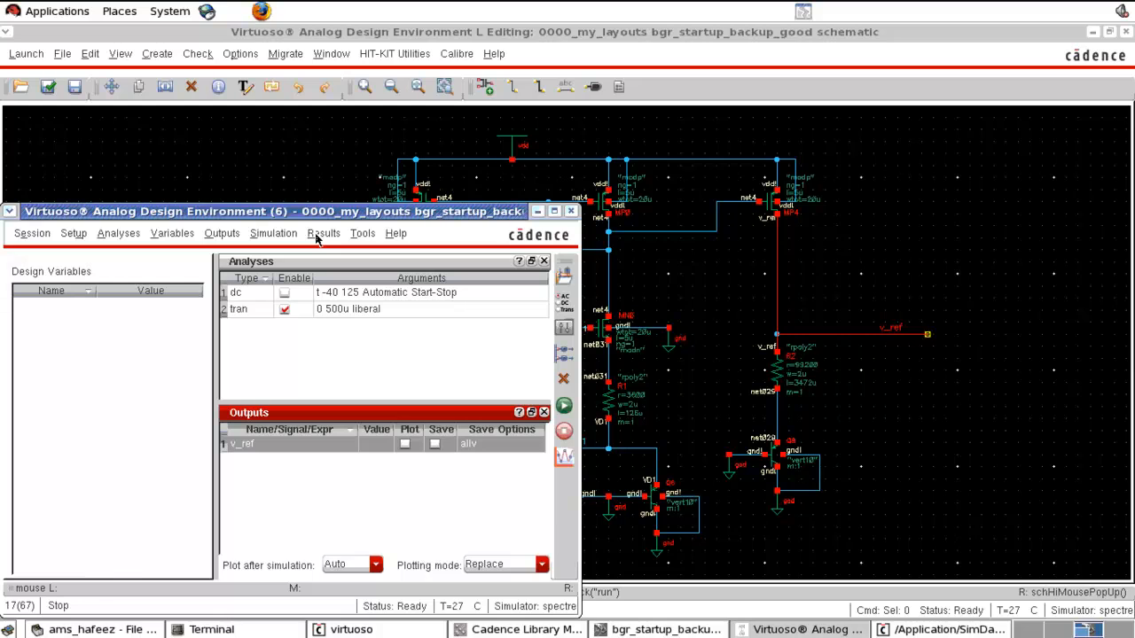
click(221, 233)
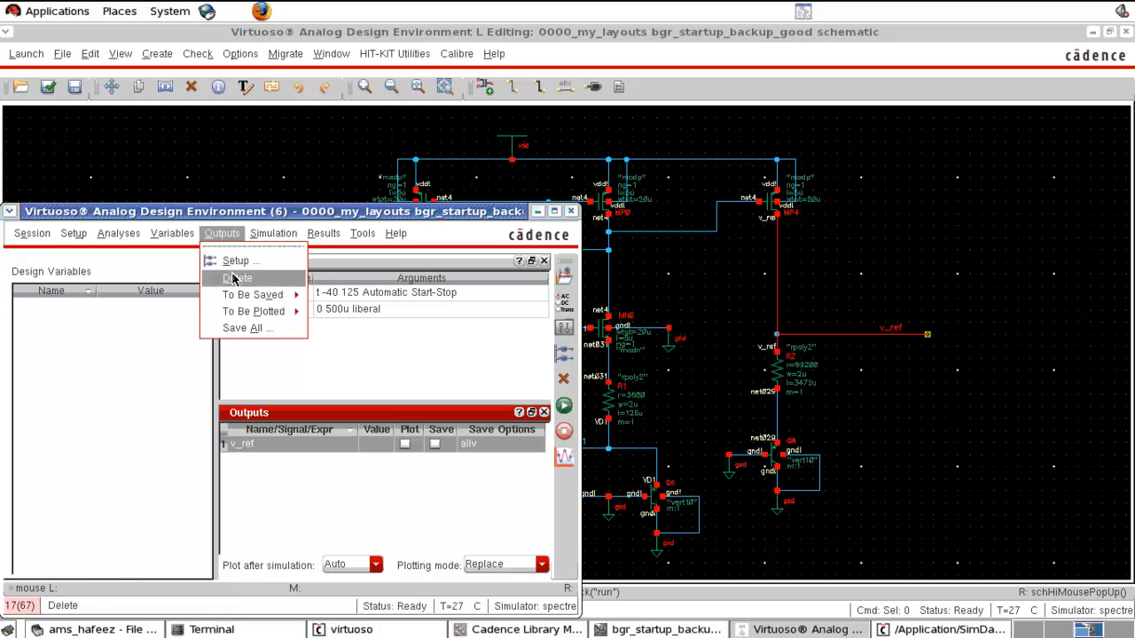
mouse_move(292, 311)
click(338, 322)
click(547, 159)
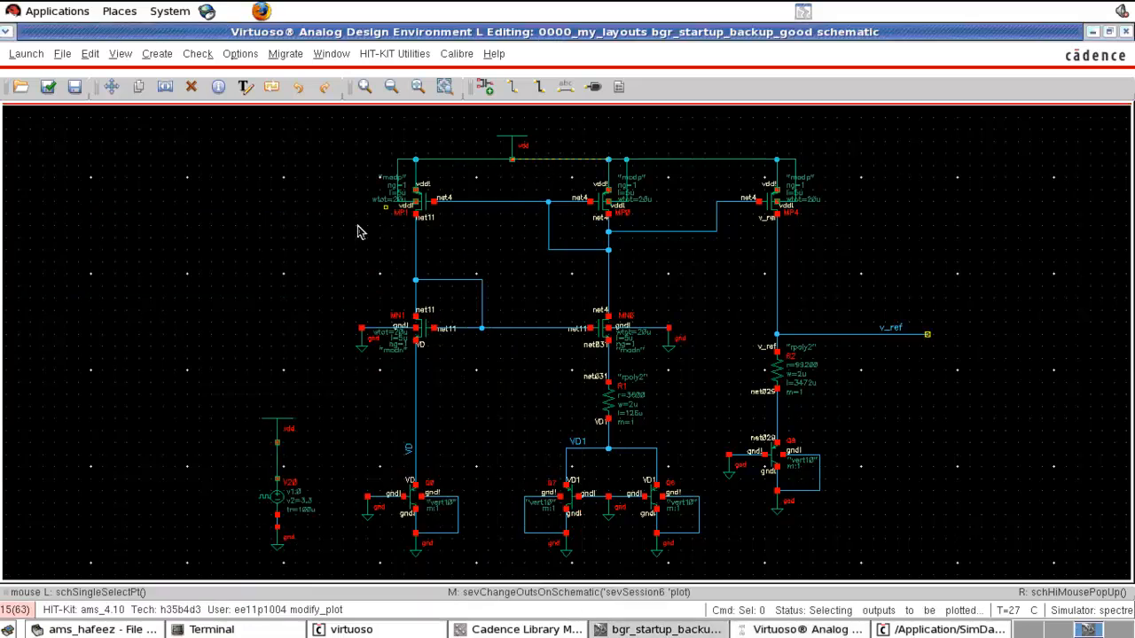
key(Escape)
click(814, 630)
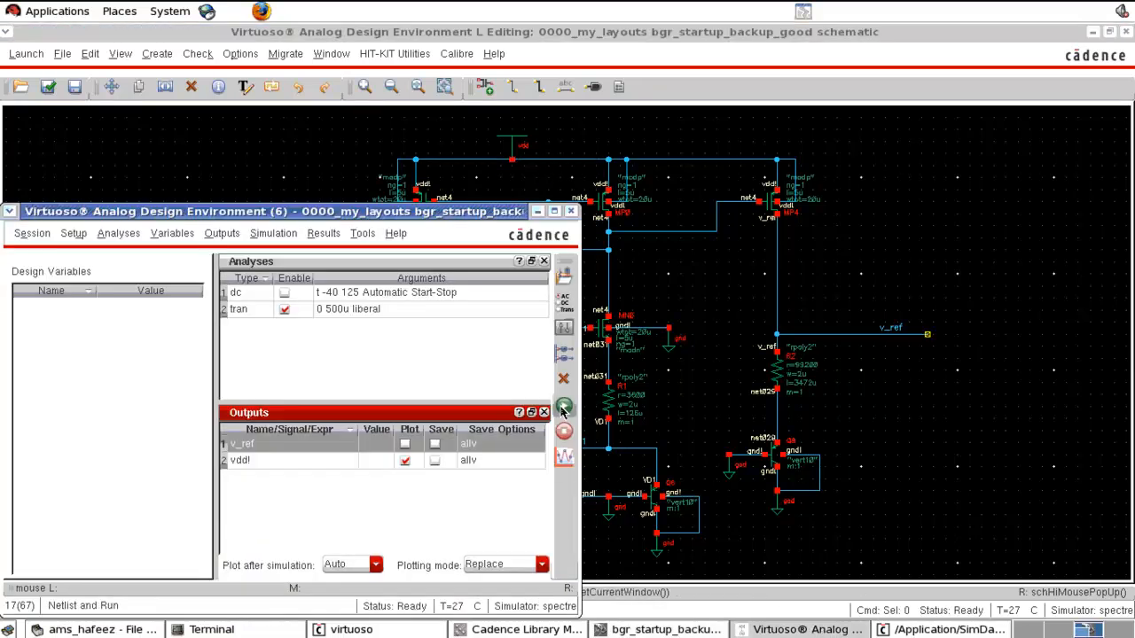
Step: Netlist and run the transient simulation, examine the enlarged vdd! supply ramp plot, and close it
click(561, 405)
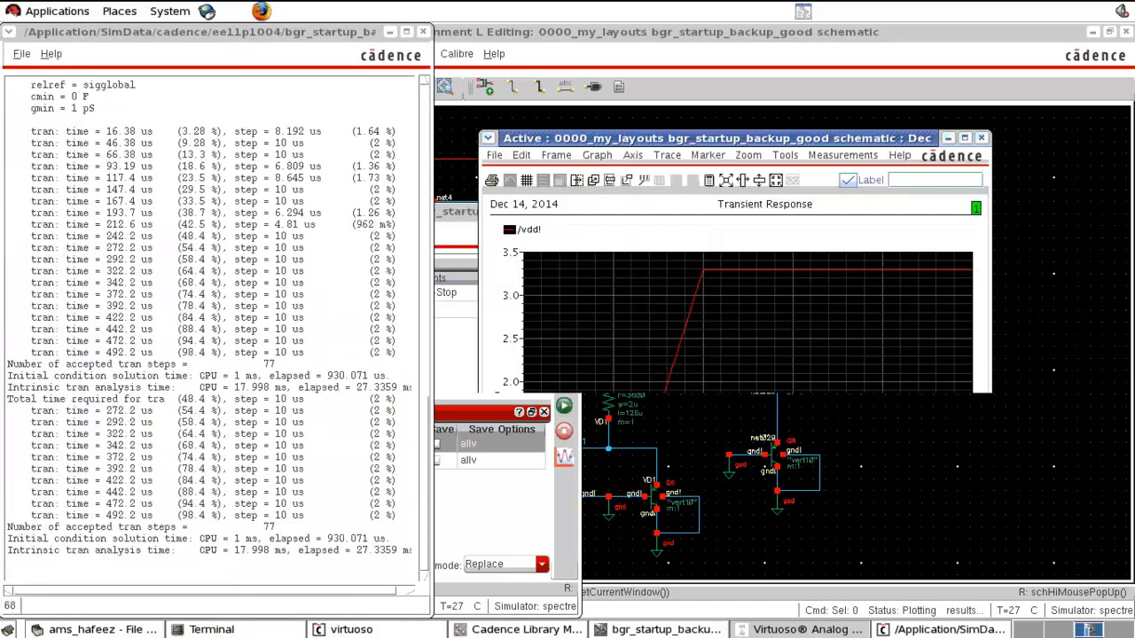
click(965, 138)
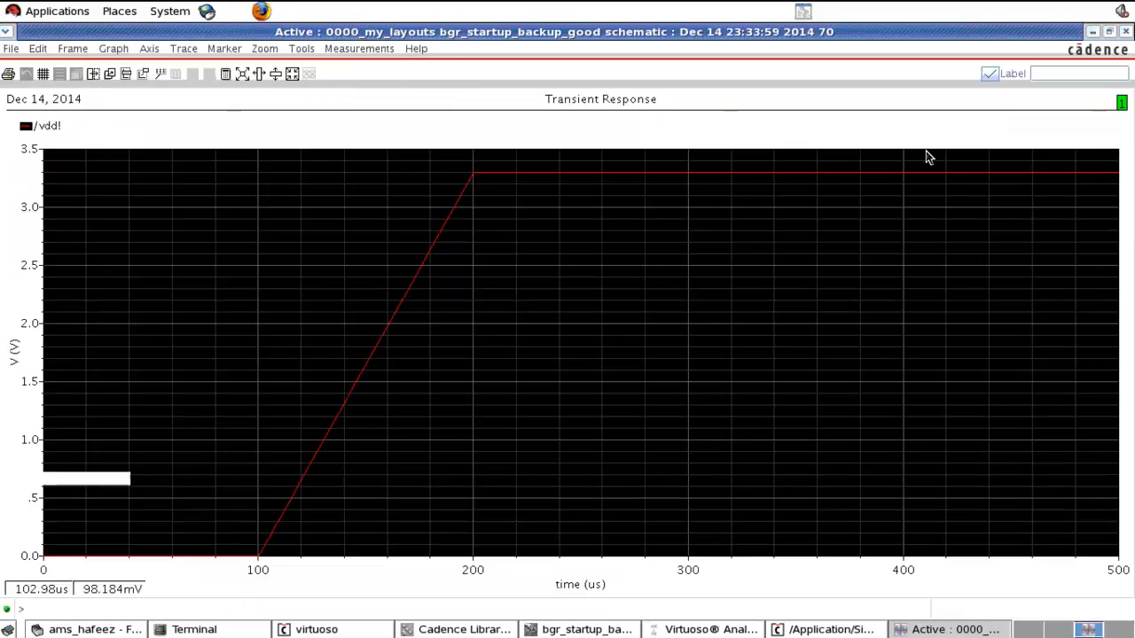
click(647, 173)
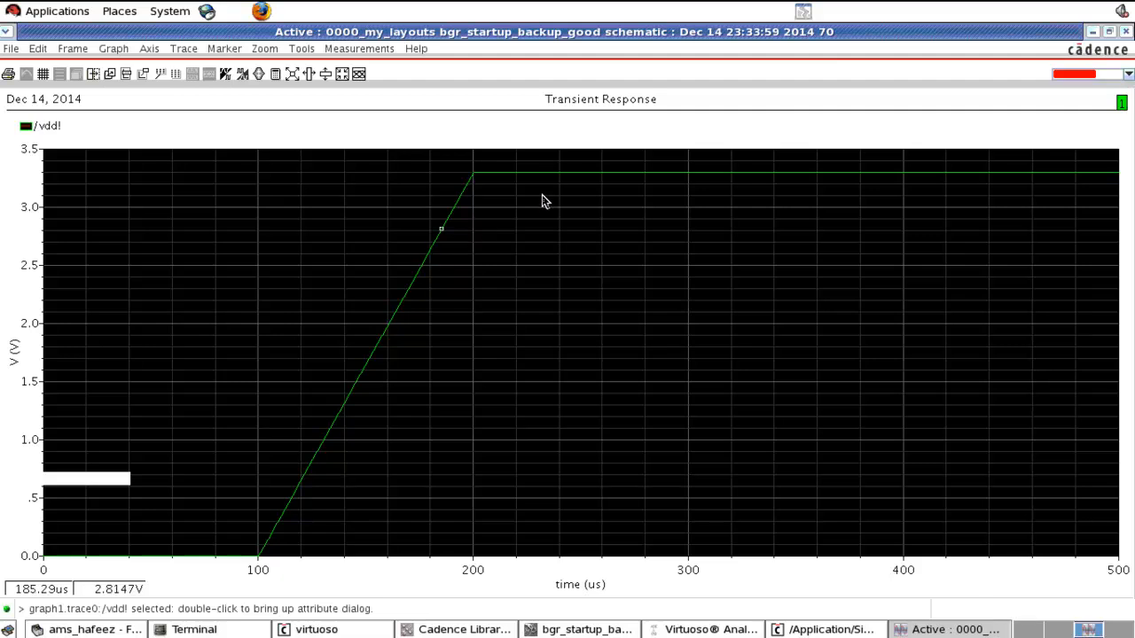
click(1126, 31)
Step: Plot v_ref instead of vdd!, rerun the transient simulation, and examine the enlarged v_ref response
click(405, 443)
click(406, 461)
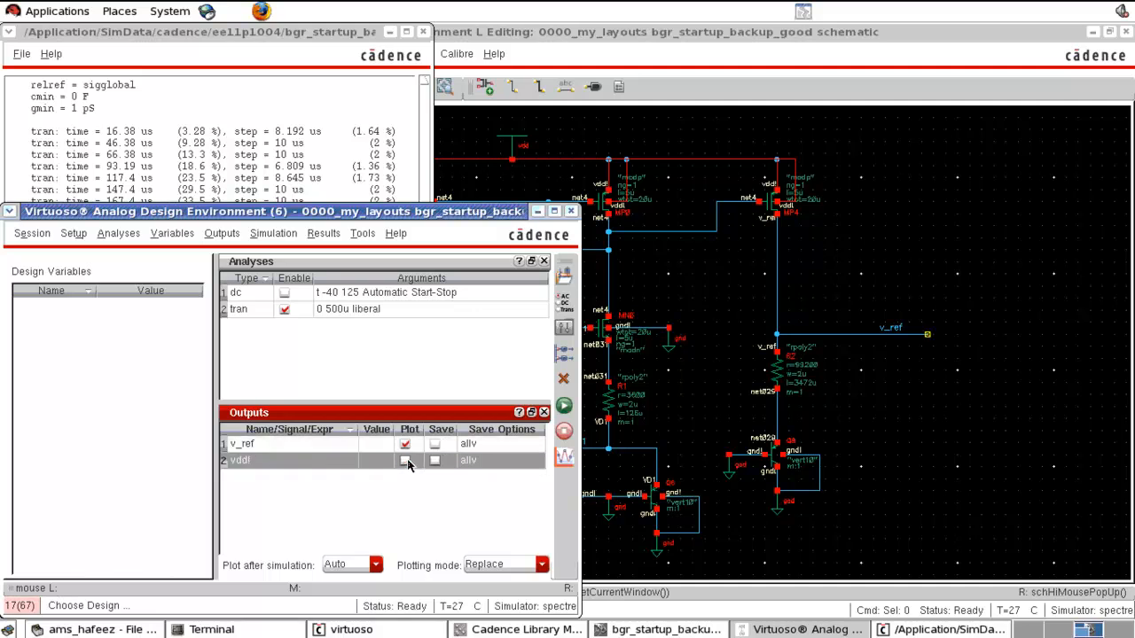
click(566, 410)
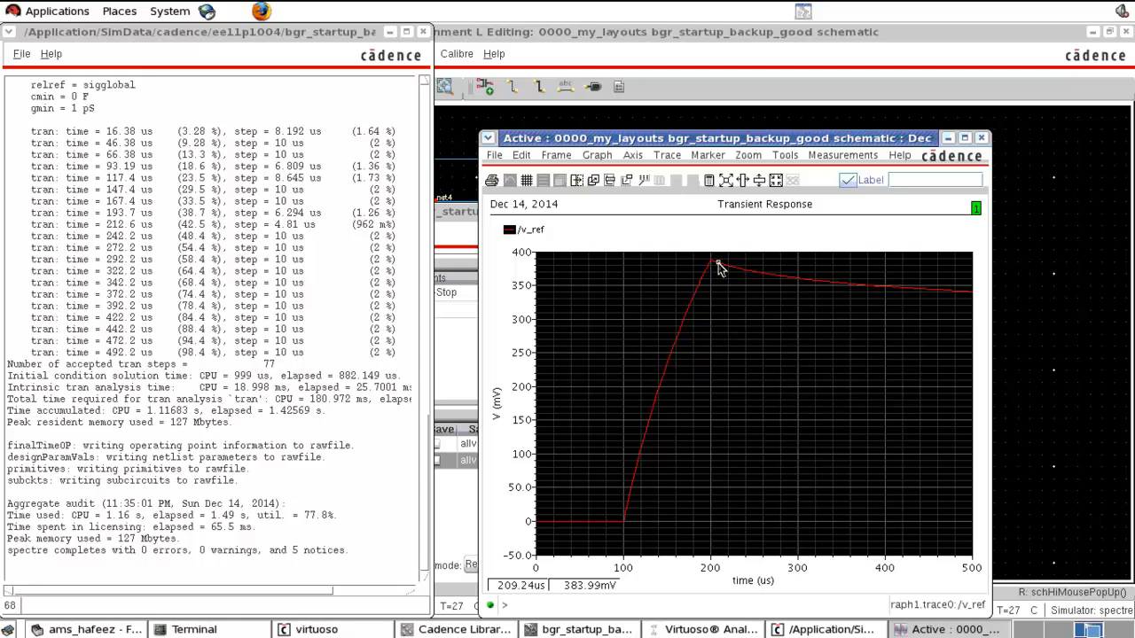
click(965, 138)
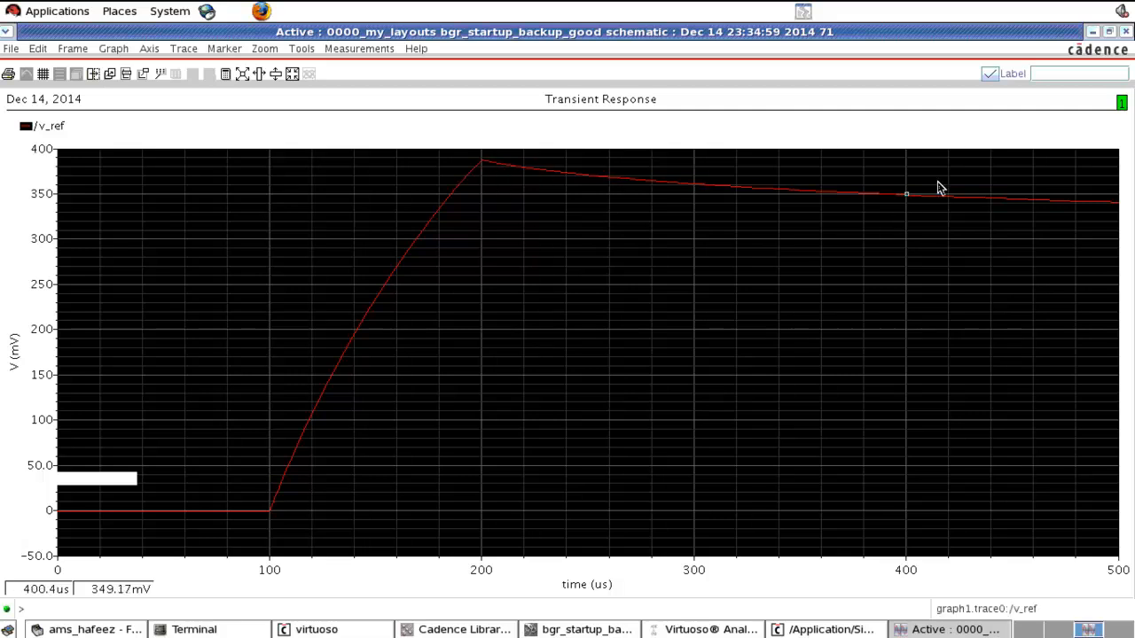
click(1127, 32)
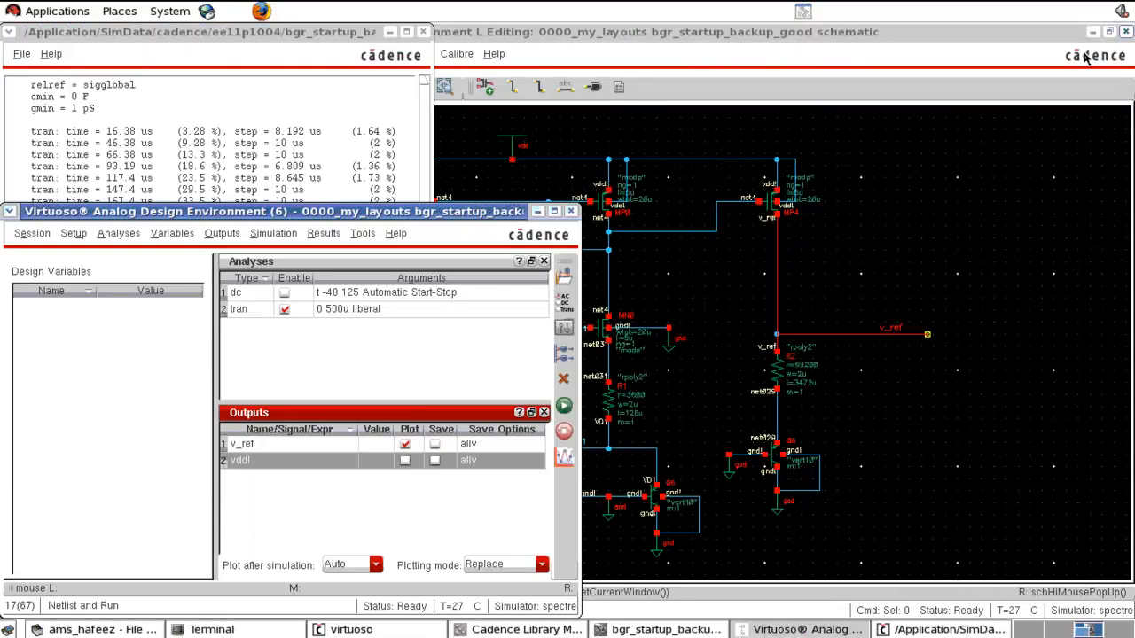
click(669, 284)
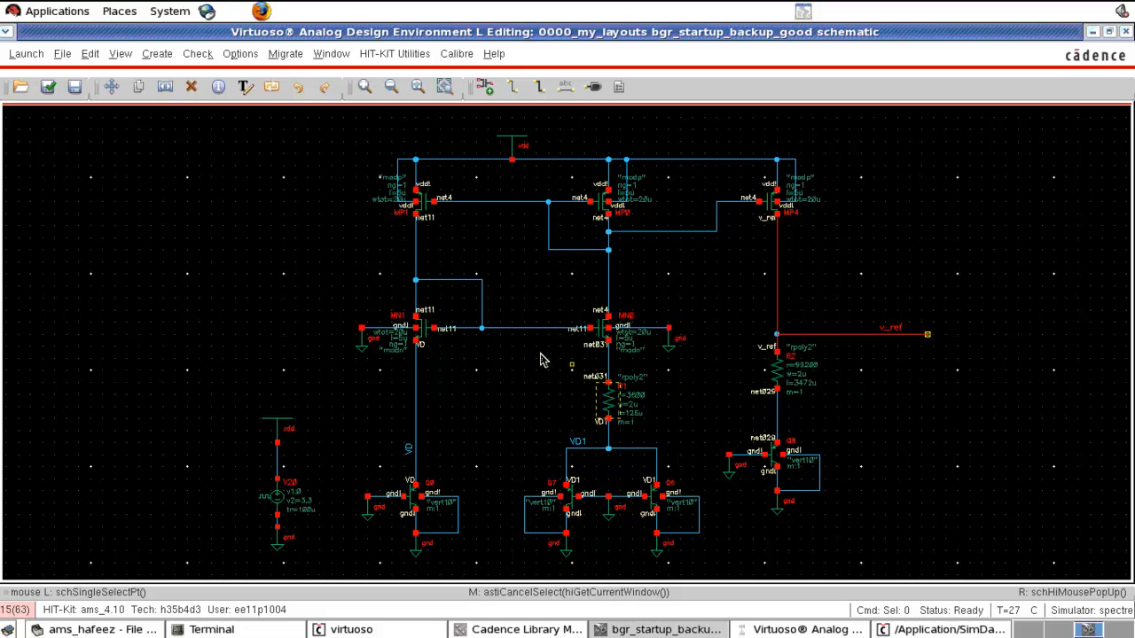
click(770, 632)
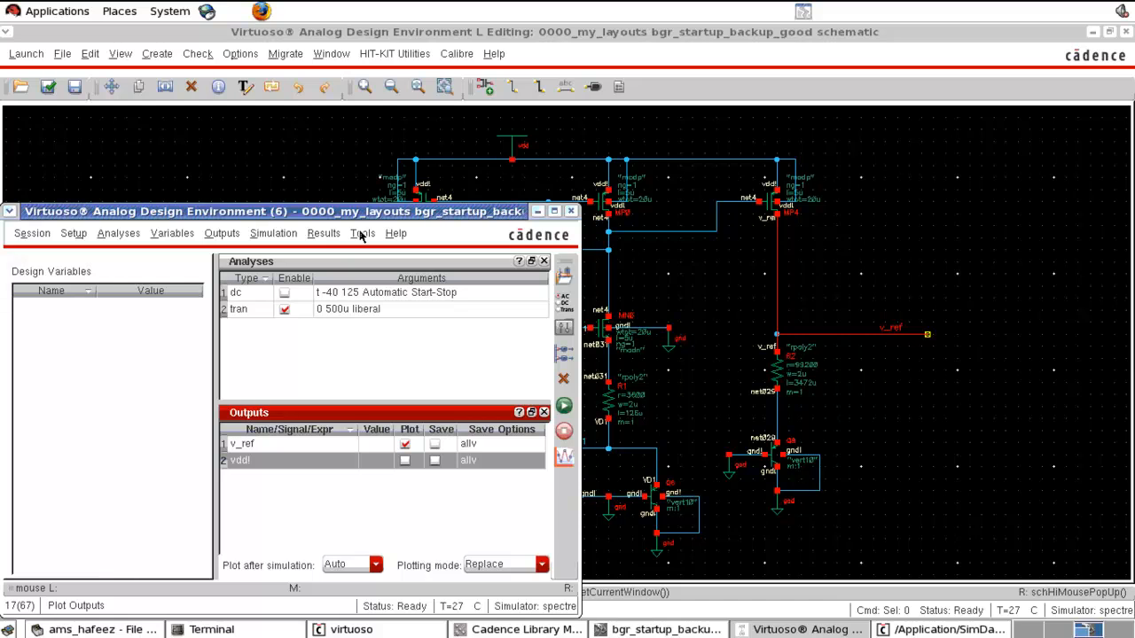
Step: Turn off plotting of v_ref and directly plot the transient signals of net4 and vdd! selected in the schematic
click(406, 446)
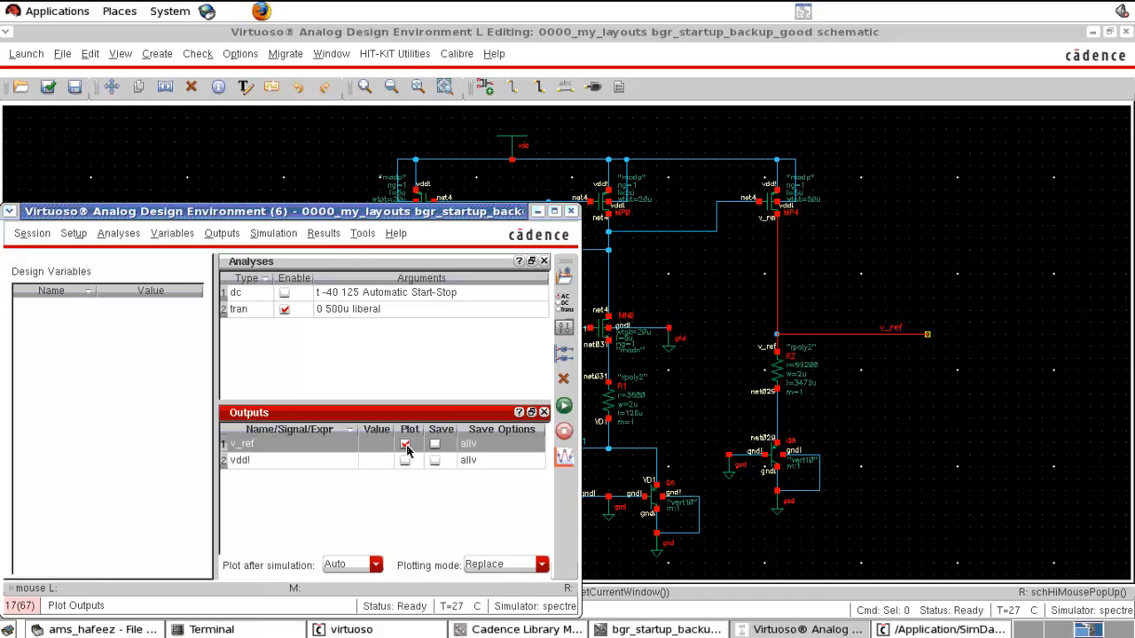
click(330, 235)
mouse_move(350, 280)
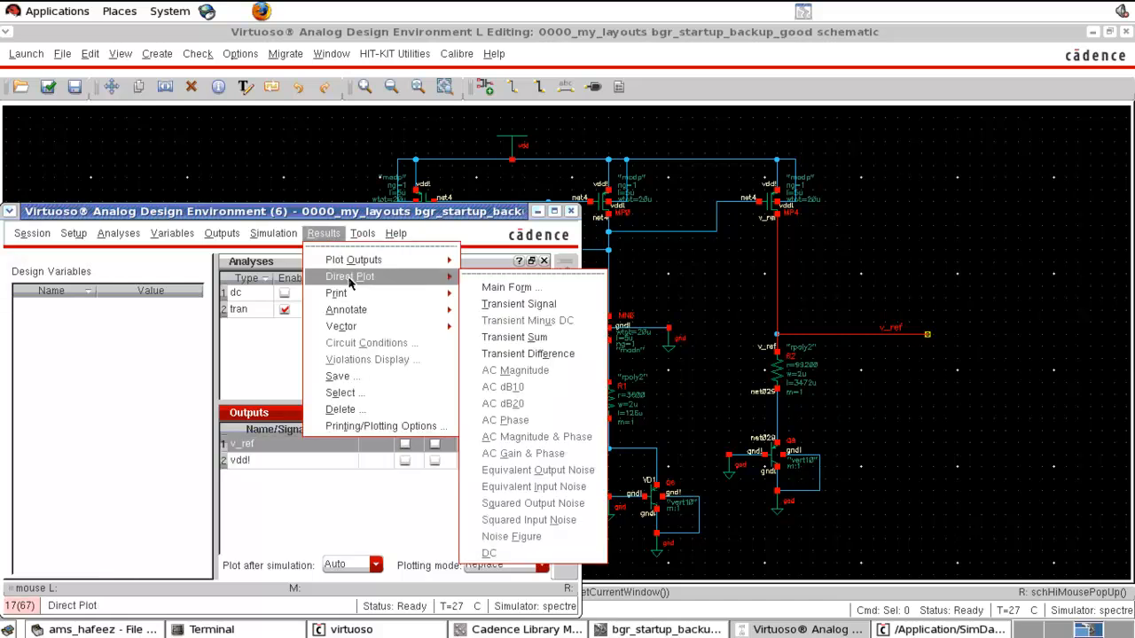
click(492, 306)
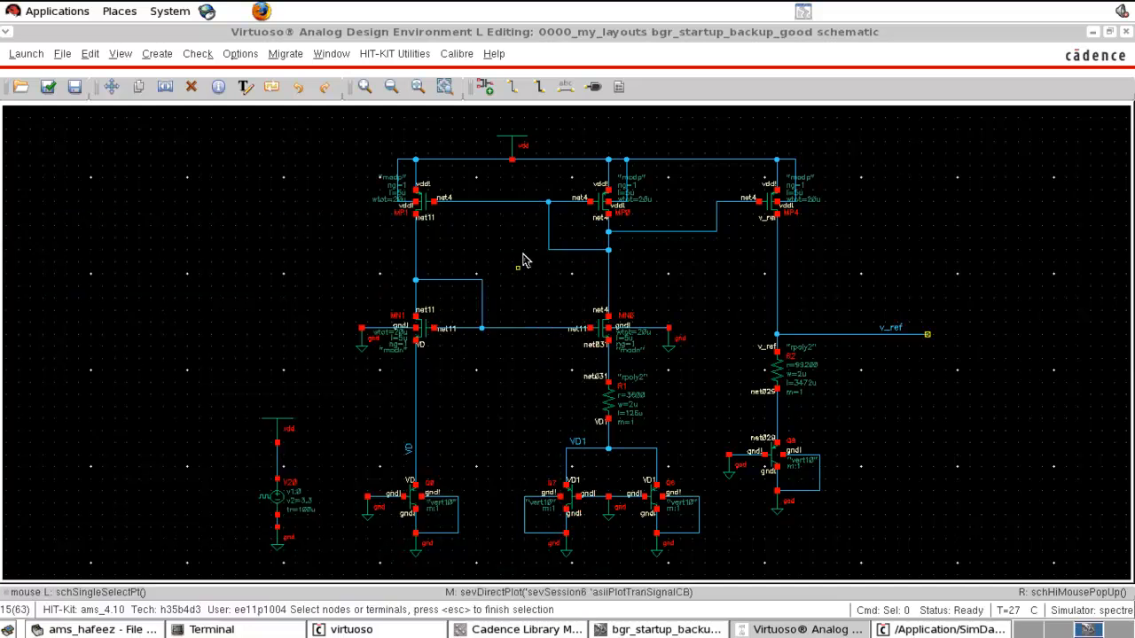
click(509, 209)
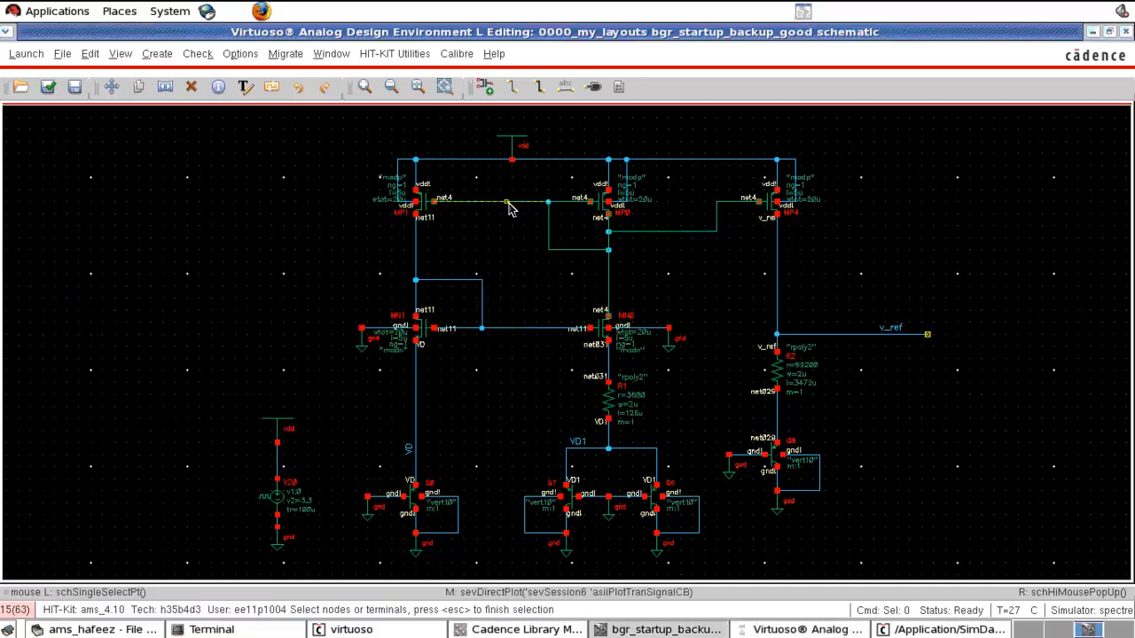
click(572, 161)
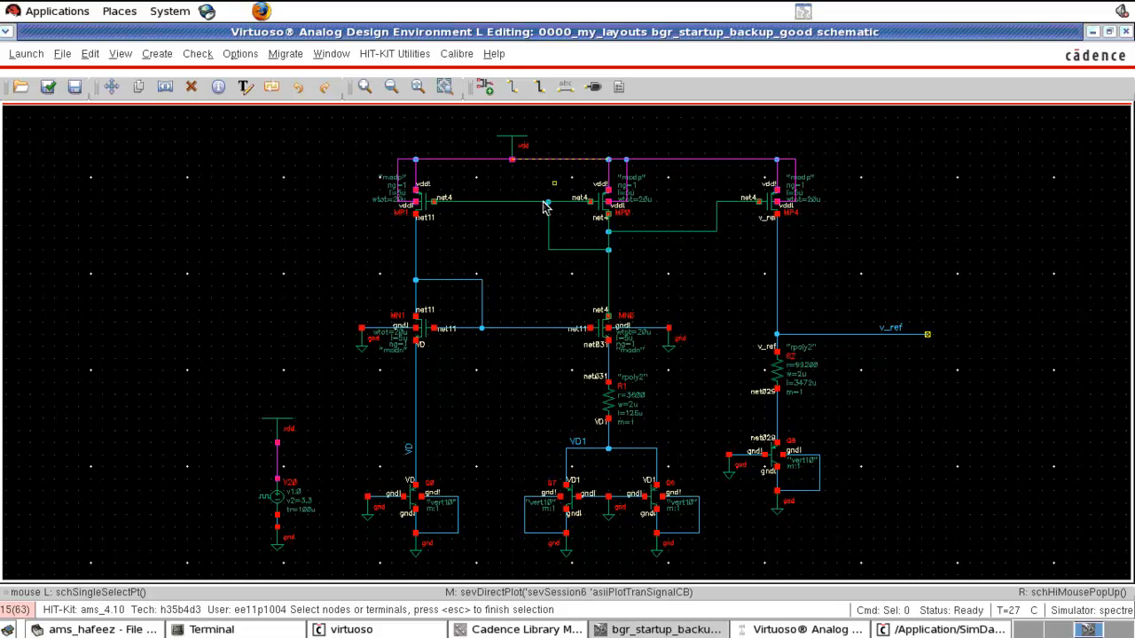
key(Escape)
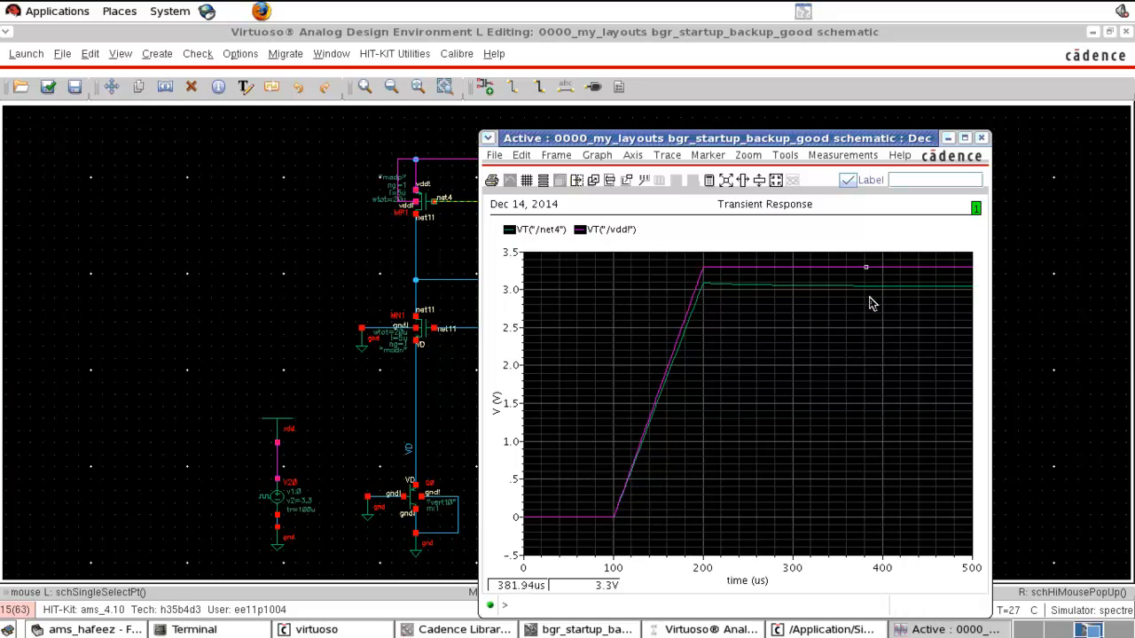
Step: Read net4 and vdd! in the settled region with a vertical marker, and close the plot
key(v)
drag(883, 308, 894, 311)
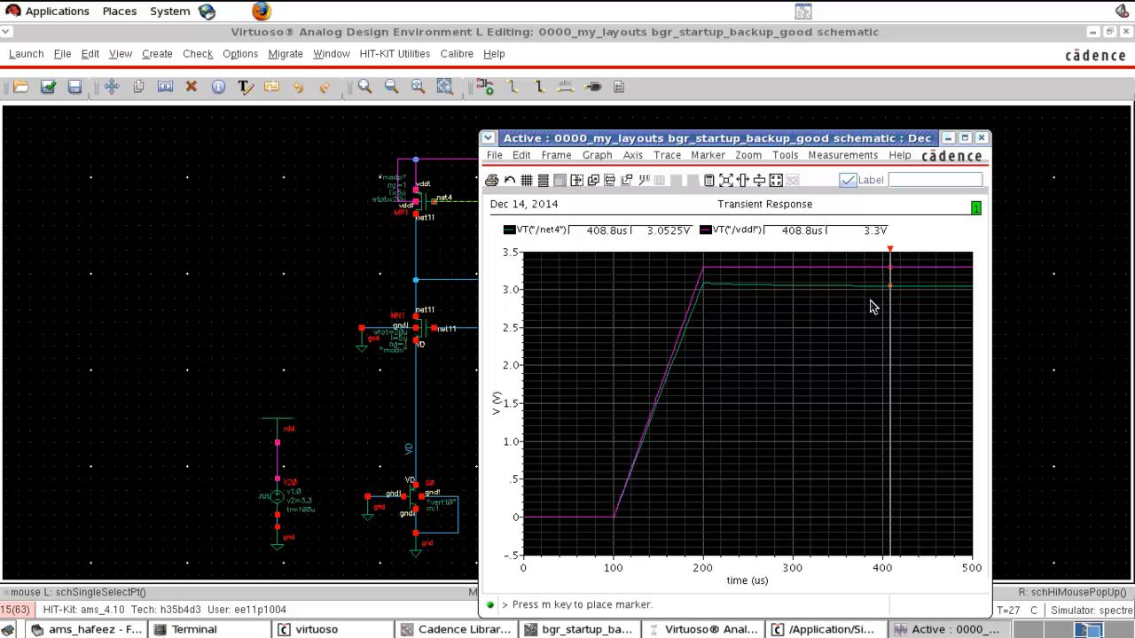
click(981, 139)
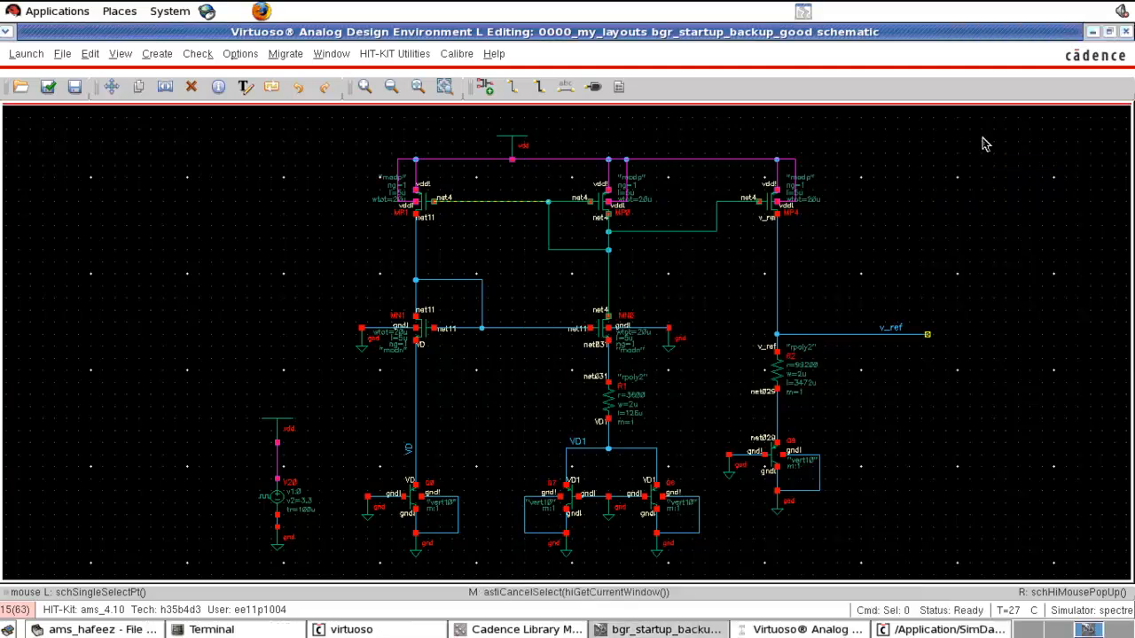
Step: Directly plot the transient signal of net11, examine its settled level, and close the plot
click(802, 629)
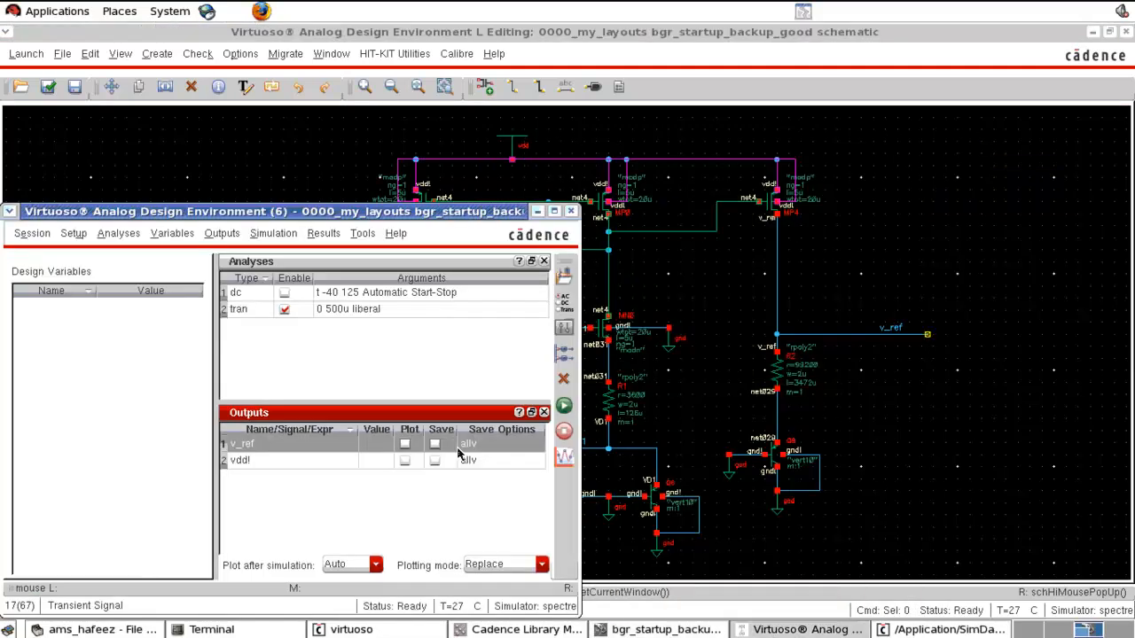
click(327, 234)
mouse_move(348, 277)
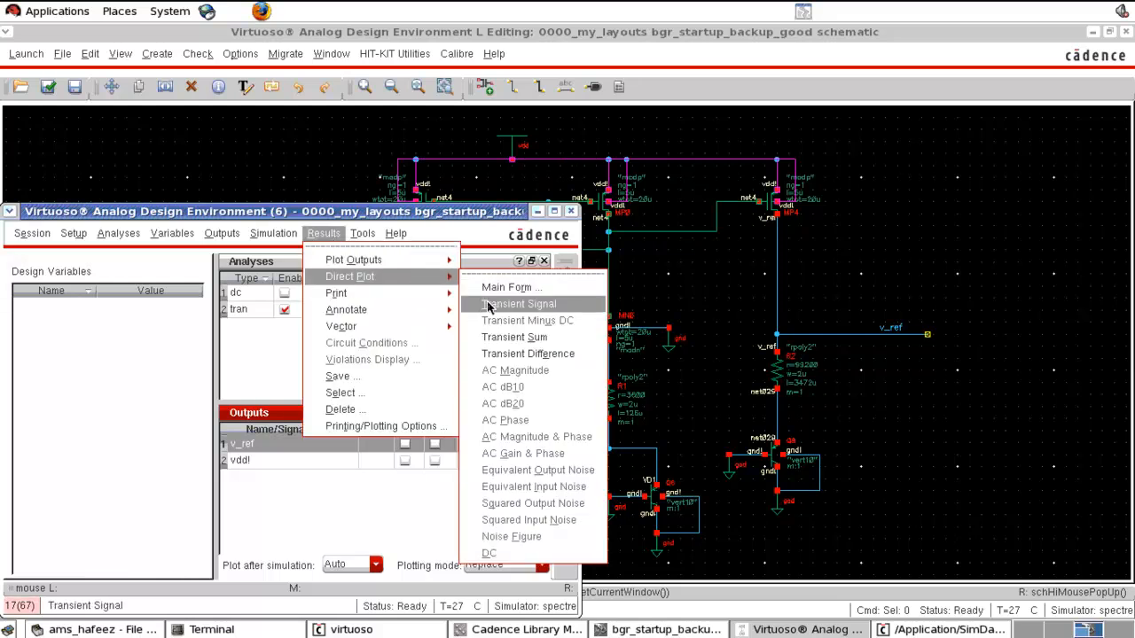
click(486, 306)
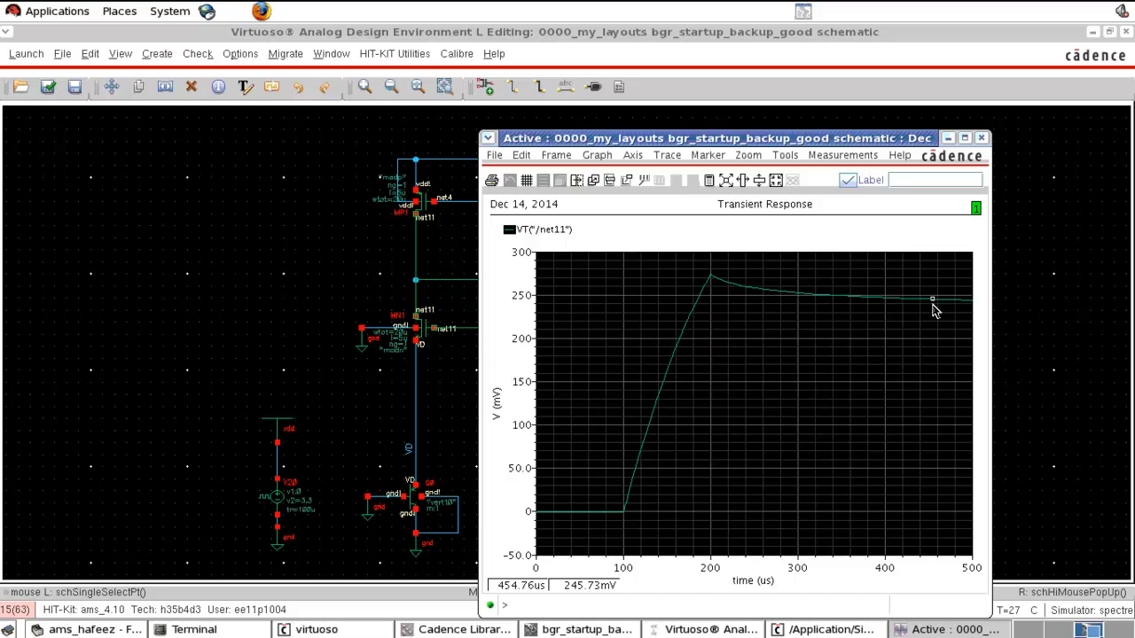
click(981, 139)
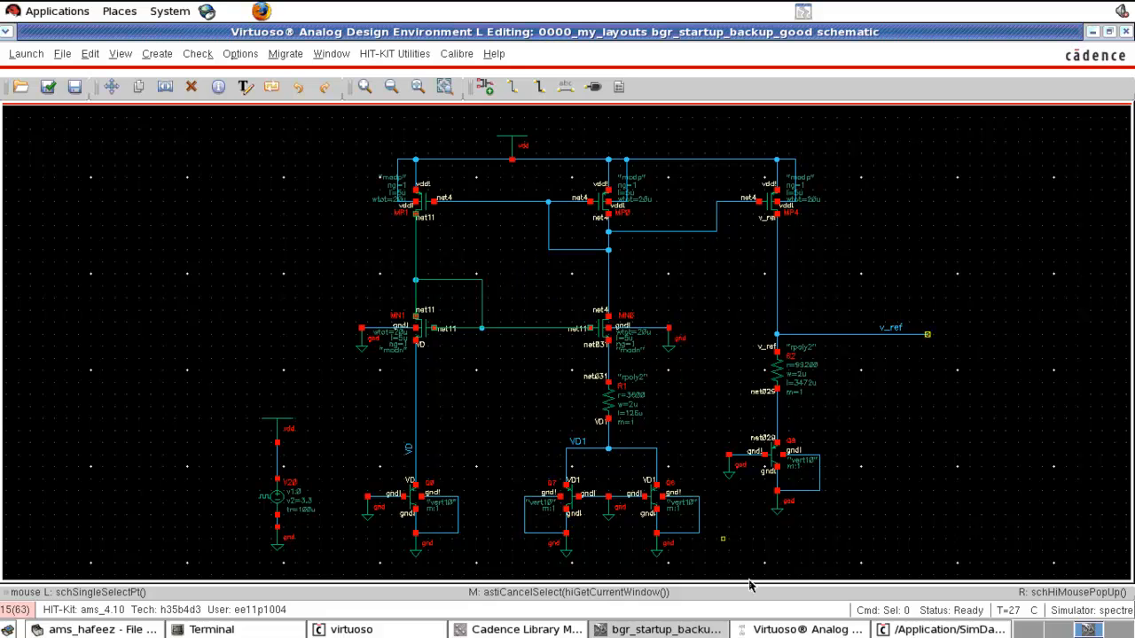
Step: Add the source terminal currents of MP1, MP0 and MP4 from the schematic to the plotted outputs
click(780, 630)
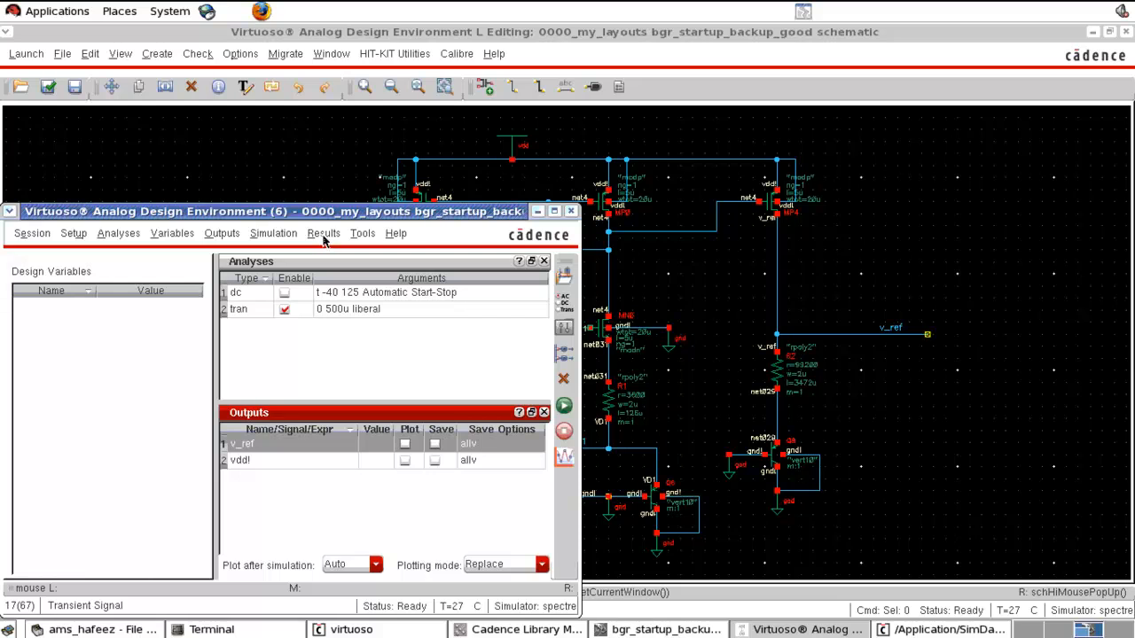
click(223, 236)
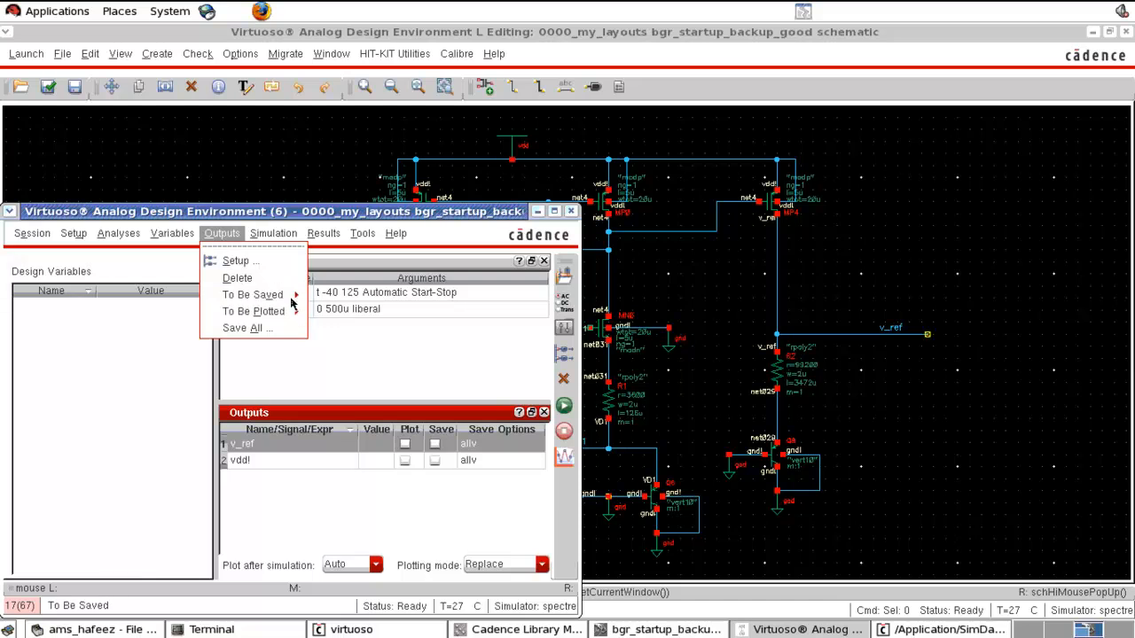
mouse_move(272, 316)
click(346, 321)
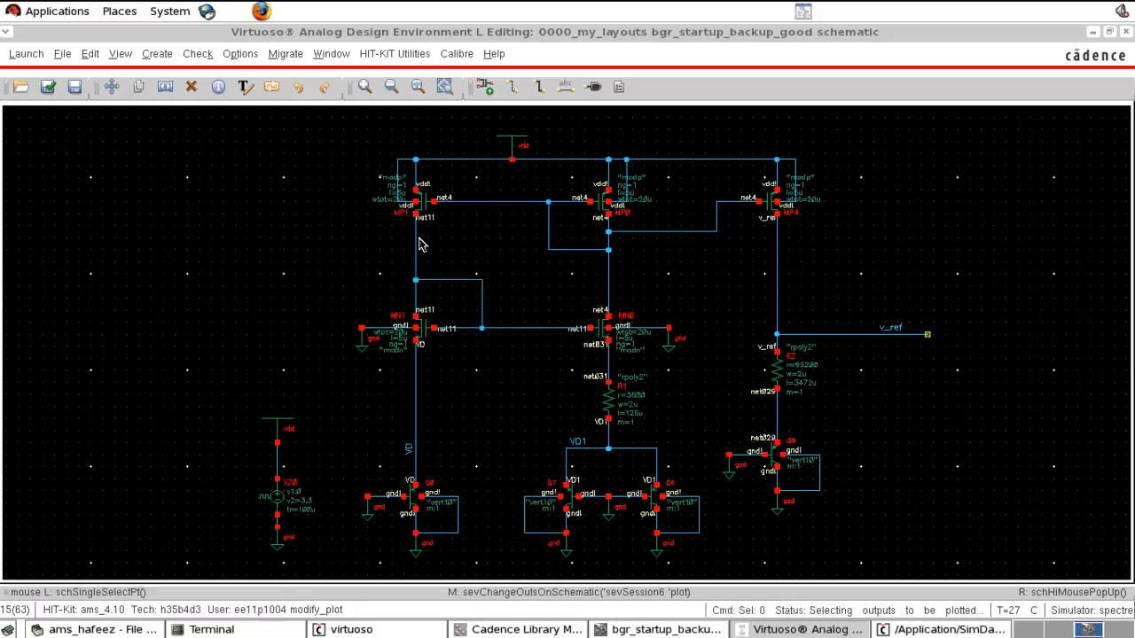
click(608, 189)
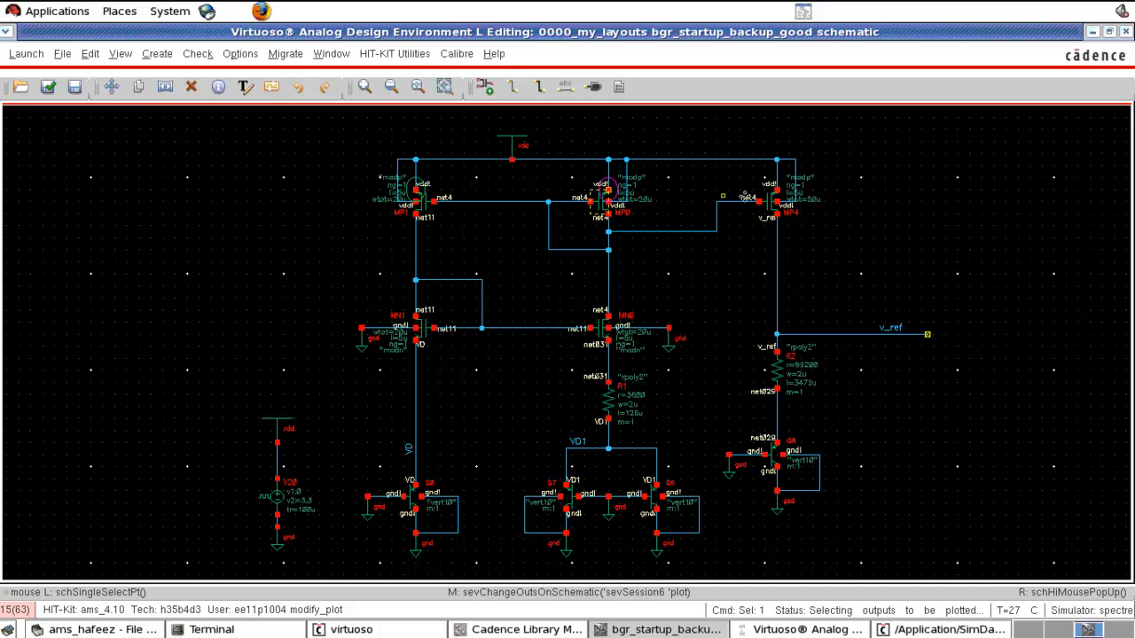
click(778, 190)
key(Escape)
click(814, 630)
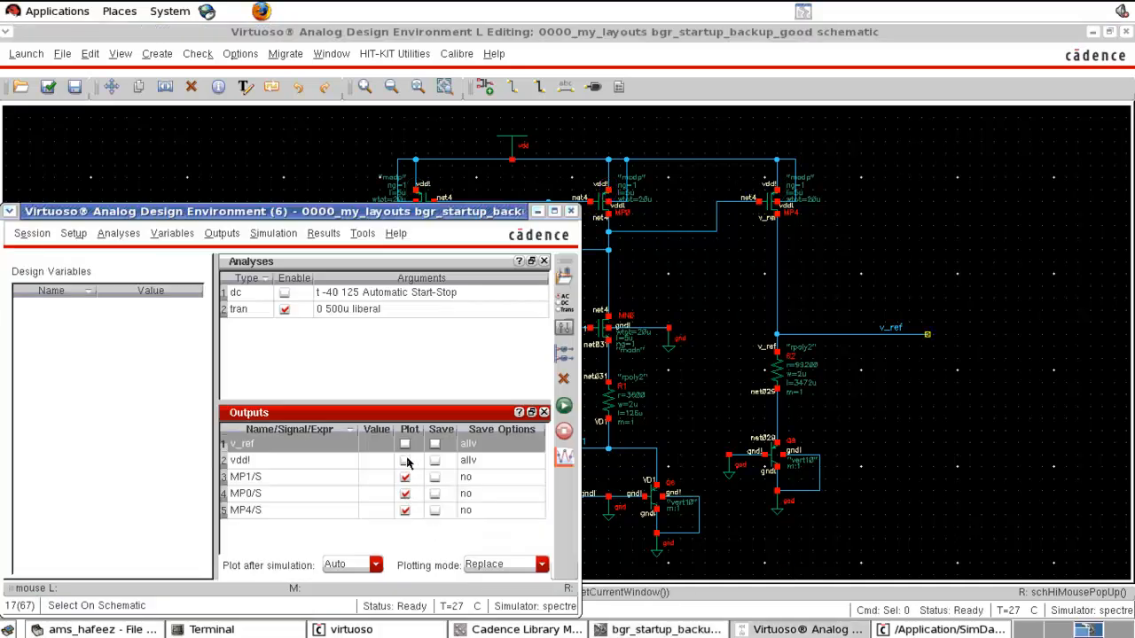
Step: Run the transient simulation, compare the three source currents with a vertical marker in the enlarged plot, and close it
click(564, 405)
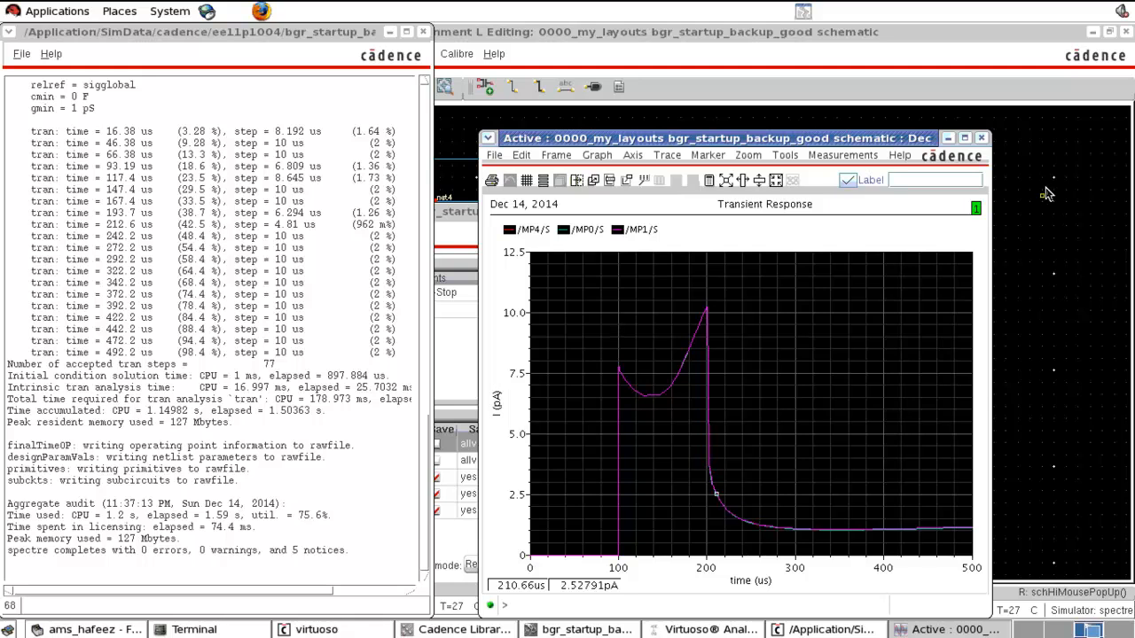
click(965, 139)
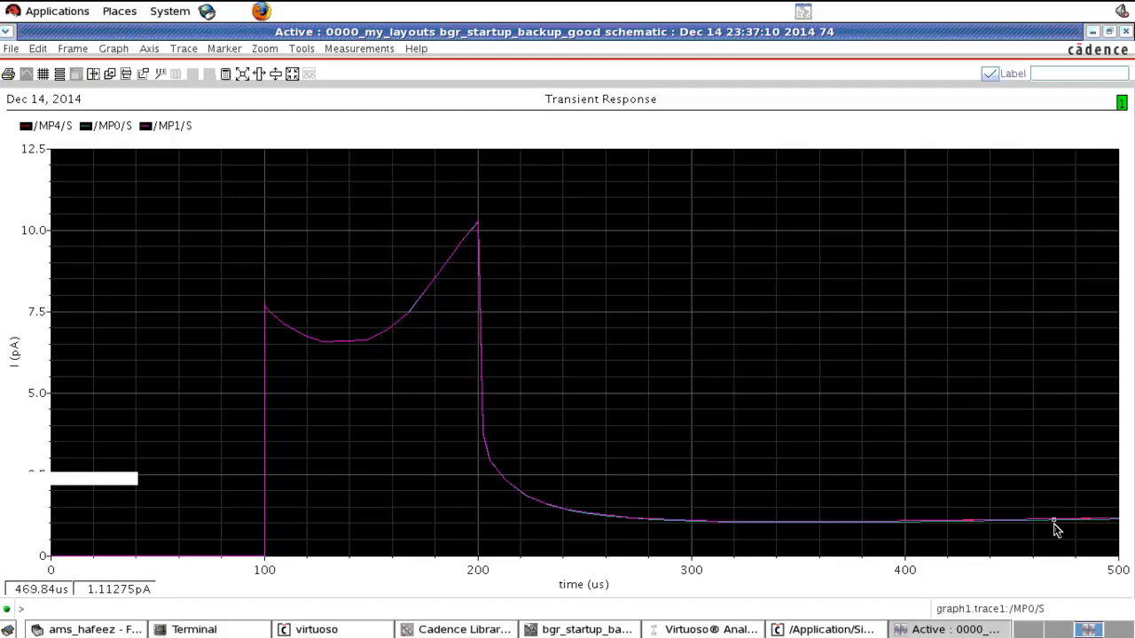
key(v)
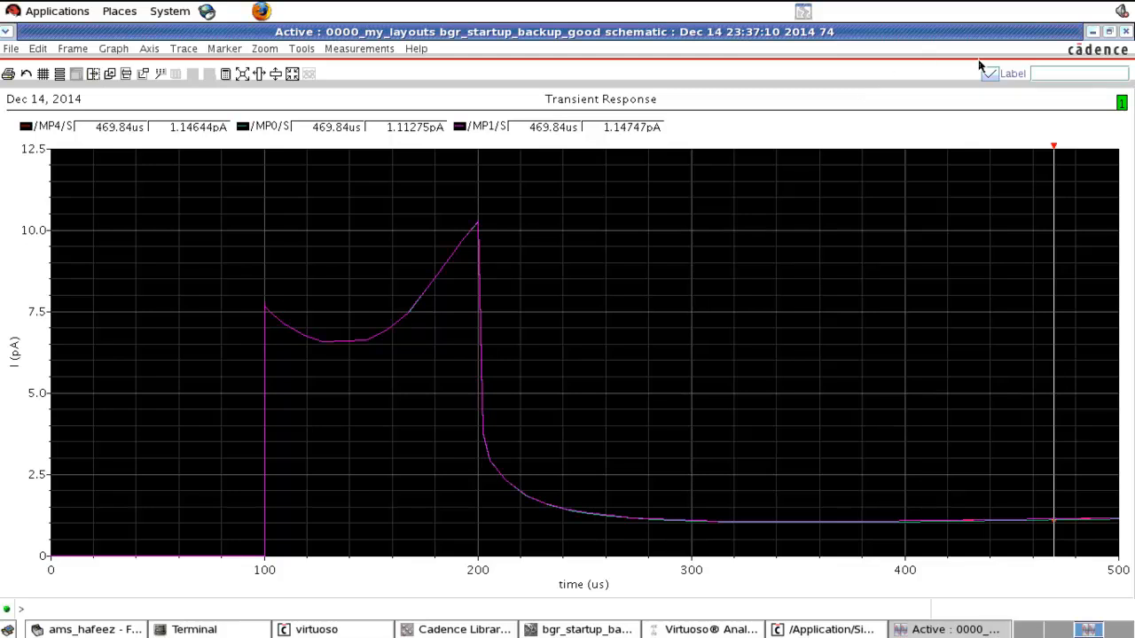
click(1126, 31)
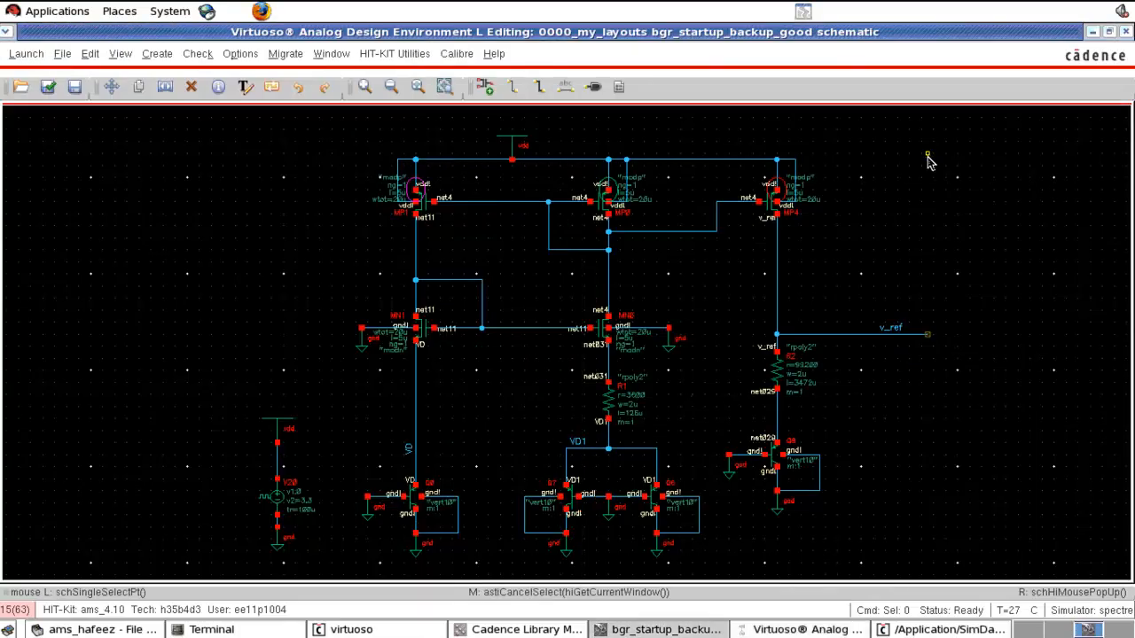
Step: Move the V20 supply source with its vdd and gnd symbols to the free area beyond the v_ref output branch
click(927, 156)
drag(229, 401, 923, 525)
click(561, 412)
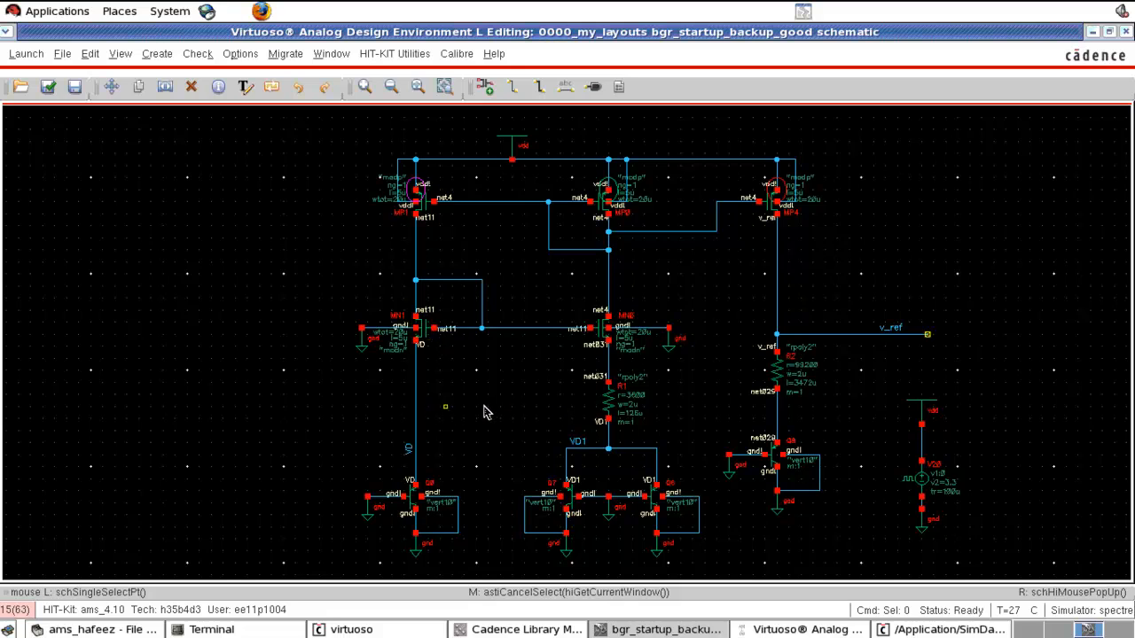
Step: Copy NMOS transistor MN0 with its bulk ground into the empty area beside the MN1 branch
drag(552, 295, 710, 379)
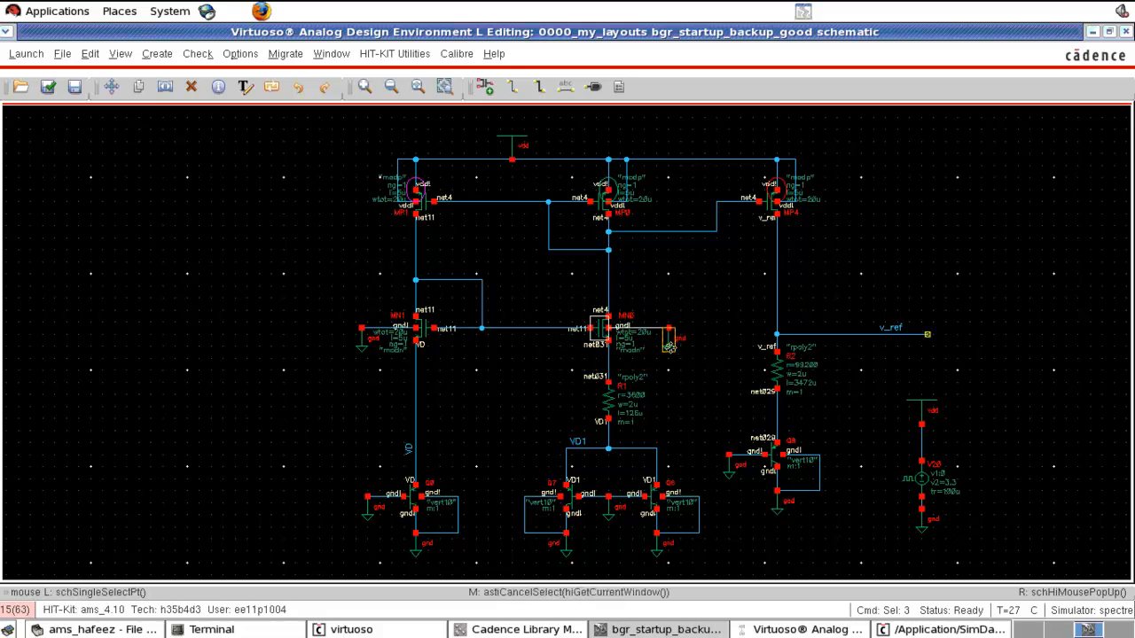
key(c)
click(669, 347)
click(242, 365)
click(241, 319)
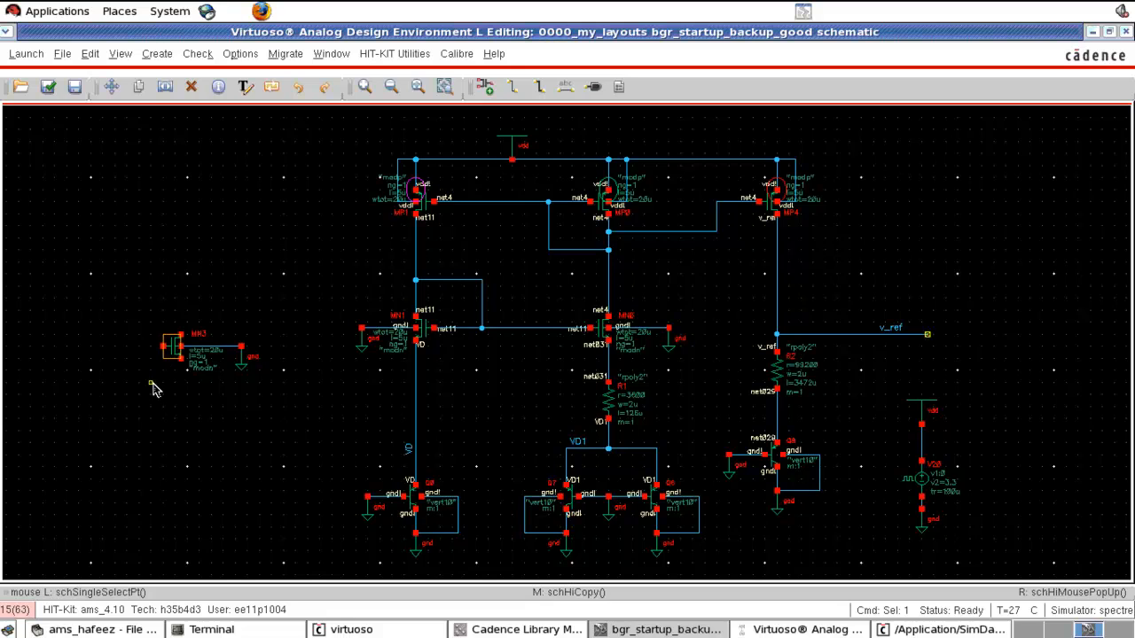
Step: Set the copied NMOS transistor's length to 0.5u and its width to 2u
key(q)
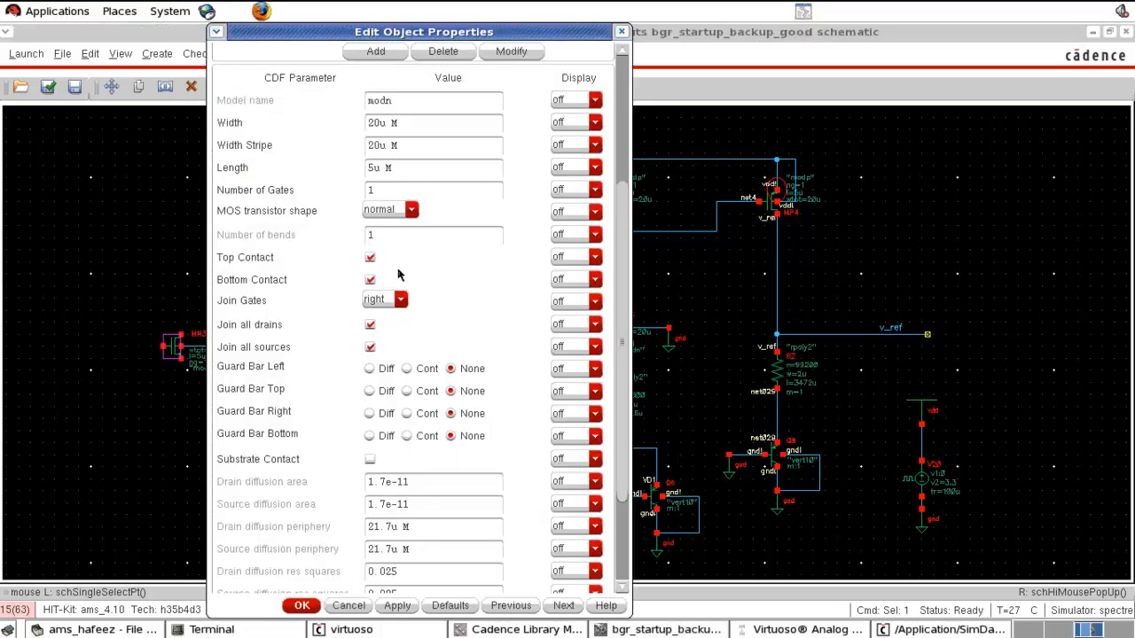
scroll(398, 275, up, 2)
drag(375, 218, 356, 221)
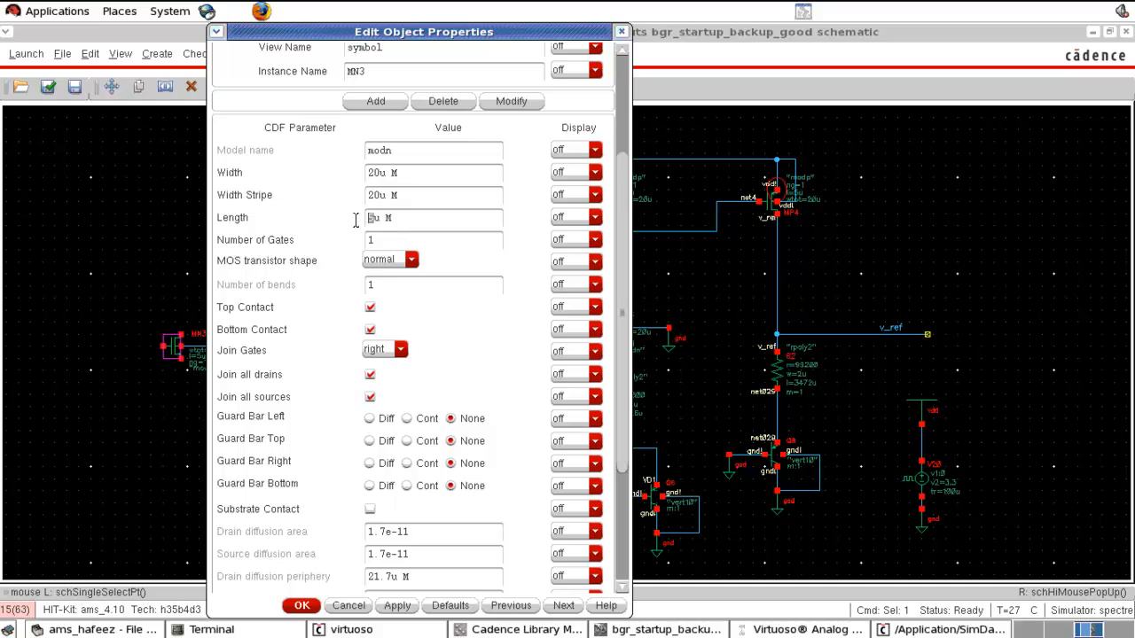
text(0.)
click(377, 174)
key(BackSpace)
click(445, 222)
click(302, 606)
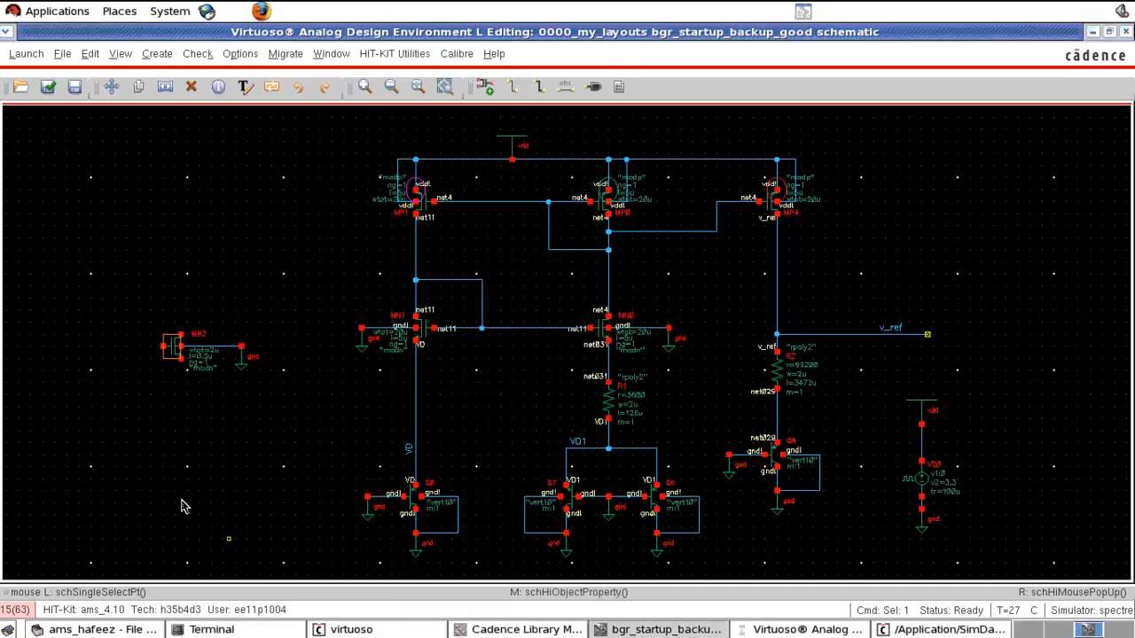
Step: Move MN3's bulk ground closer to the transistor and wire MN3's drain to the net4 line between the MP1 and MP0 gates
drag(240, 367, 219, 368)
key(w)
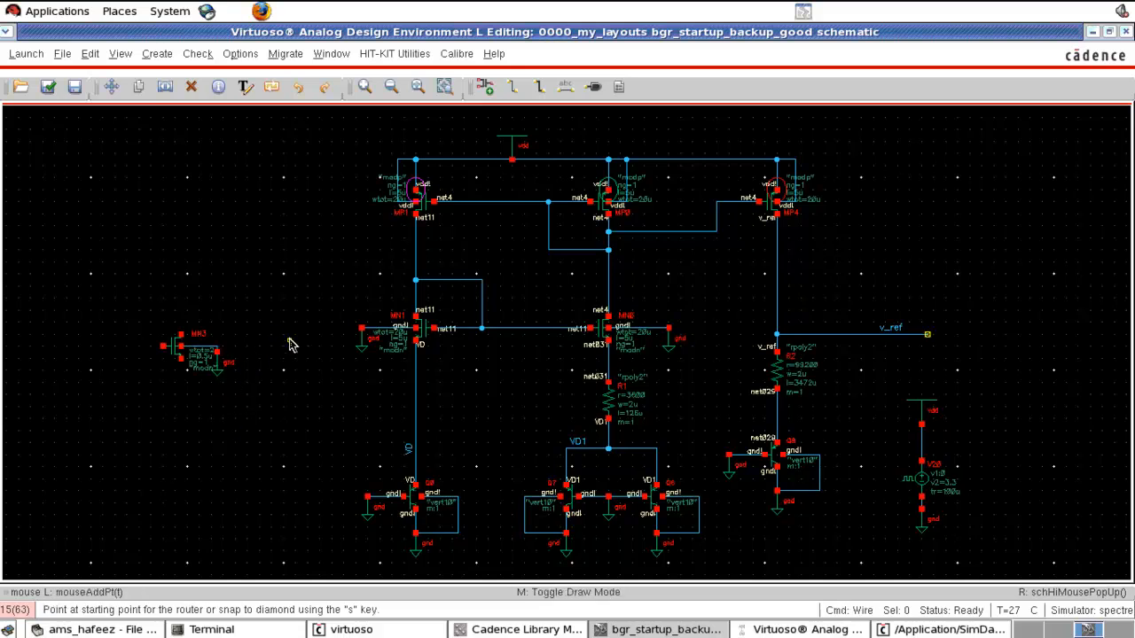
click(495, 203)
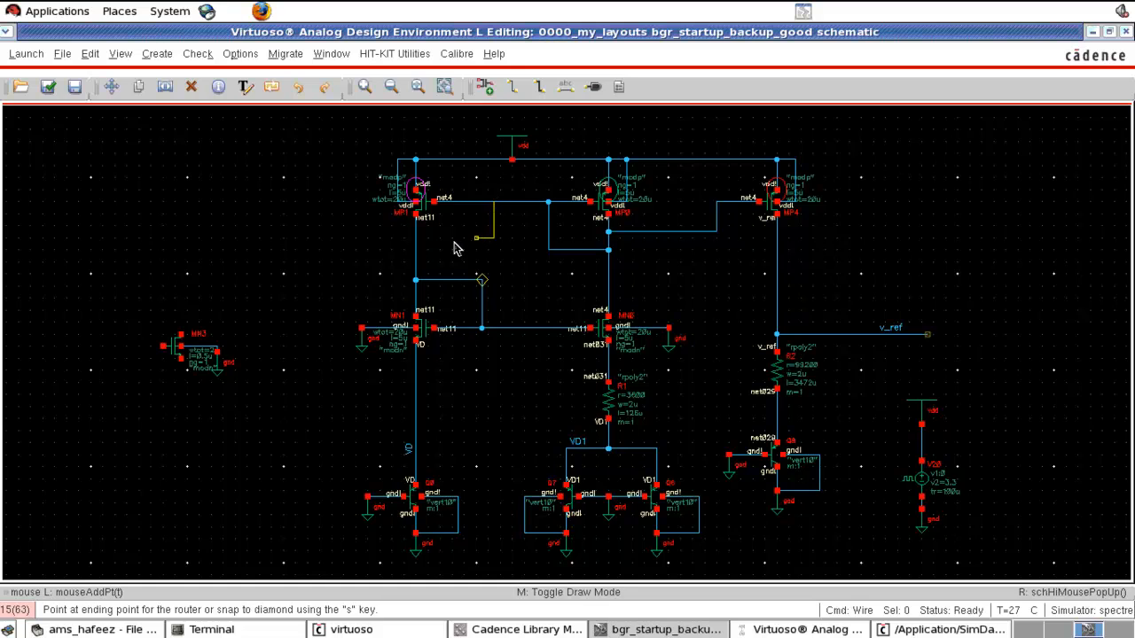
click(181, 335)
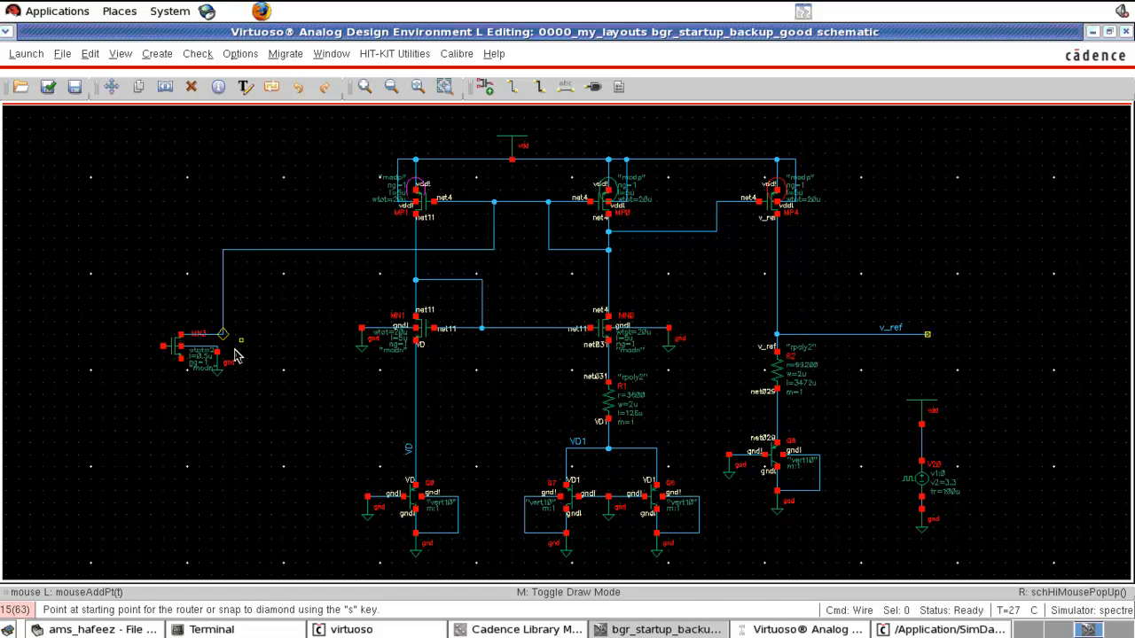
Step: Draw a wire down from MN3's source and place a copy of the ground symbol at its end
click(181, 359)
double_click(181, 399)
key(Escape)
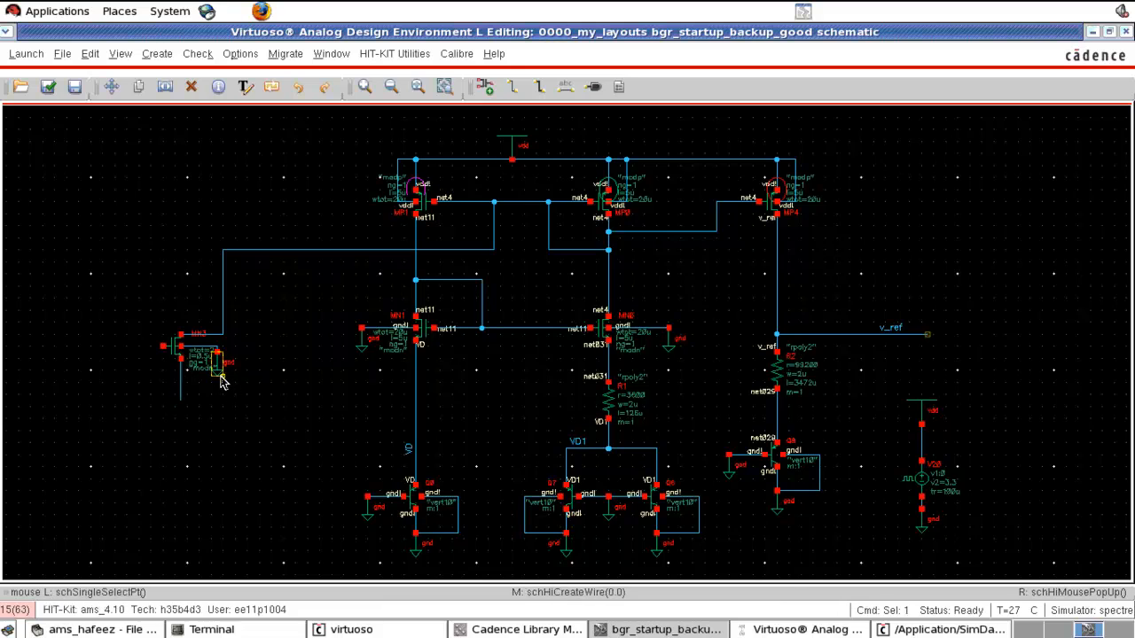
key(c)
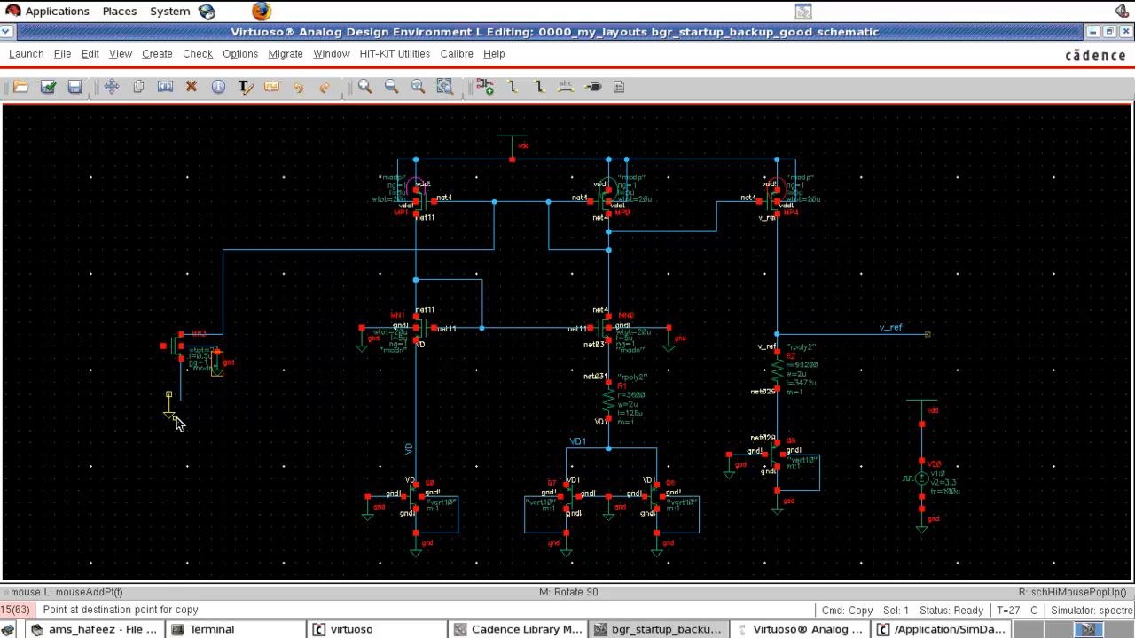
click(185, 426)
click(127, 412)
Step: Draw a short horizontal wire stub outward from MN3's gate
key(w)
click(164, 347)
click(103, 346)
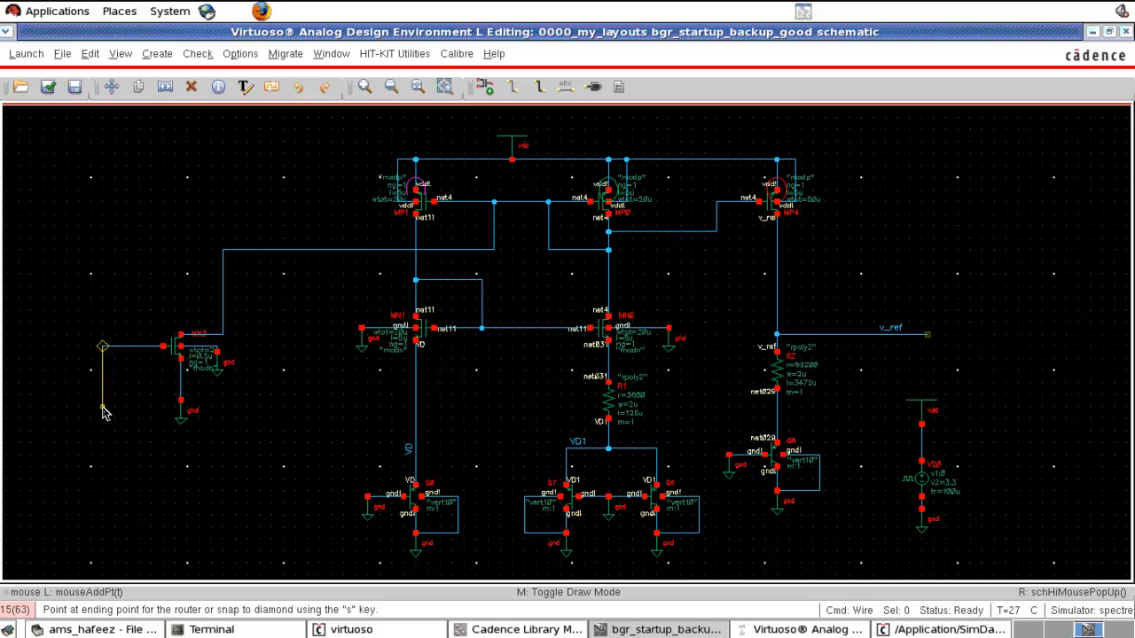
key(Escape)
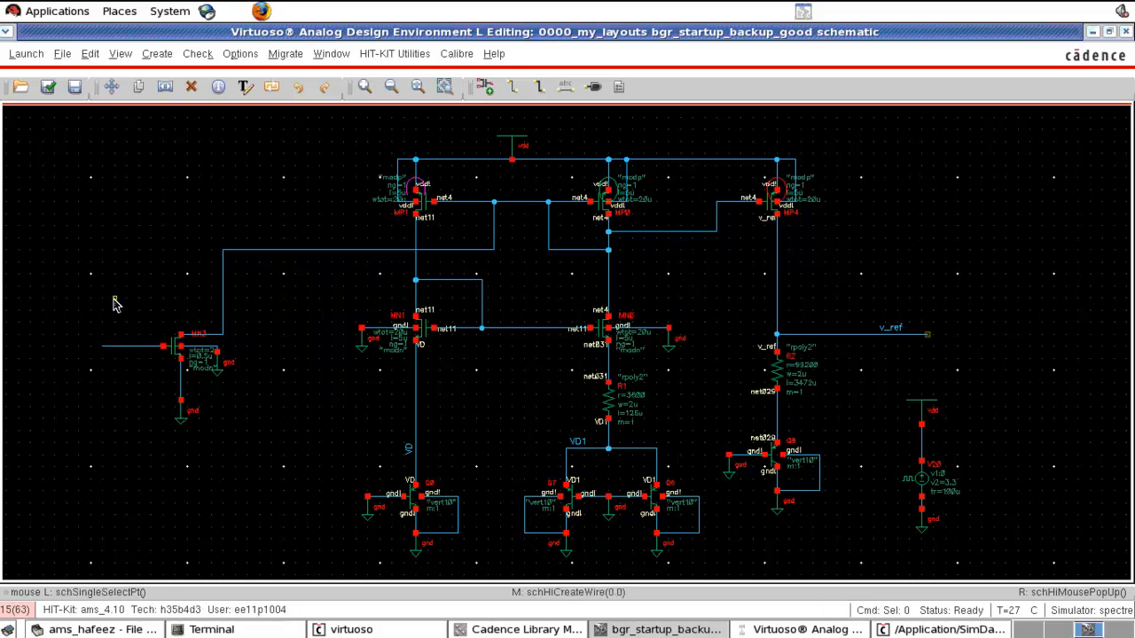
Step: Copy MN3 together with its ground symbols, mirror the copy sideways and place it below and to the left of MN3
drag(145, 306, 273, 454)
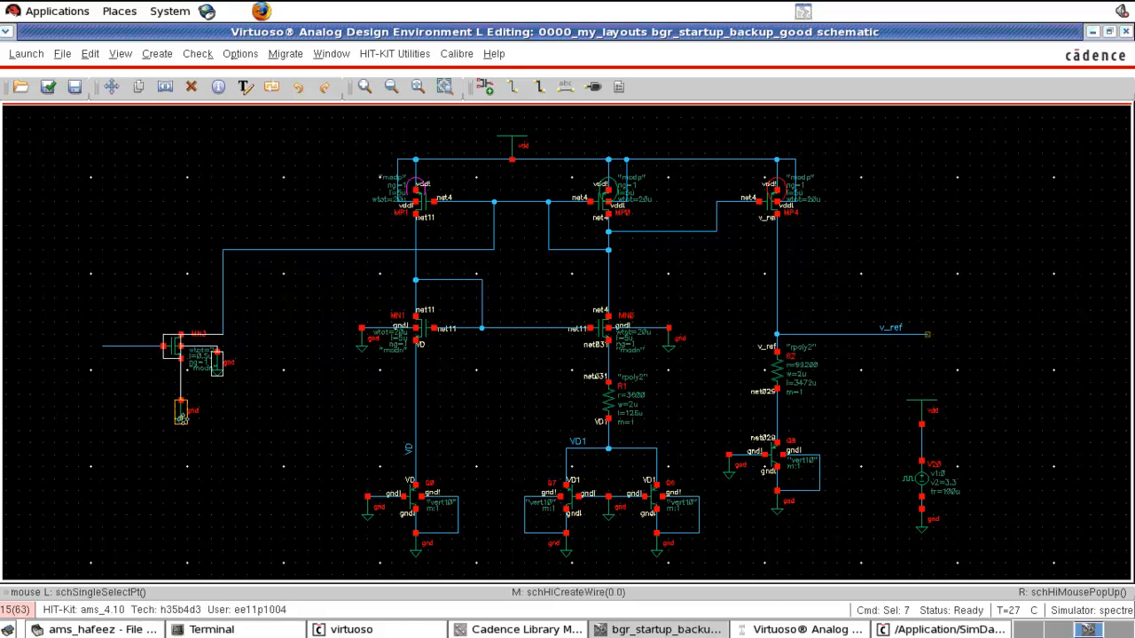
key(c)
click(182, 420)
key(F3)
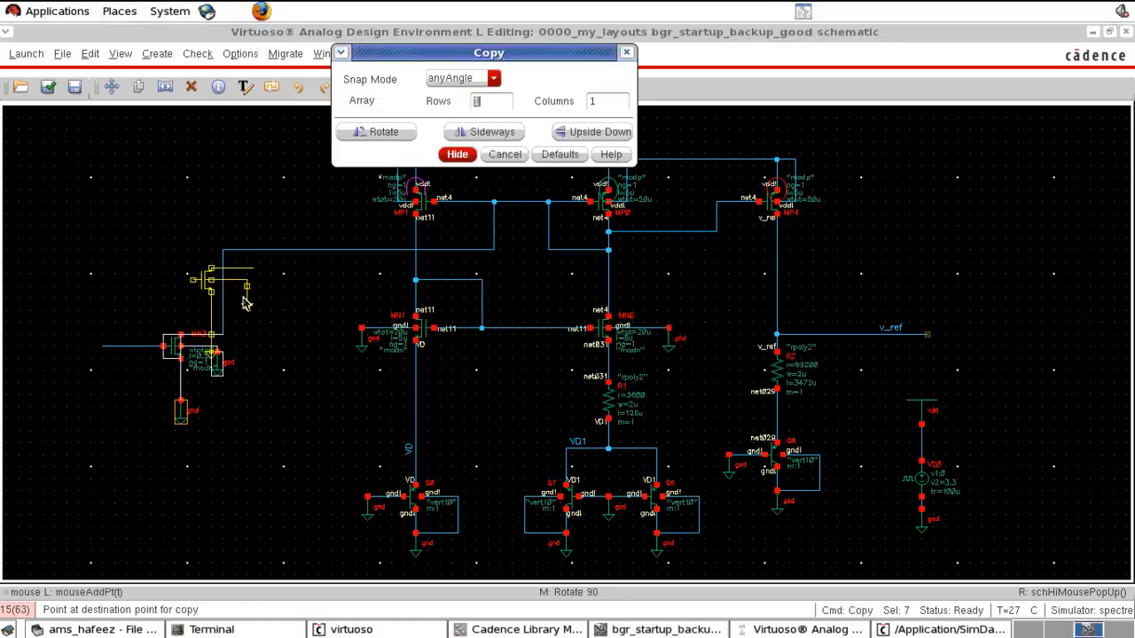
click(457, 154)
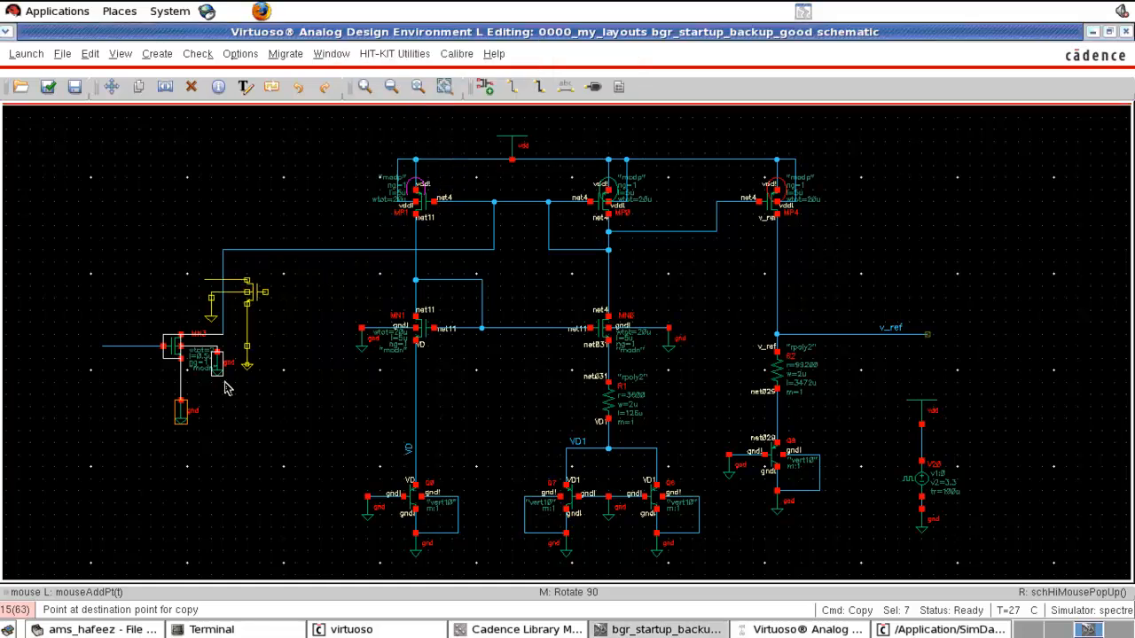
click(78, 513)
key(Escape)
Step: Wire MN4's gate to the net11 line between the MN1 and MN0 gates
key(w)
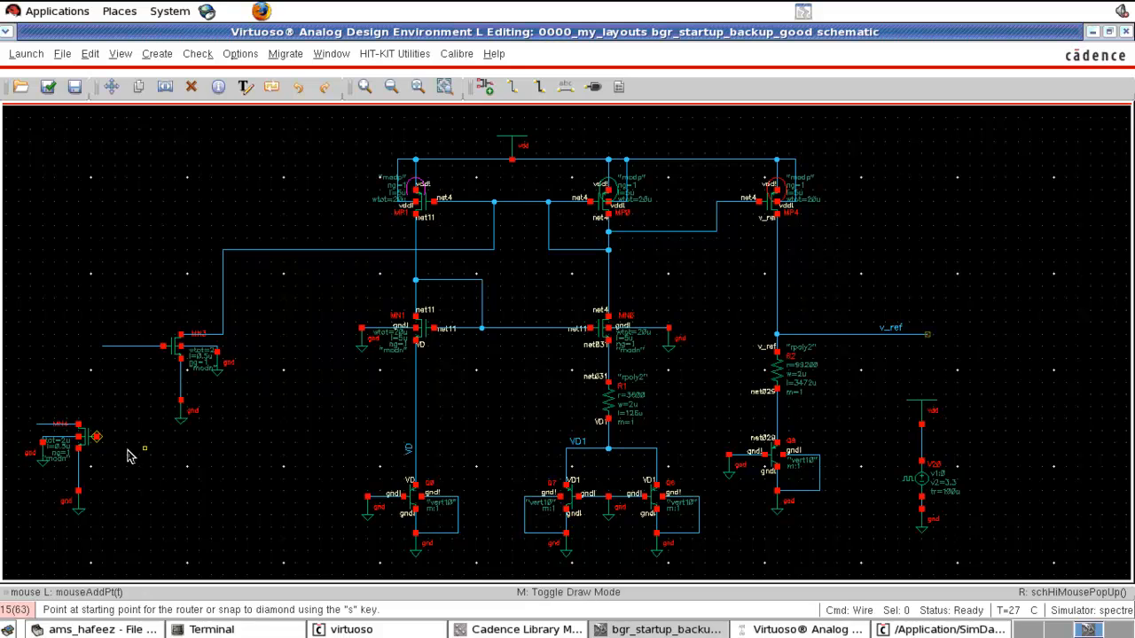
click(97, 437)
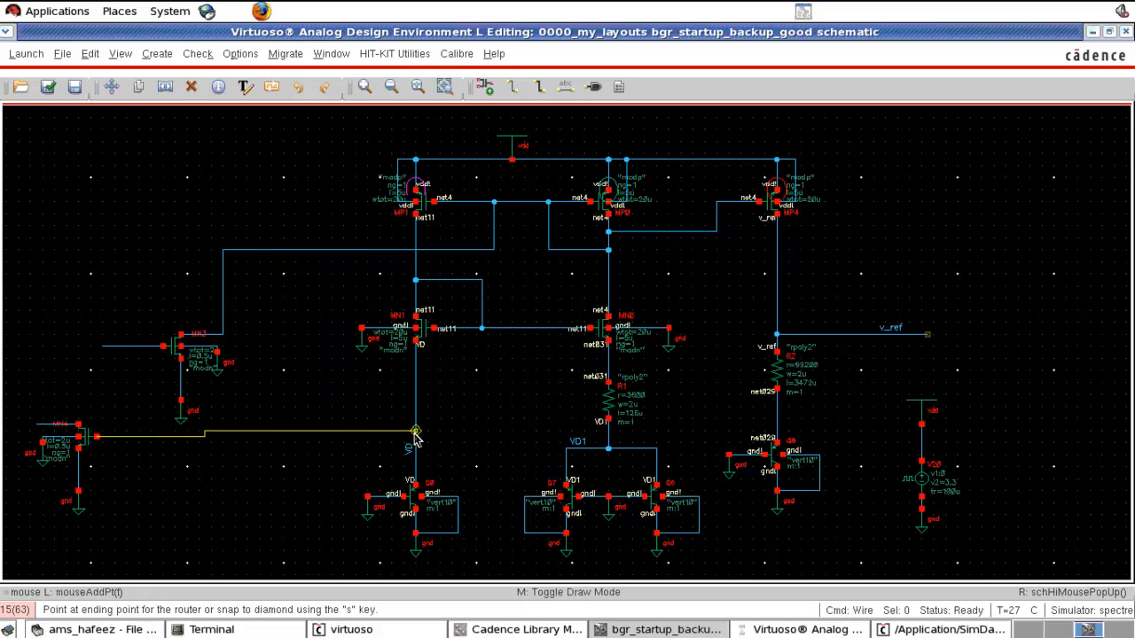
double_click(463, 434)
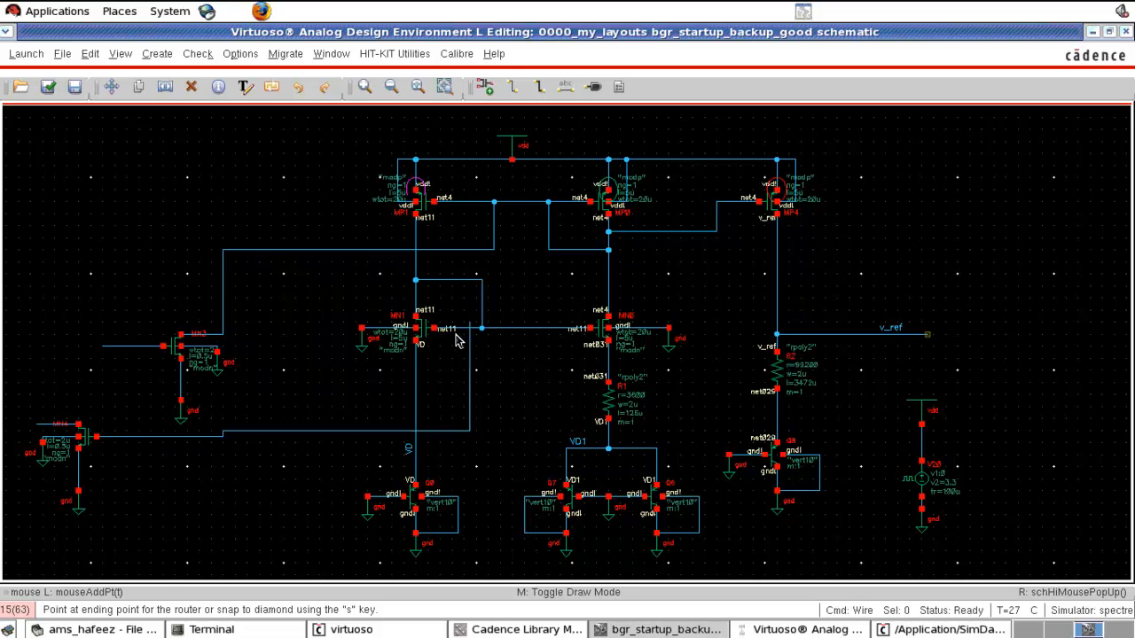
click(466, 328)
key(Escape)
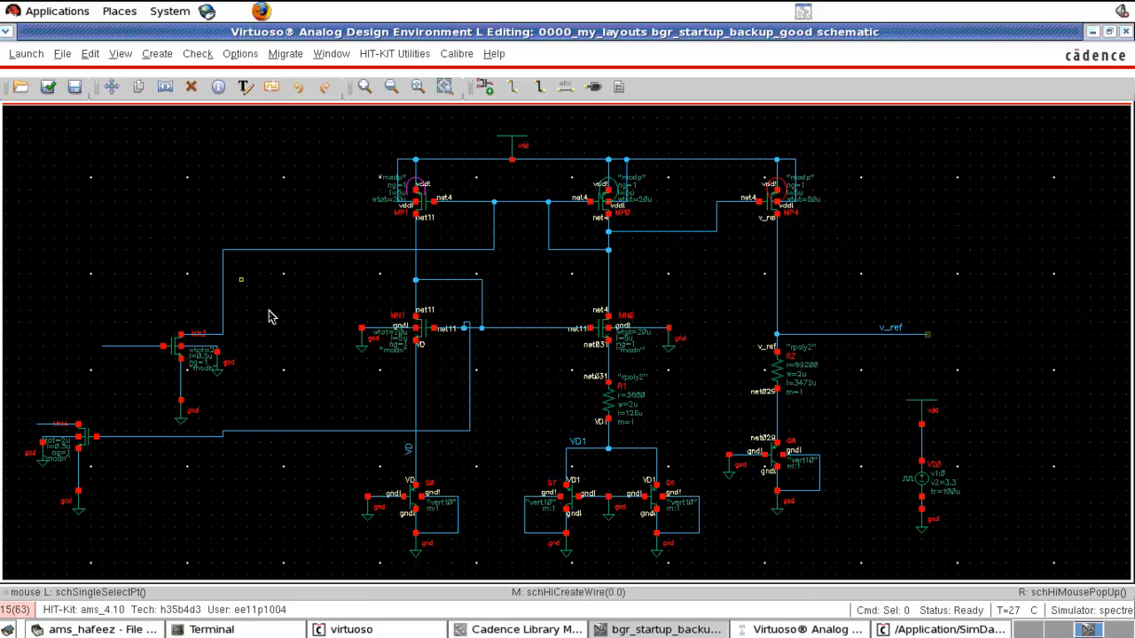
Step: Place a copy of resistor R2 above MN4 and wire its lower terminal to MN4's drain
key(c)
click(784, 377)
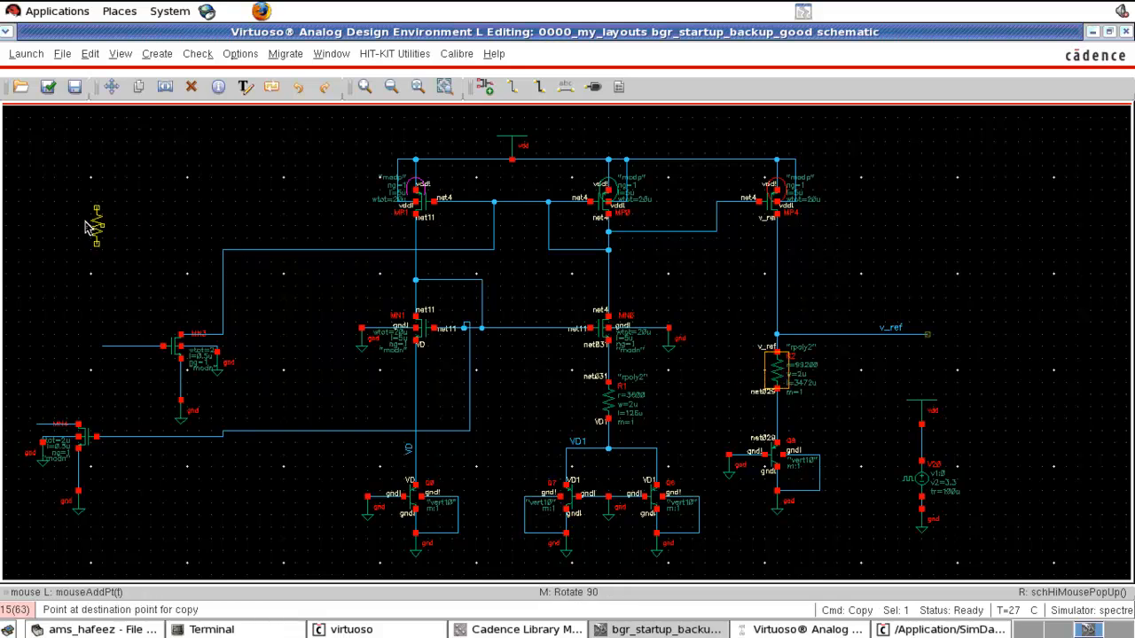
click(87, 231)
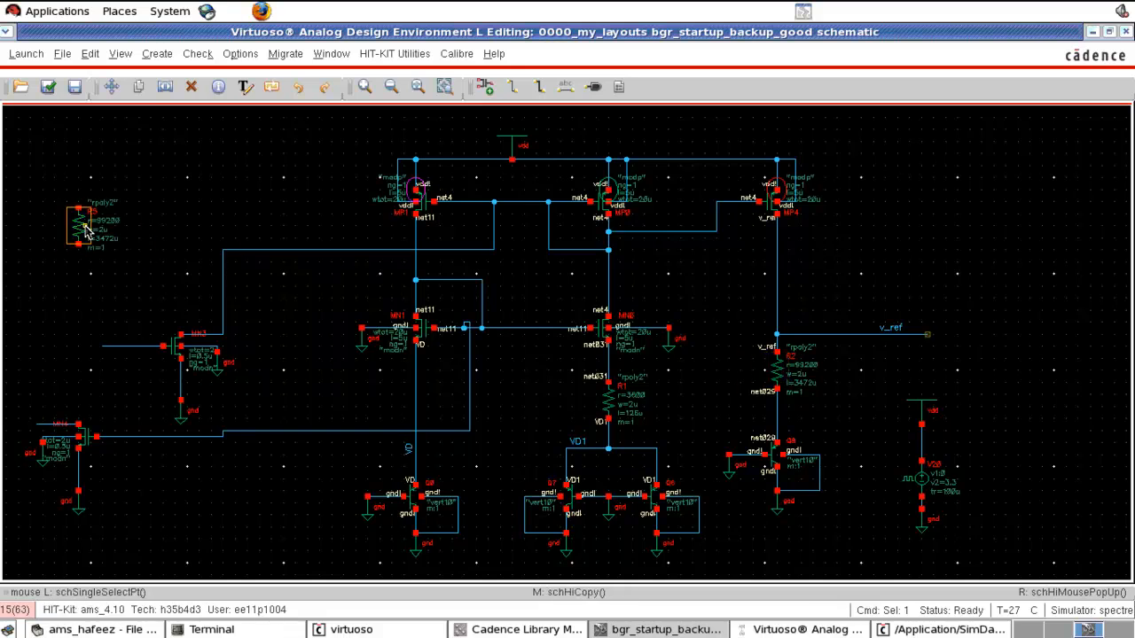
key(w)
click(78, 246)
click(79, 426)
key(Escape)
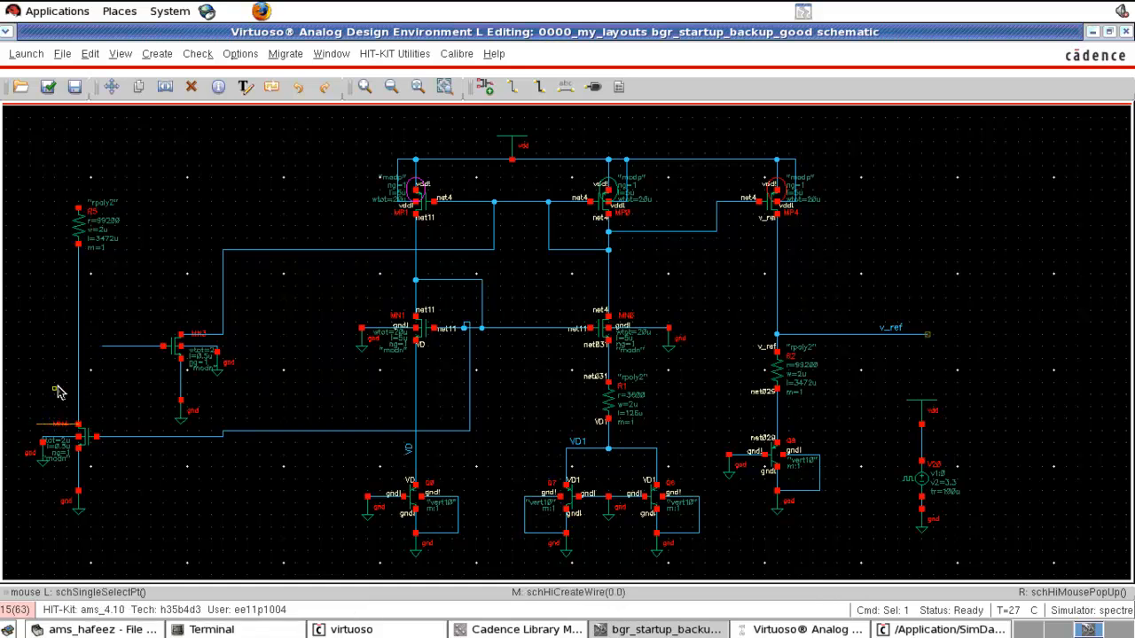
Step: Wire the copied resistor's upper terminal to the vdd line and connect MN3's gate stub to the wire between that resistor and MN4
key(w)
click(79, 209)
click(398, 161)
click(103, 347)
click(79, 347)
key(Escape)
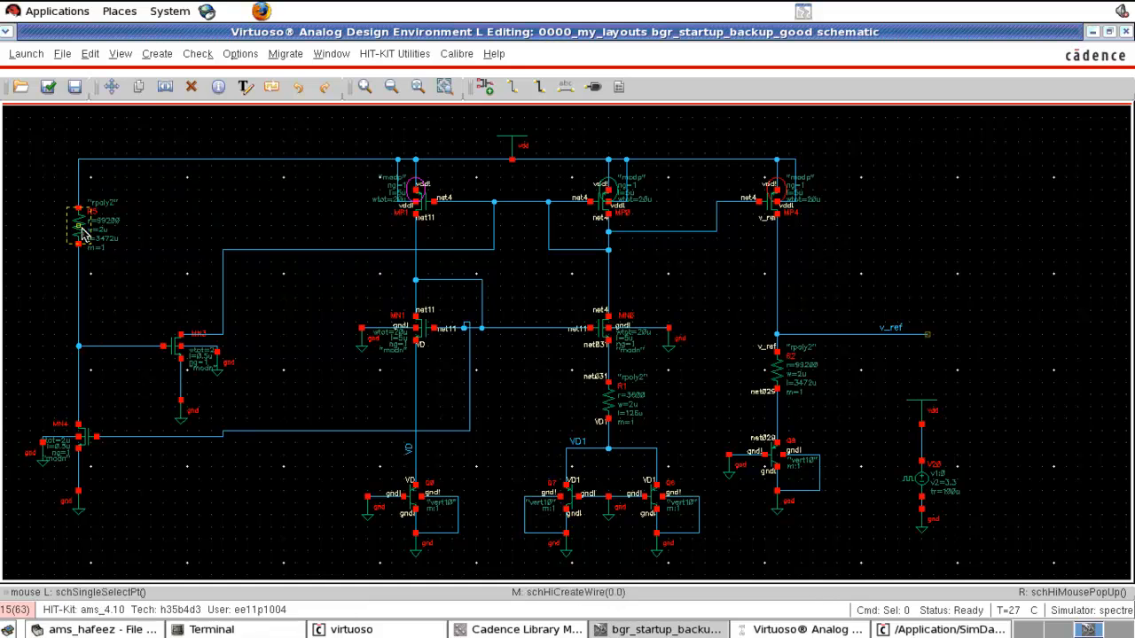
Step: Set resistor R5's resistance to 10k, and check and save the schematic
double_click(82, 232)
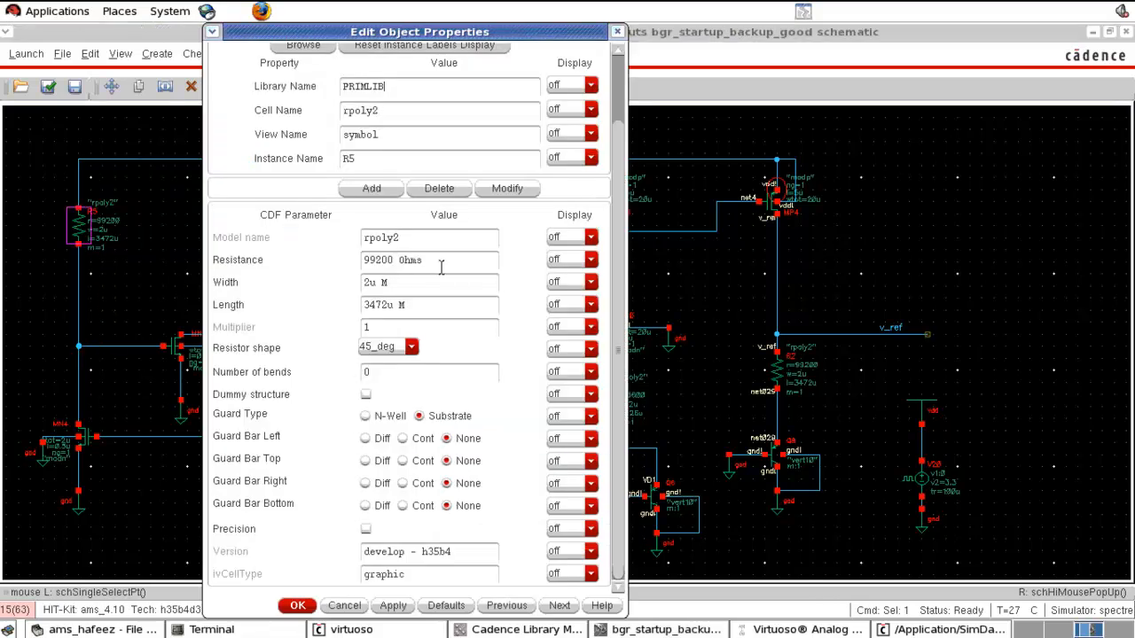
drag(402, 268, 351, 266)
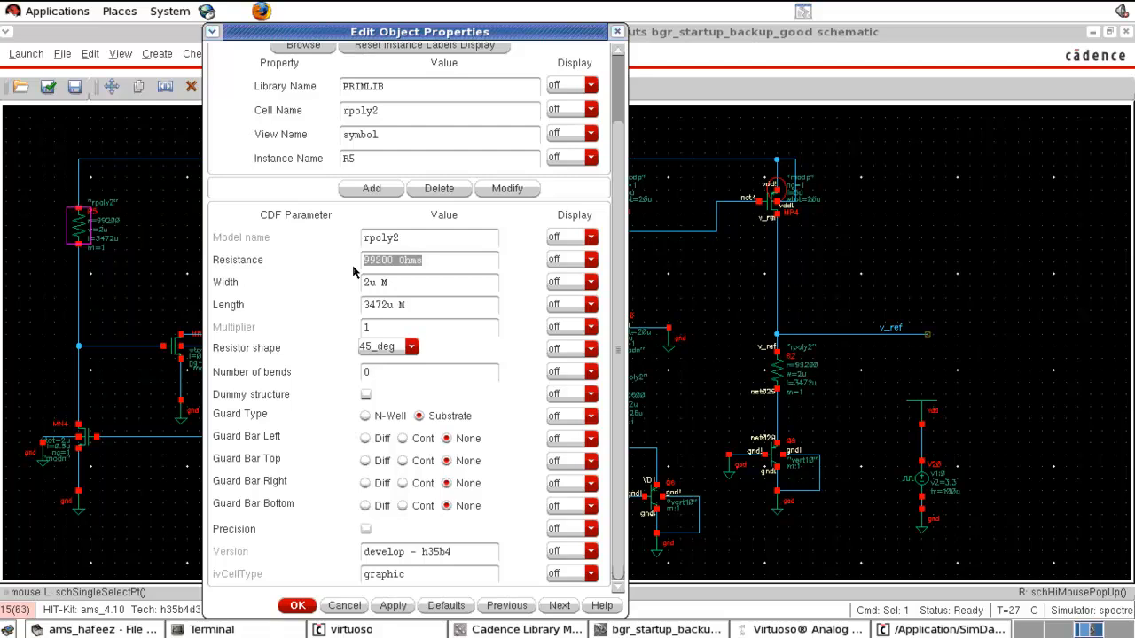
text(10)
text(k)
click(458, 276)
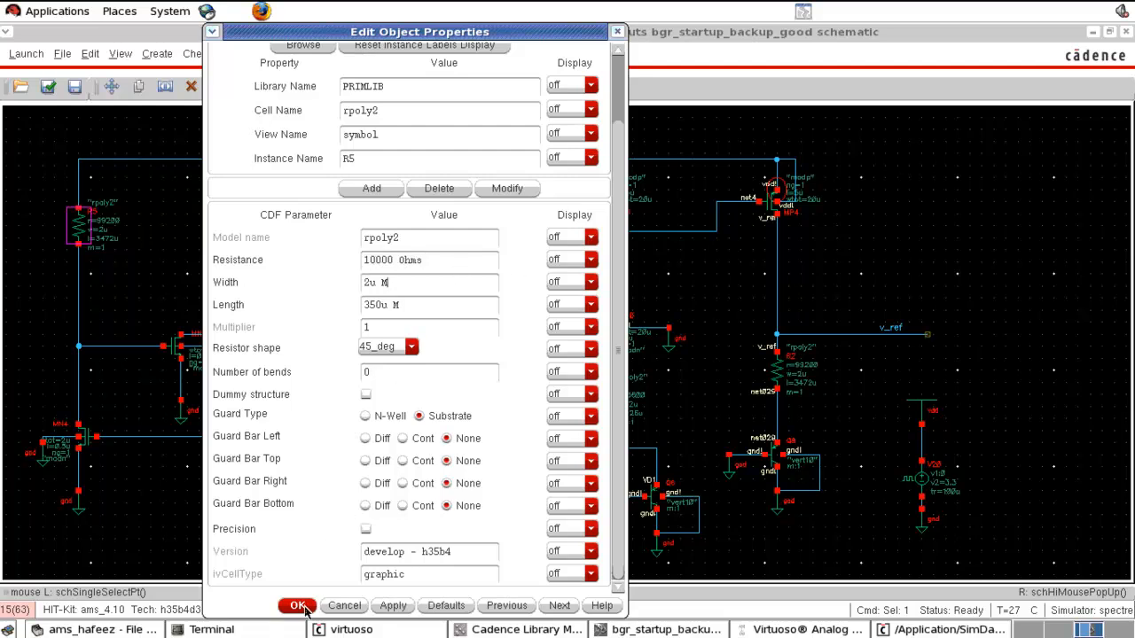
click(304, 607)
click(297, 387)
key(shift+x)
key(Return)
Step: Add the currents at R5's upper terminal, MN4's drain and MN3's drain to the simulation outputs to save
click(784, 628)
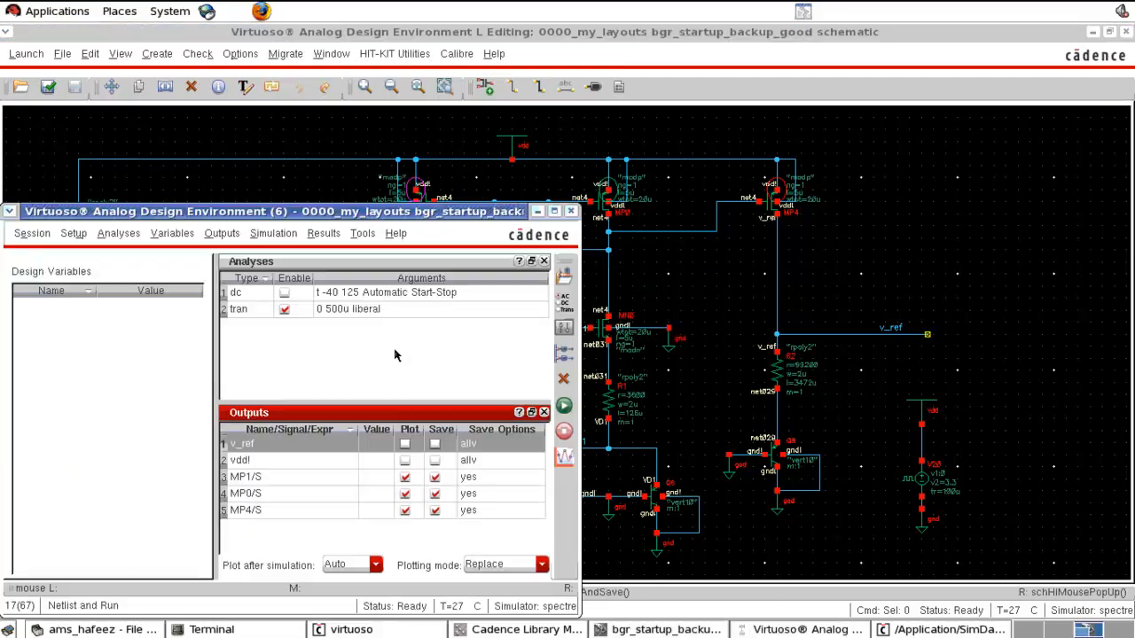
click(223, 235)
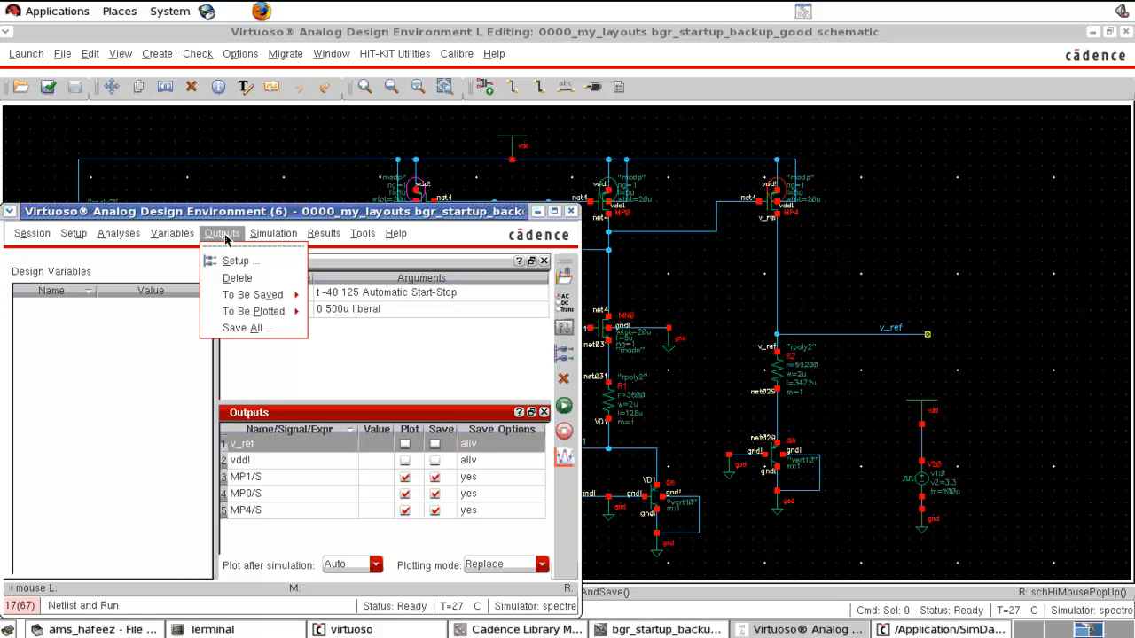
mouse_move(258, 294)
click(335, 306)
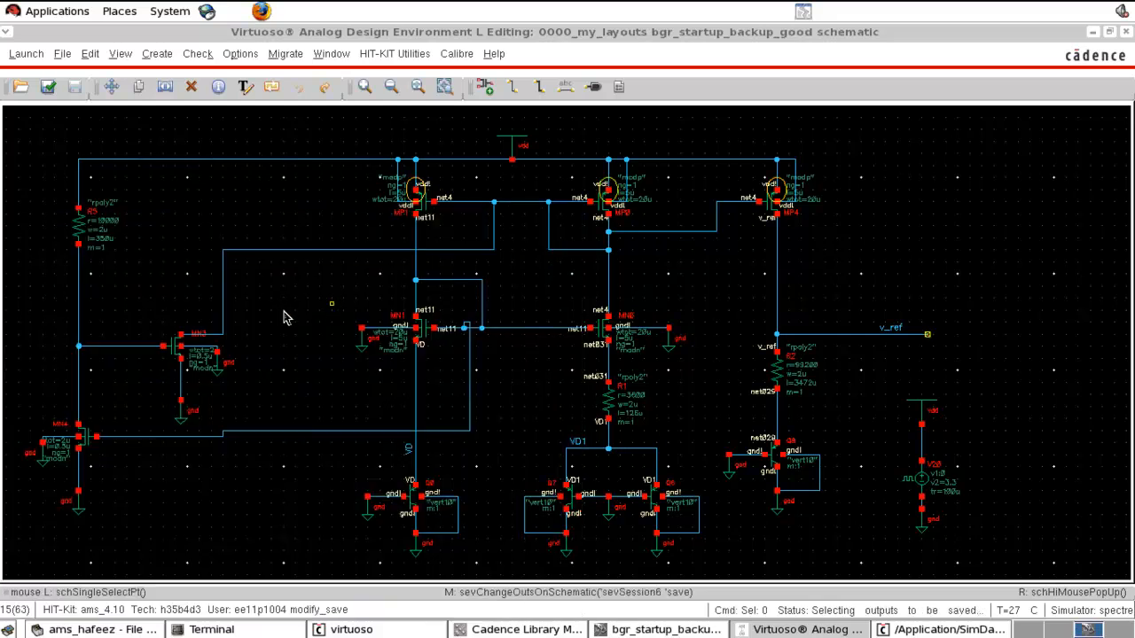
click(78, 206)
click(81, 422)
click(180, 333)
key(Escape)
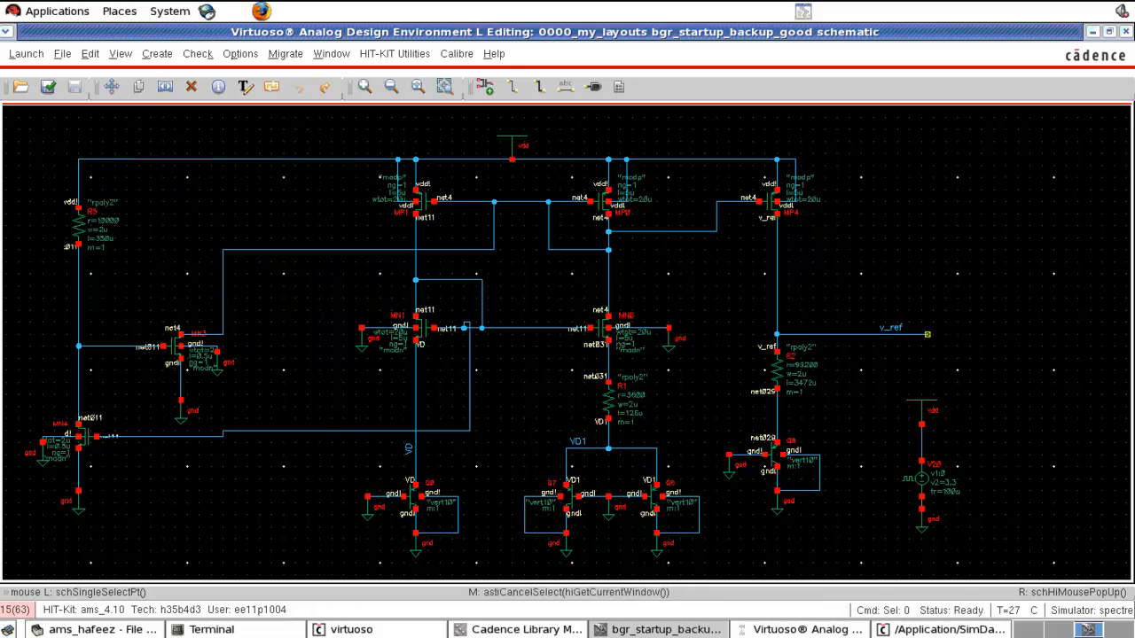
Step: Turn off plotting for the MP1/S, MP0/S and MP4/S outputs
click(806, 629)
click(407, 481)
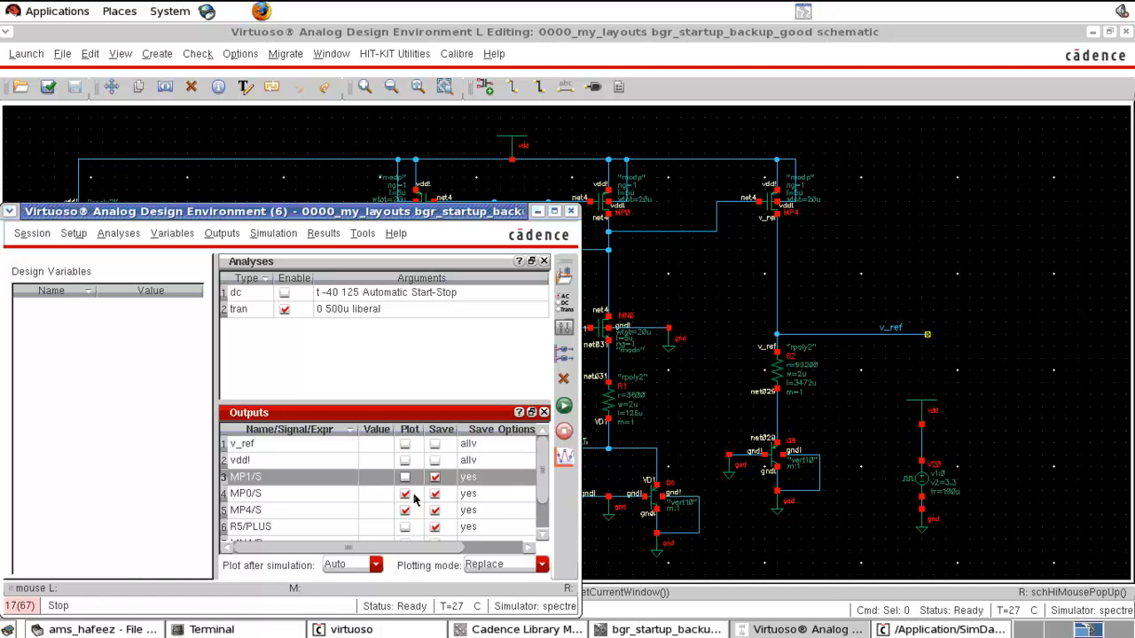
click(410, 500)
click(405, 512)
click(405, 494)
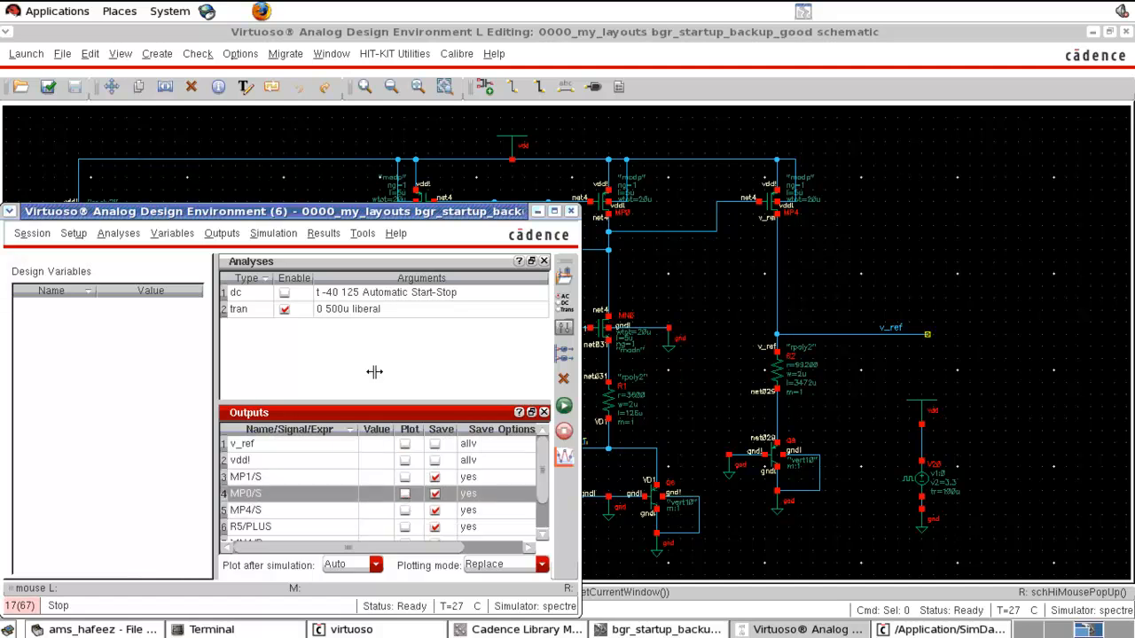
Step: Set transistor MN4's width to 10u, and check and save the schematic
click(297, 133)
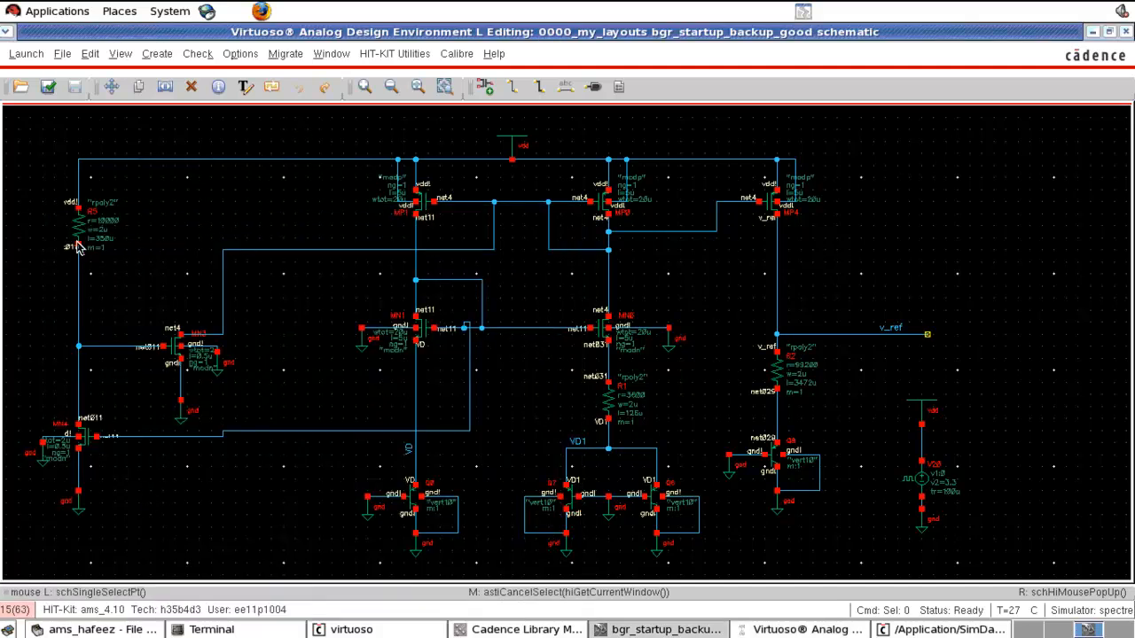
click(92, 451)
key(q)
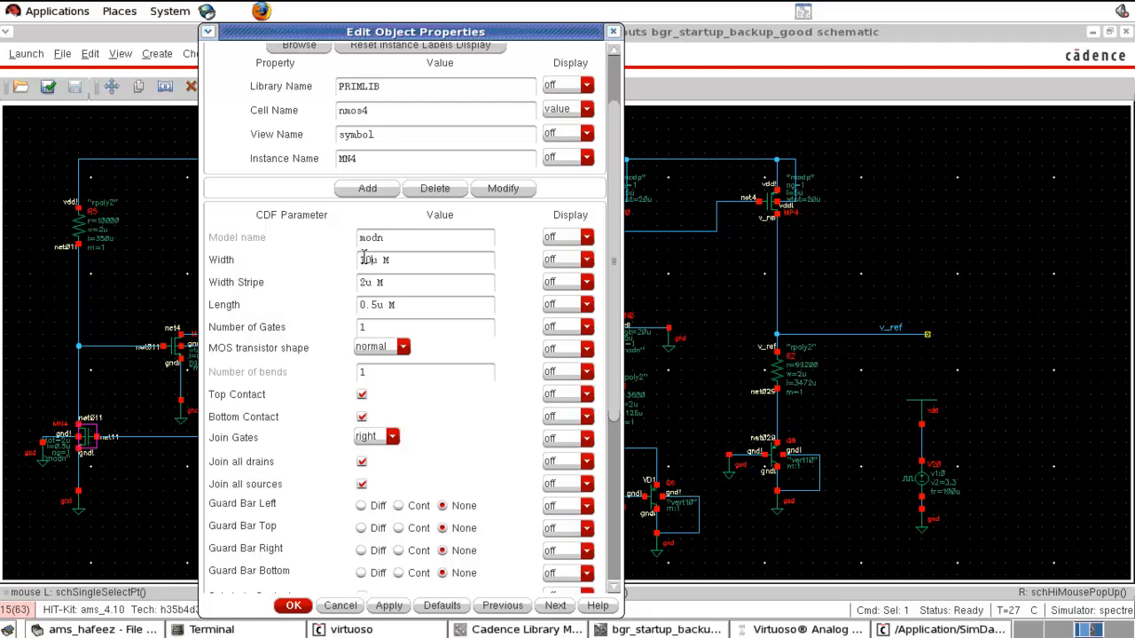
click(293, 605)
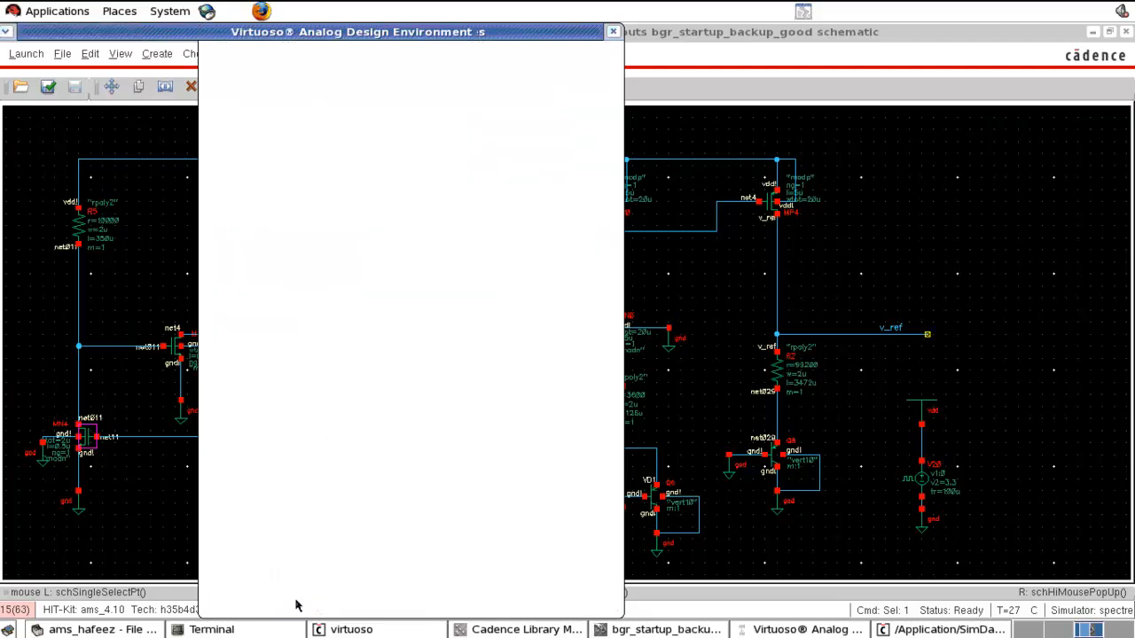
key(shift+x)
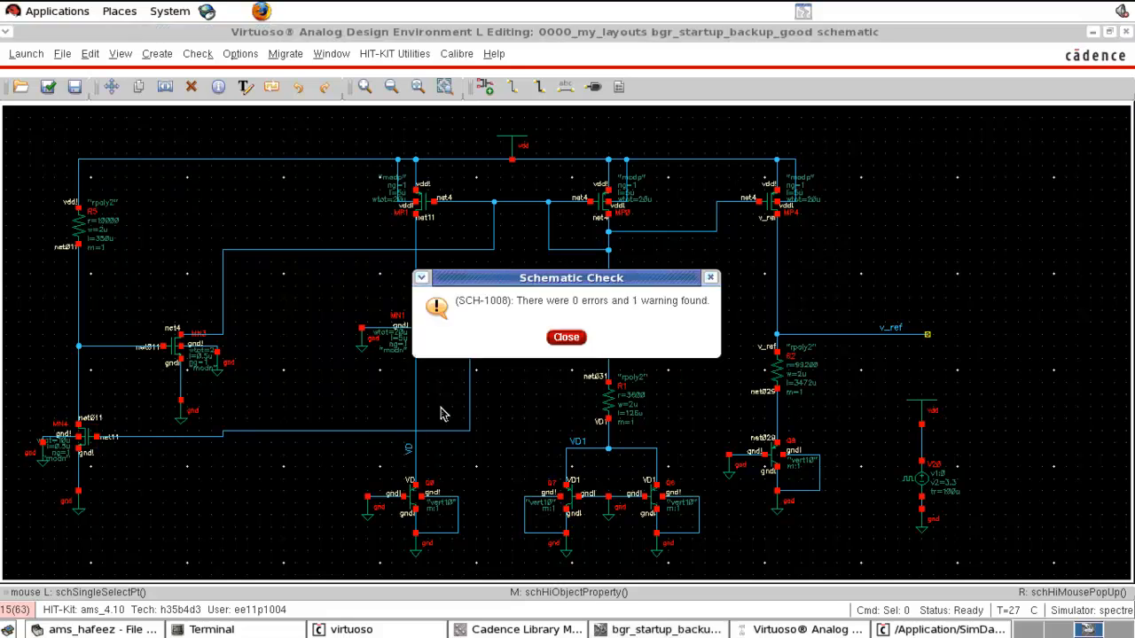
click(566, 337)
Step: Enable plotting of v_ref and run the transient simulation, closing the resulting waveform after viewing it
click(807, 628)
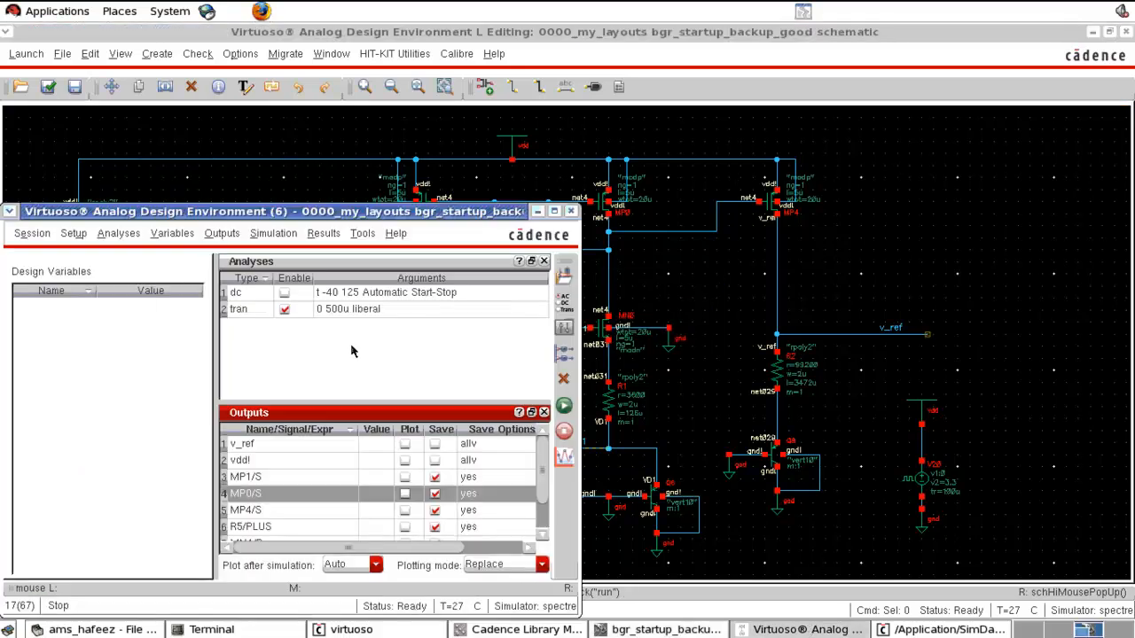
click(404, 444)
click(564, 405)
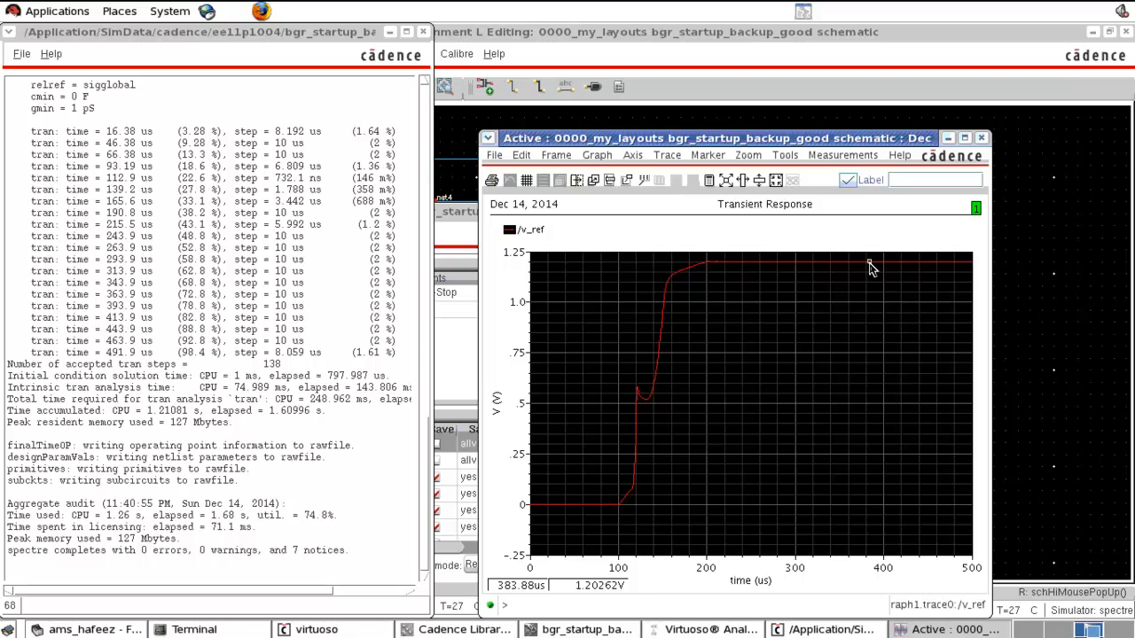
click(981, 139)
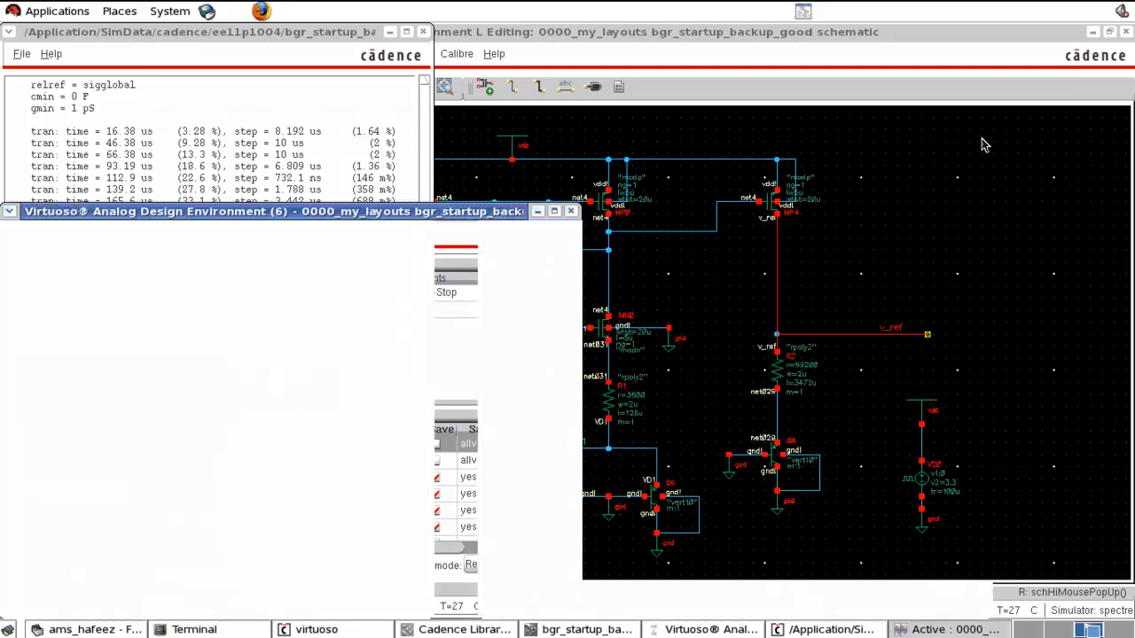
click(963, 156)
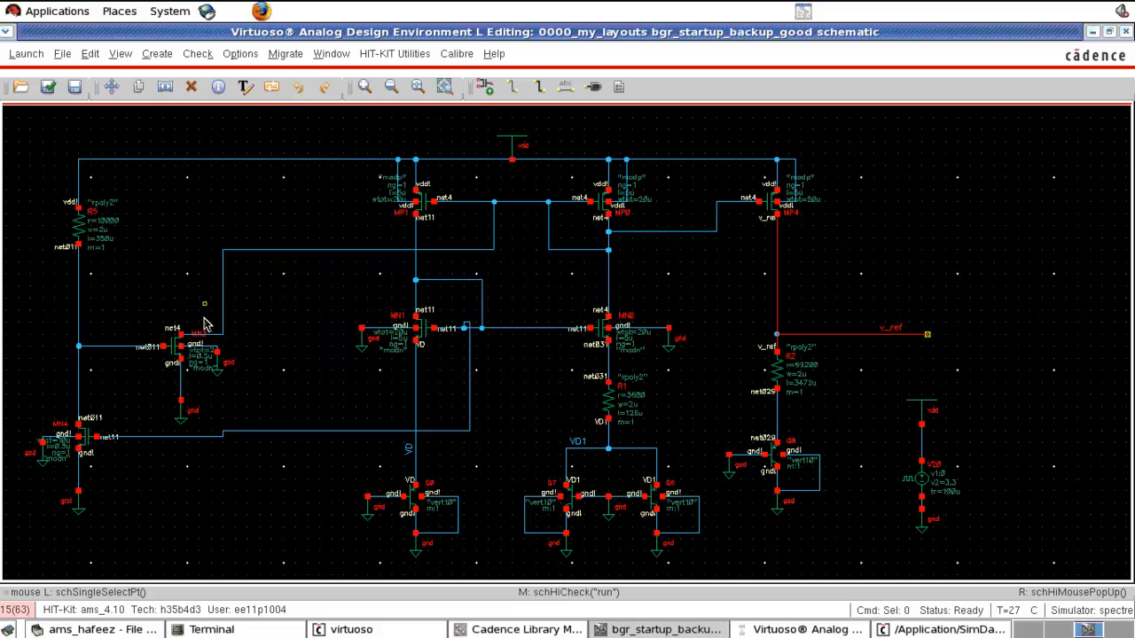
Step: Plot the transient current at MN3's drain directly from the simulation results
click(798, 631)
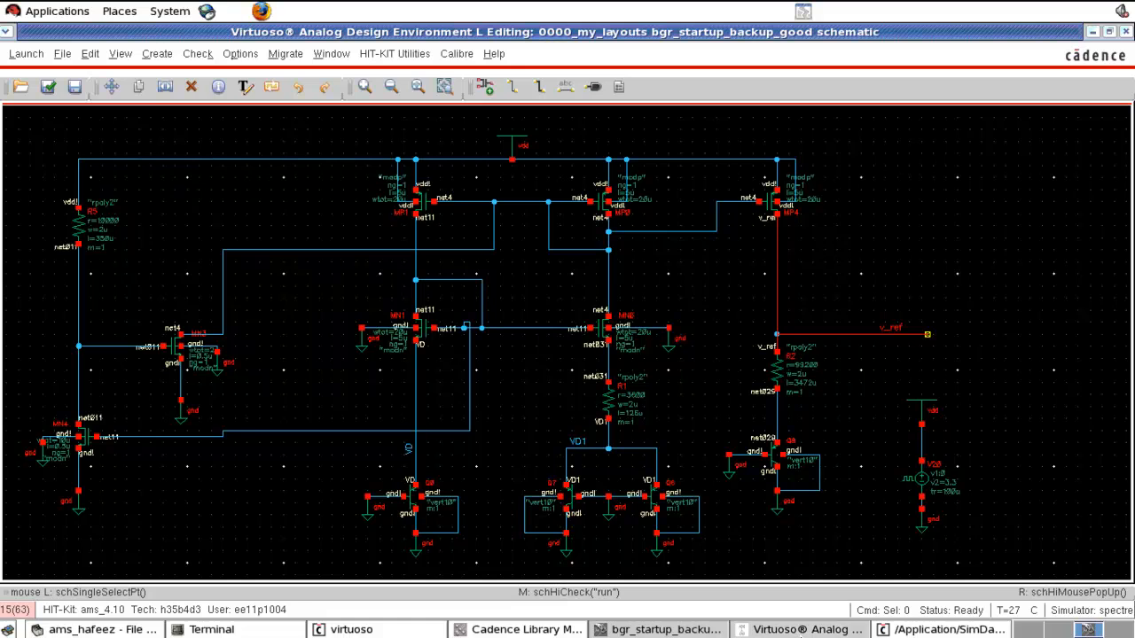
click(325, 236)
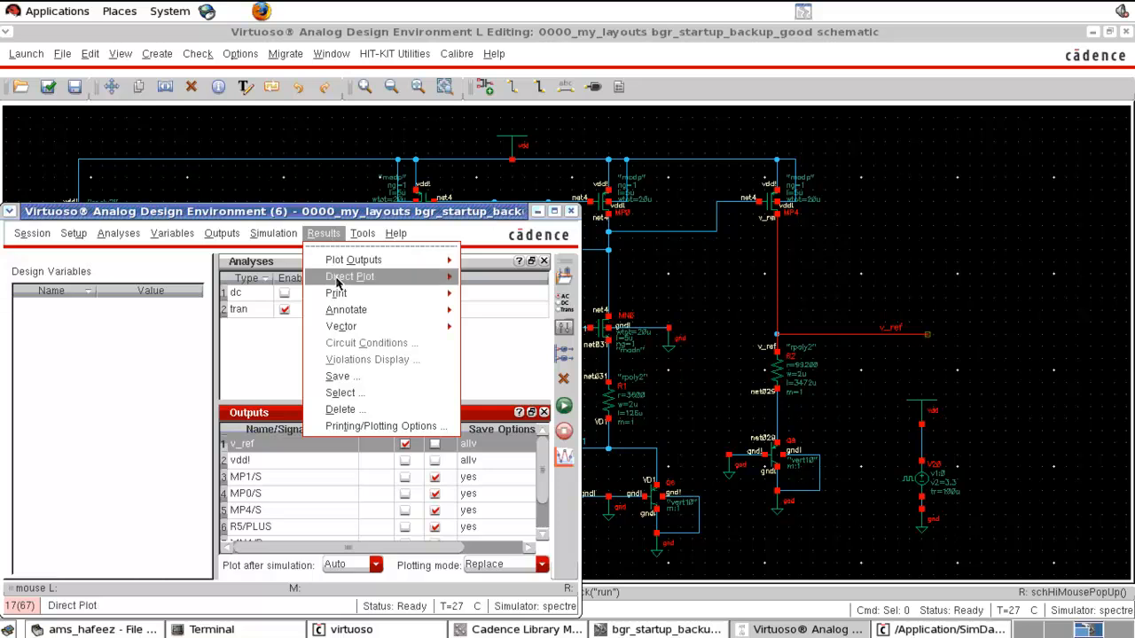
mouse_move(341, 277)
click(516, 306)
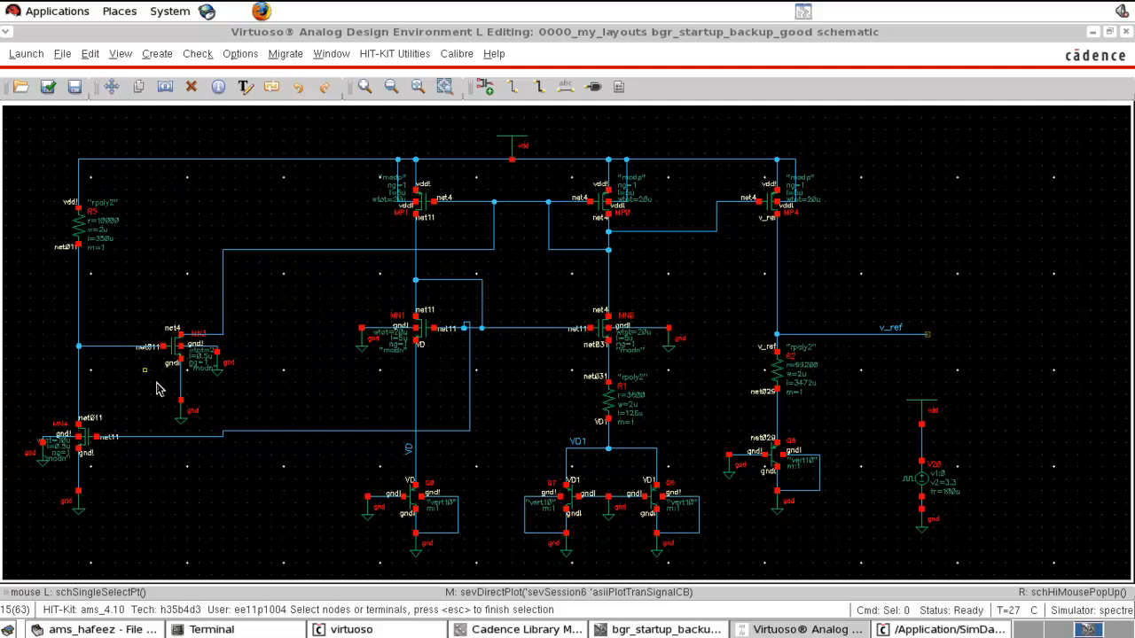
click(182, 340)
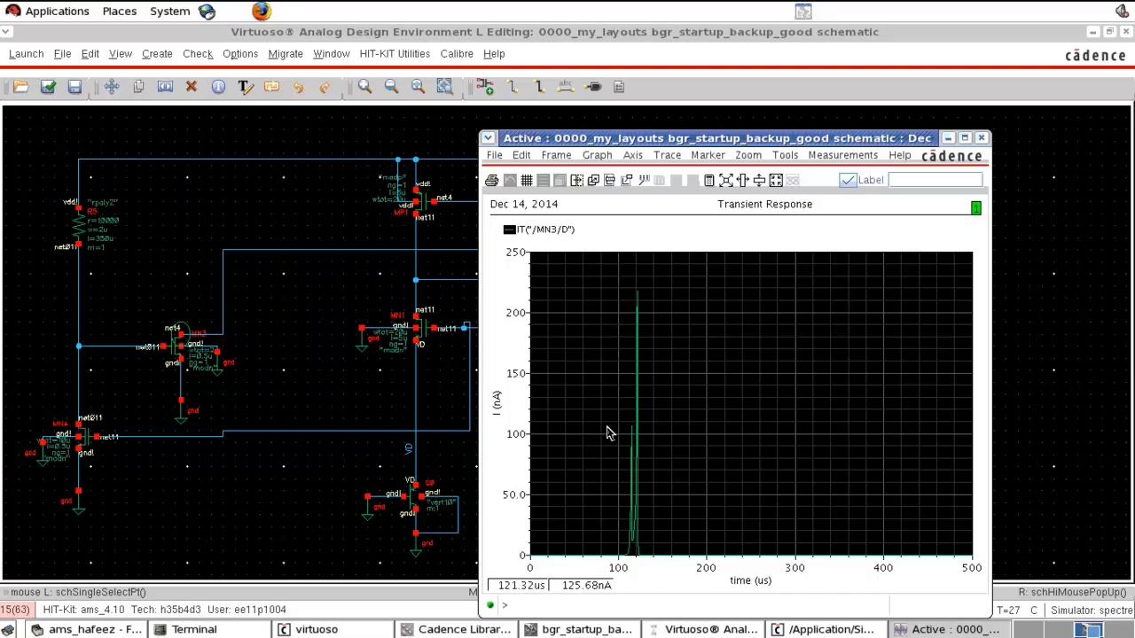
Step: Maximize the MN3 drain current plot and place a vertical marker at about 348 us to read the settled current
click(752, 441)
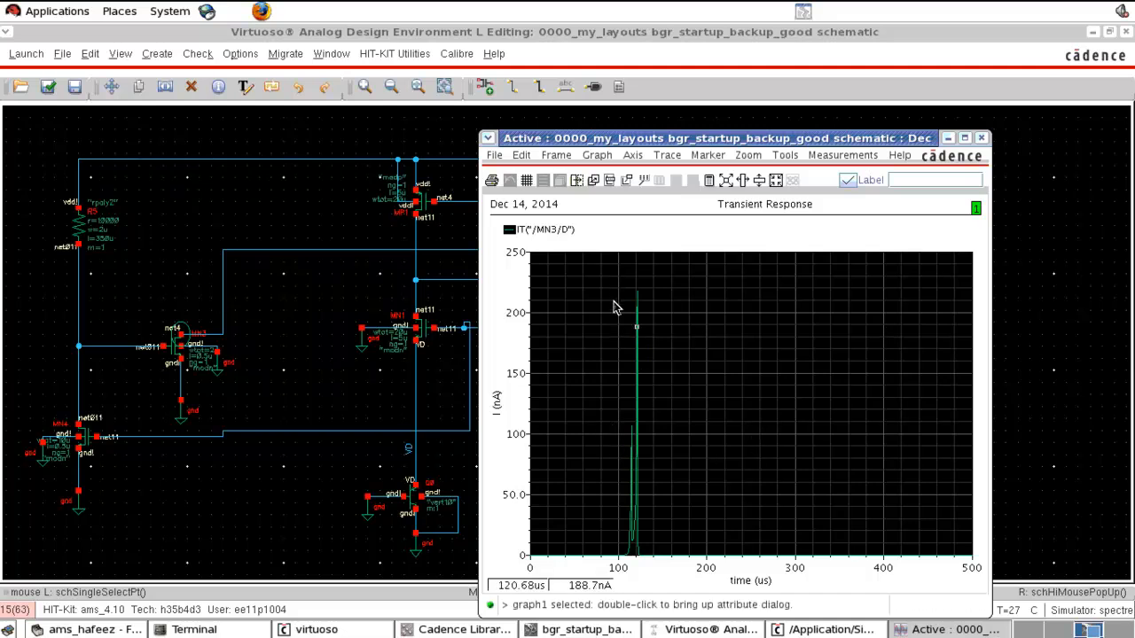
click(963, 139)
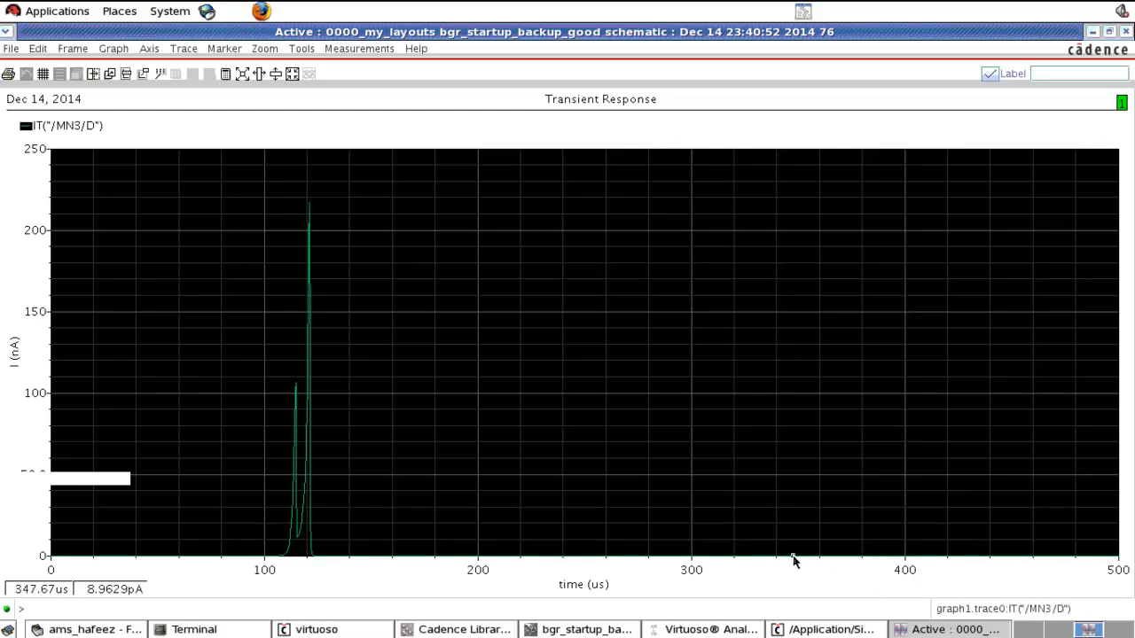
key(v)
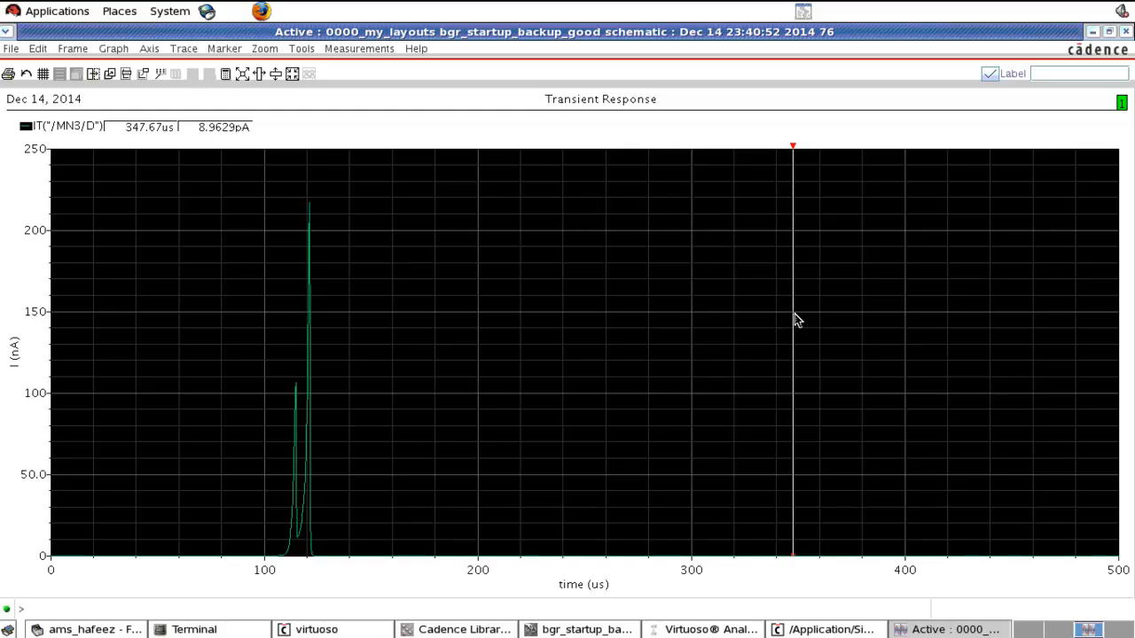
Step: Move the vertical marker on the MN3 drain current plot to about 235 us and close the plot
drag(793, 320, 727, 318)
click(552, 314)
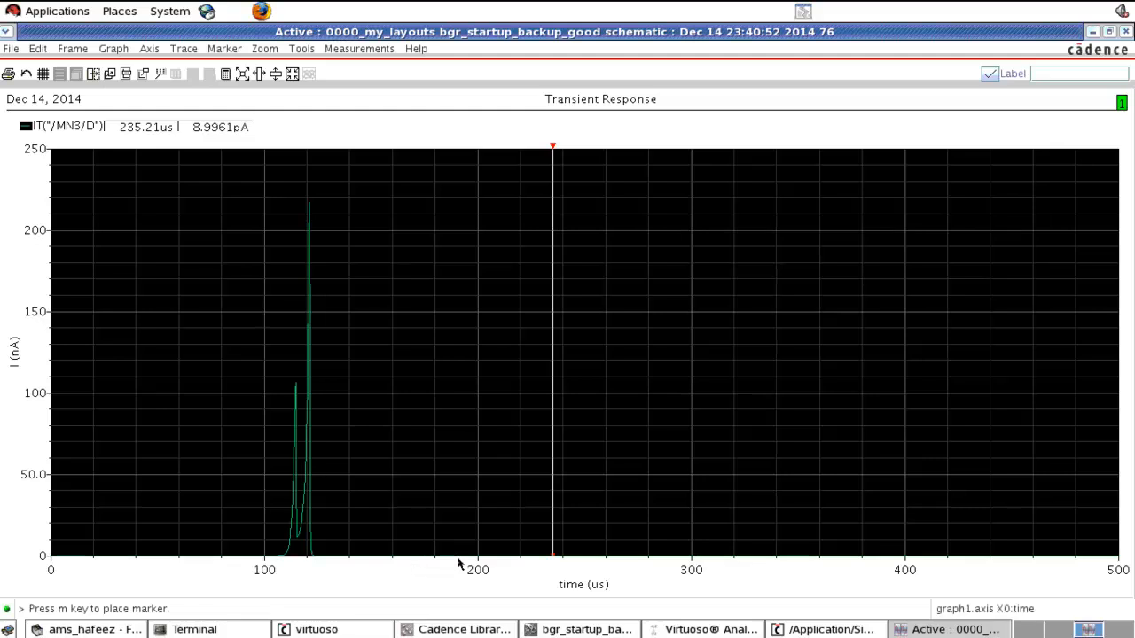
click(1127, 32)
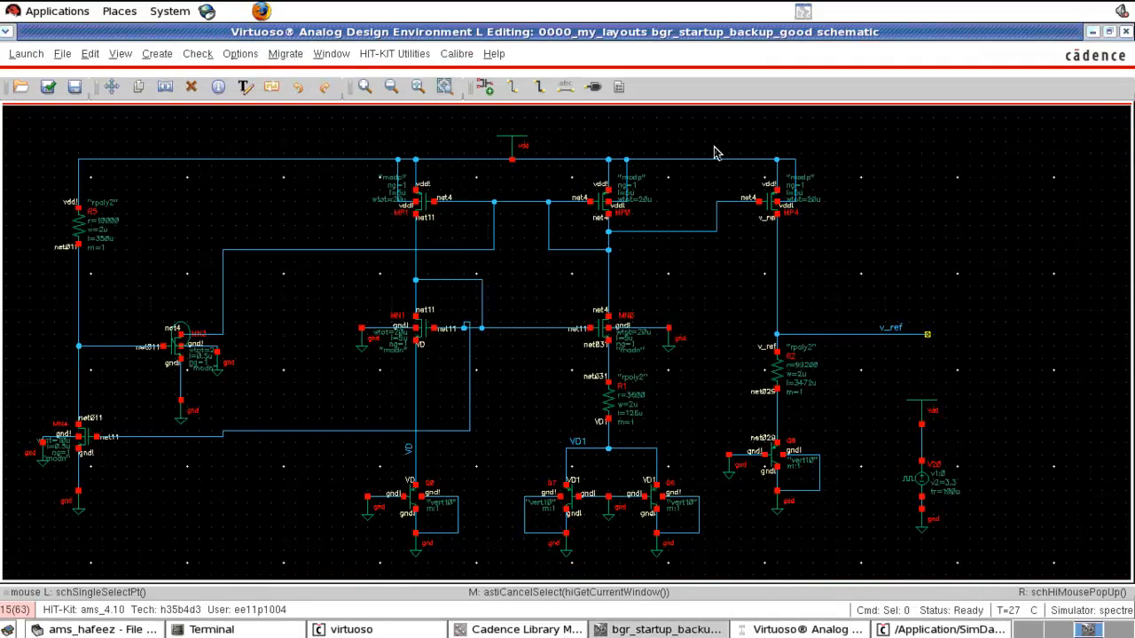
Step: Plot the transient voltage at MN3's gate net directly from the simulation results, closing the waveform after viewing it
click(803, 629)
click(324, 234)
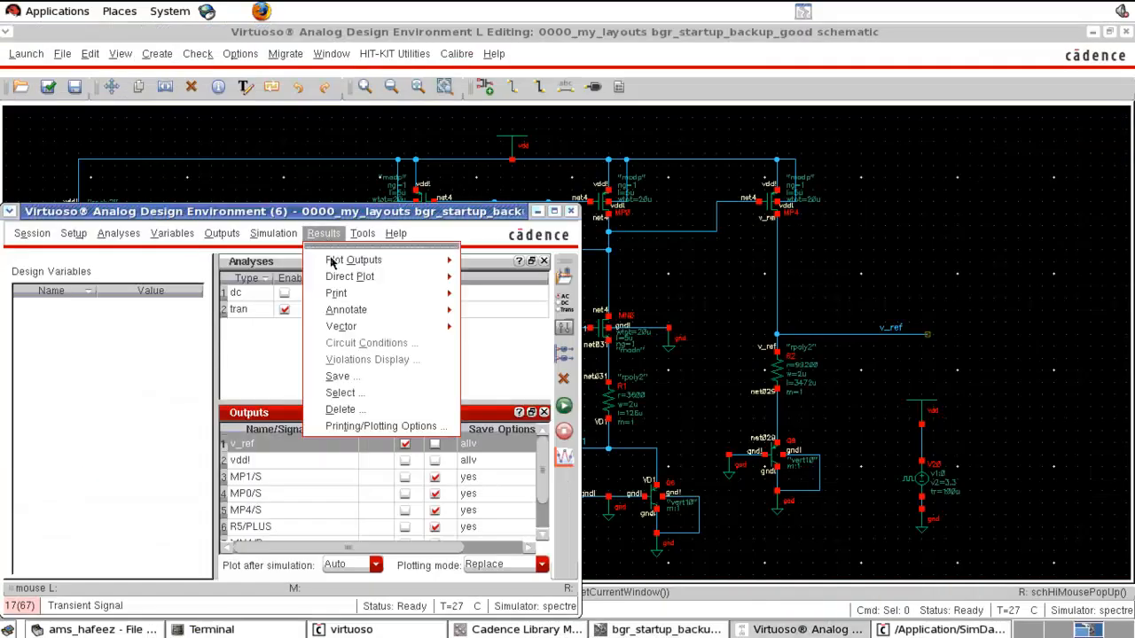
mouse_move(337, 278)
click(516, 304)
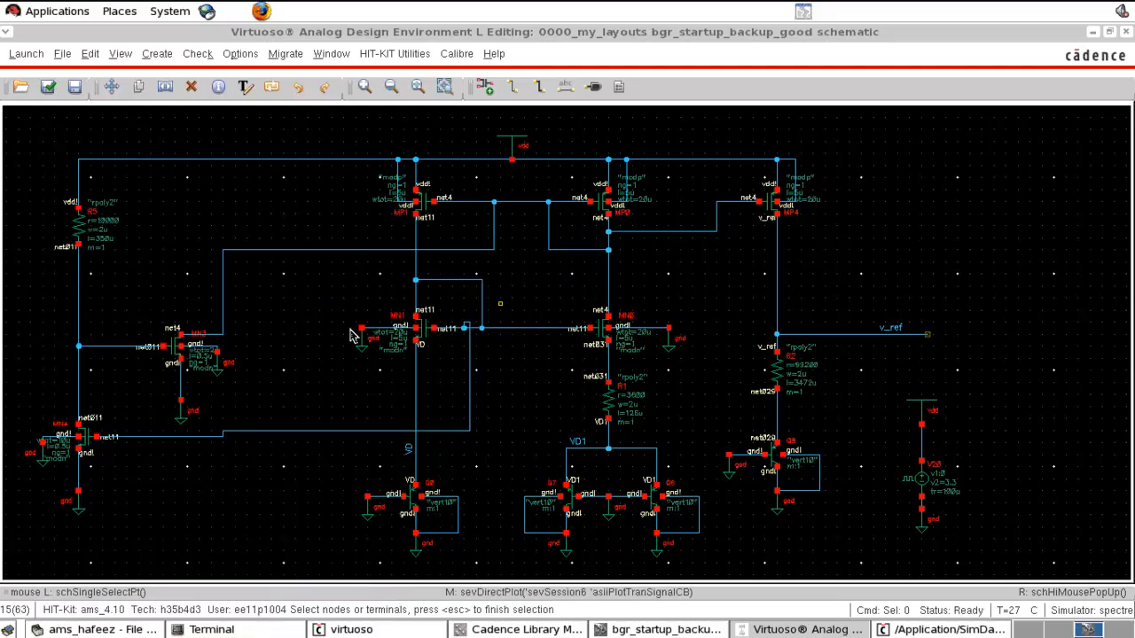
click(113, 347)
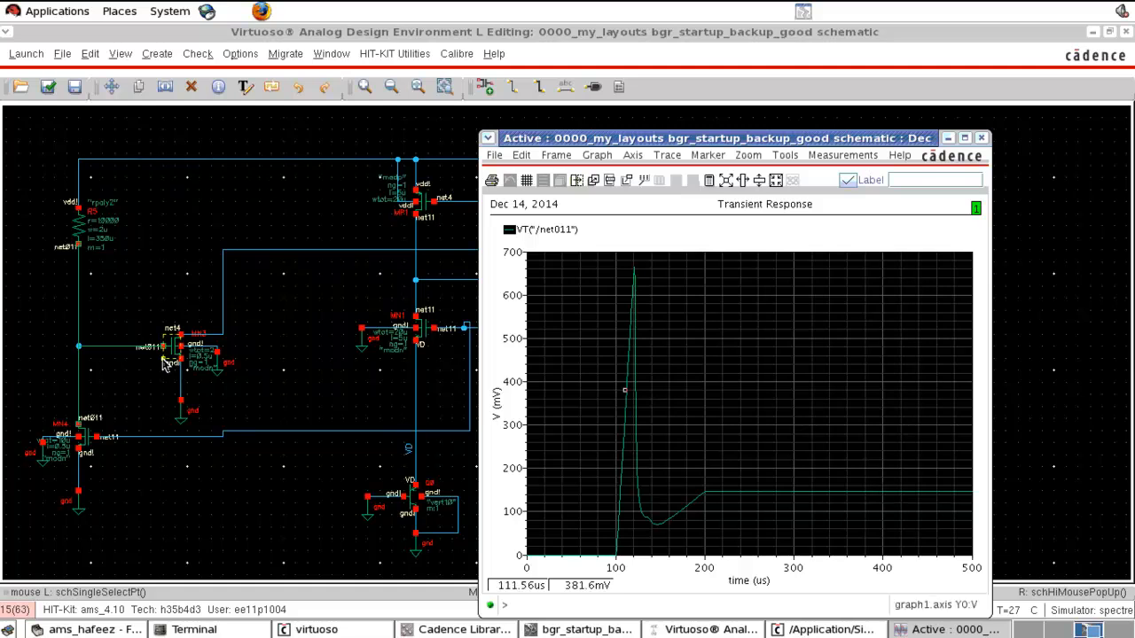
click(983, 138)
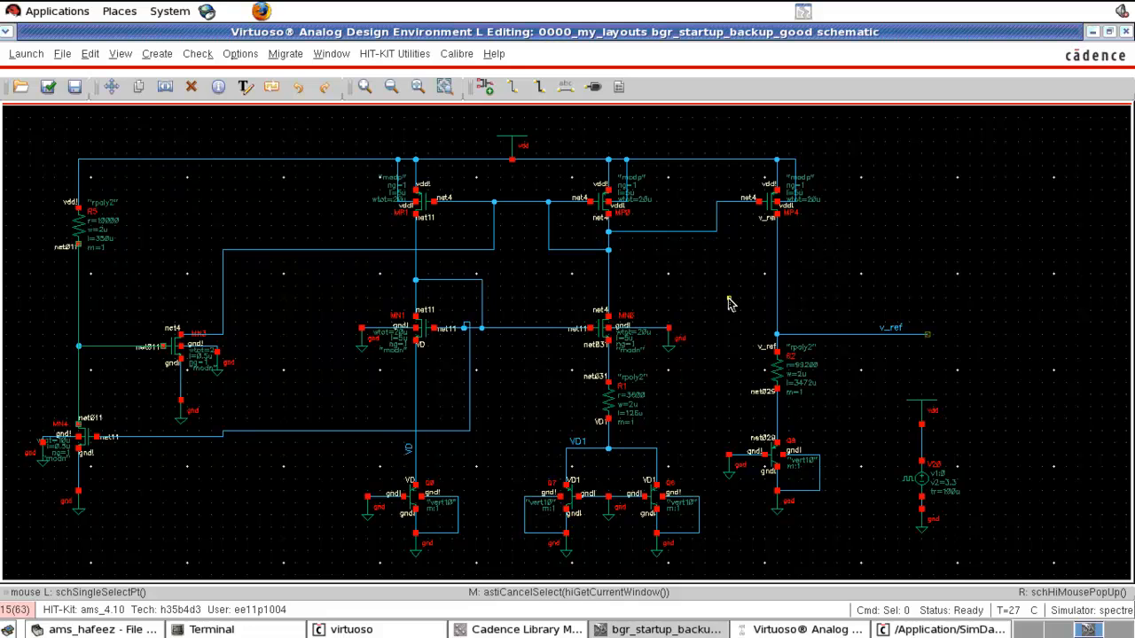
Step: Close the bgr_startup_backup_good schematic and launch Analog Design Environment L for the bgr_new schematic
key(ctrl+w)
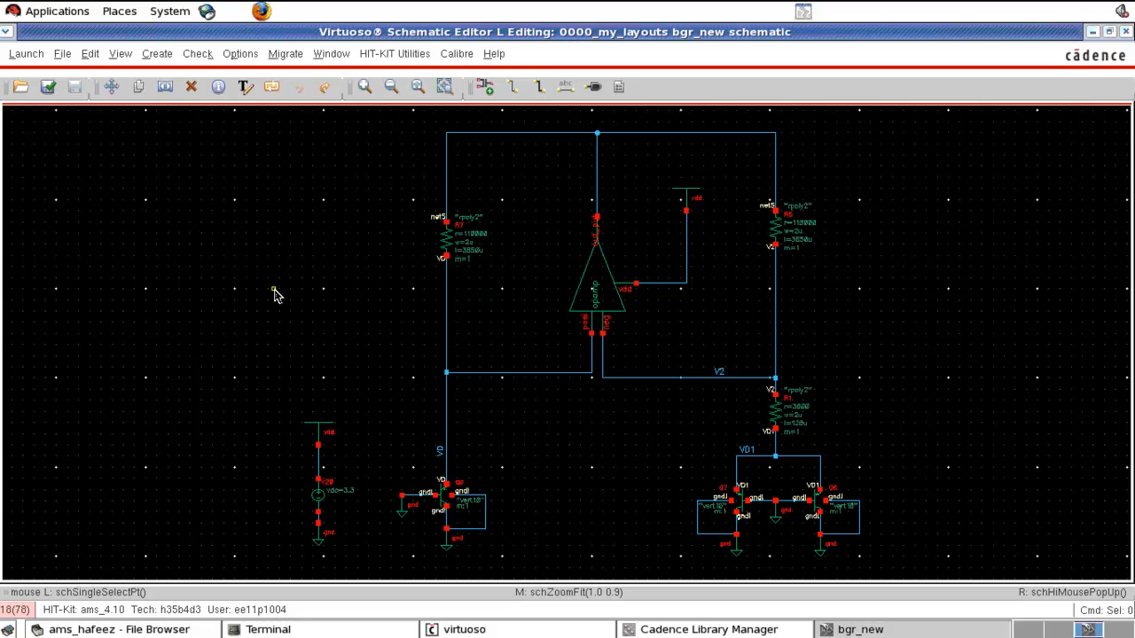
click(26, 53)
click(39, 79)
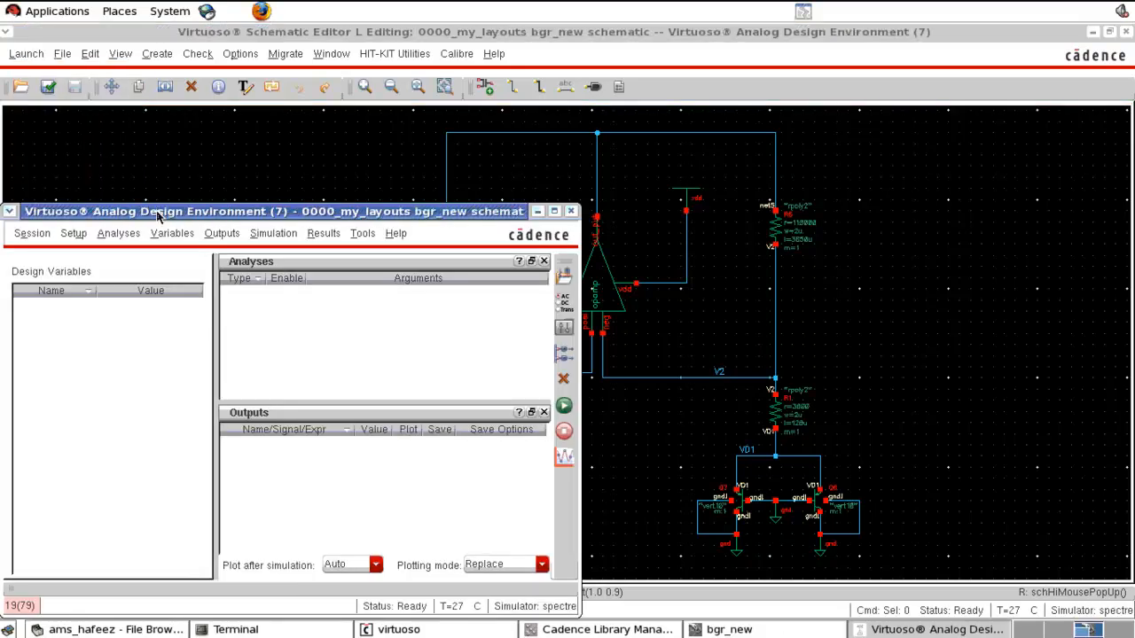
Step: Set up a DC analysis that saves the operating point and sweeps temperature from -40 to 125
click(563, 303)
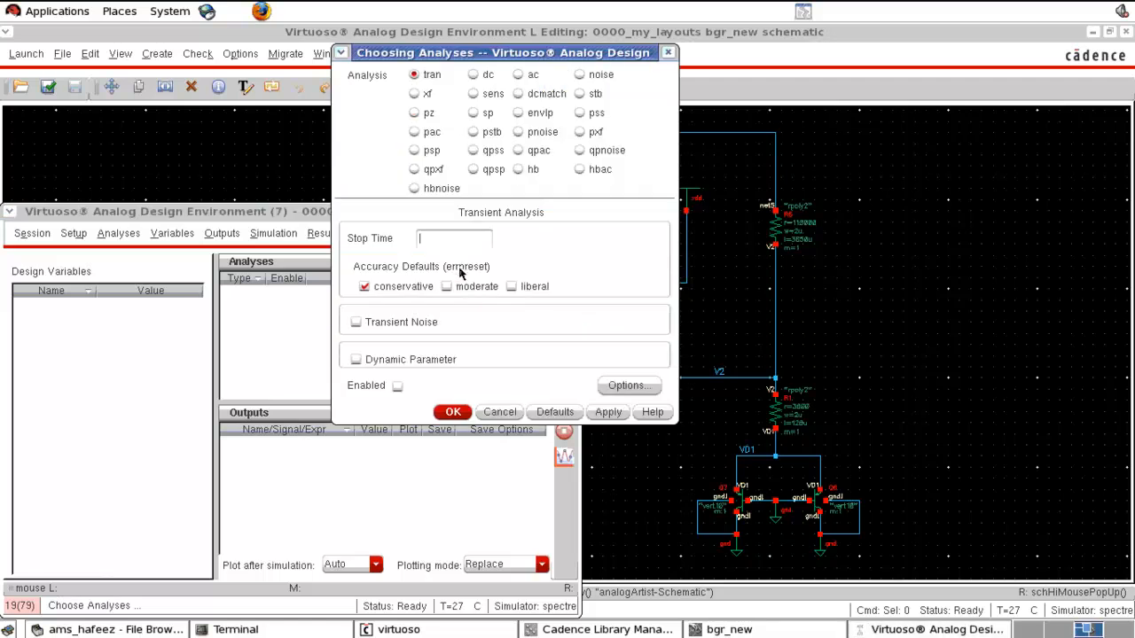
click(475, 76)
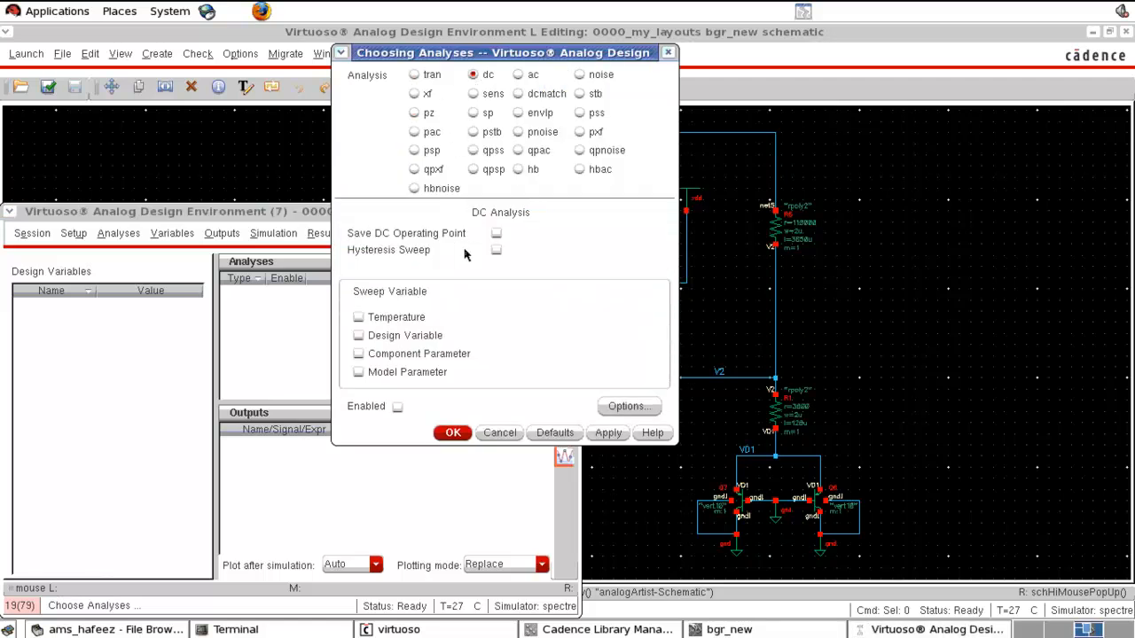
click(413, 317)
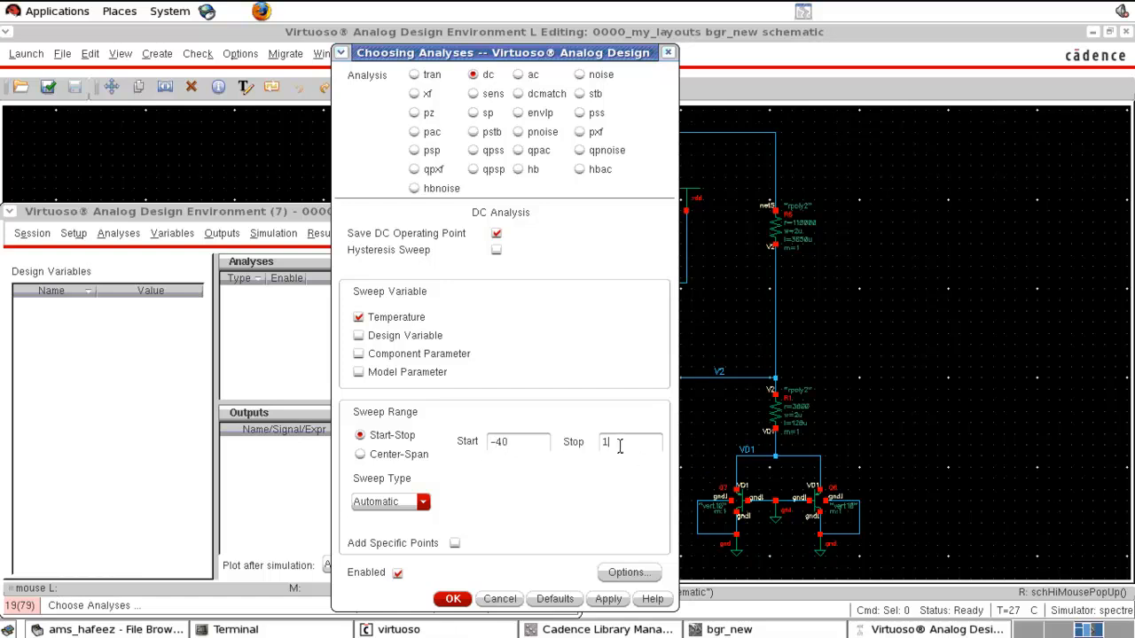
click(453, 599)
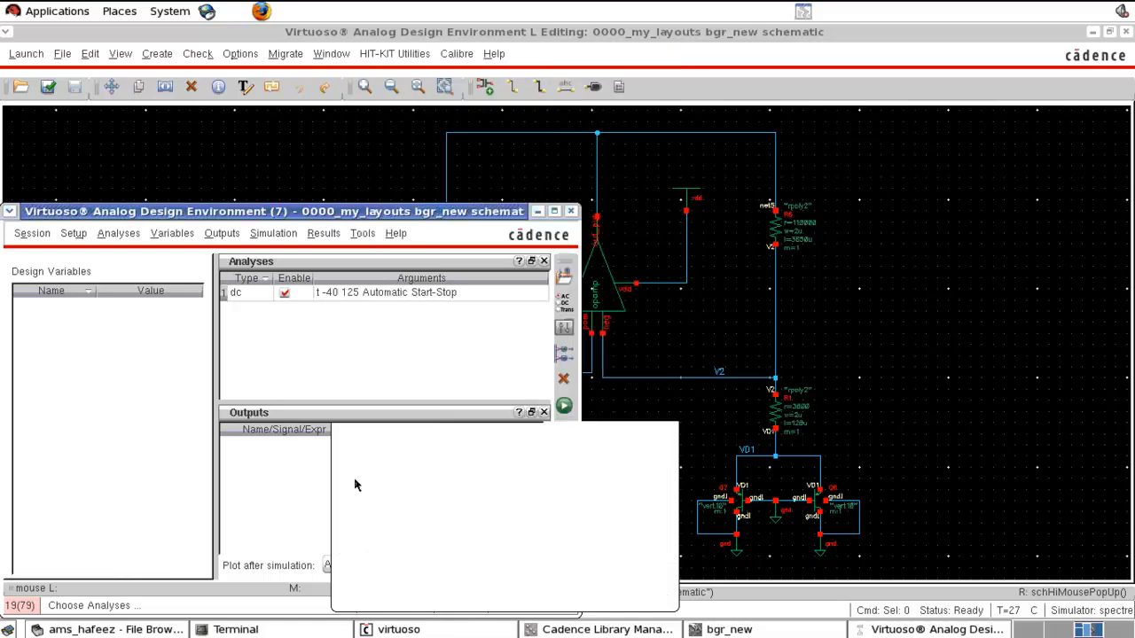
Step: Select the op-amp's output net for plotting and run the DC temperature sweep, closing the resulting plot after viewing it
click(232, 236)
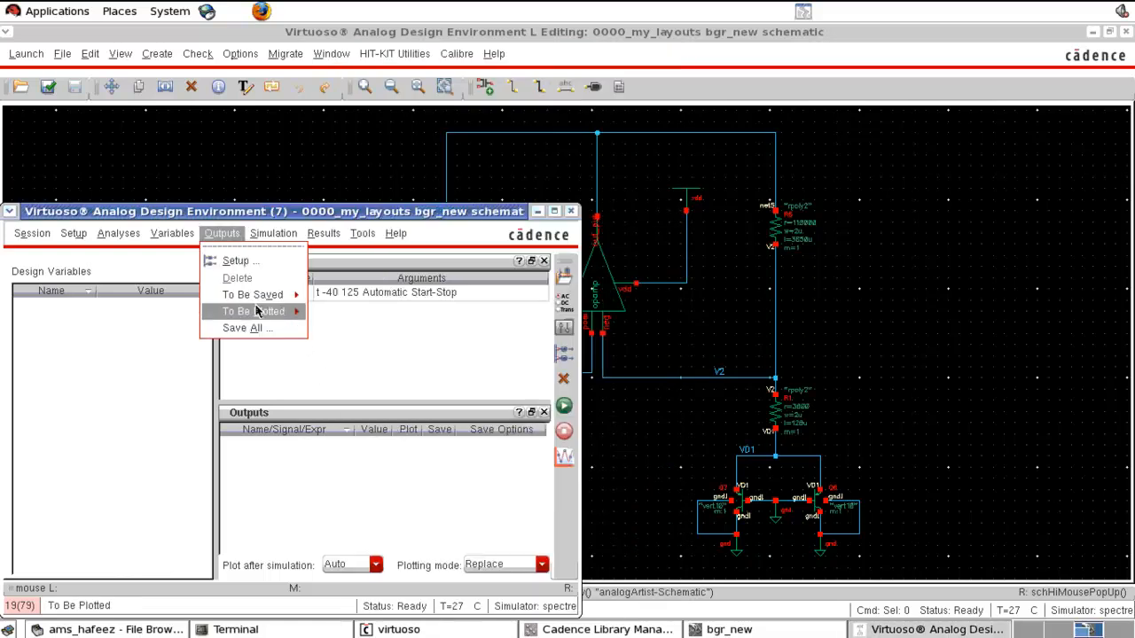
mouse_move(257, 311)
click(355, 323)
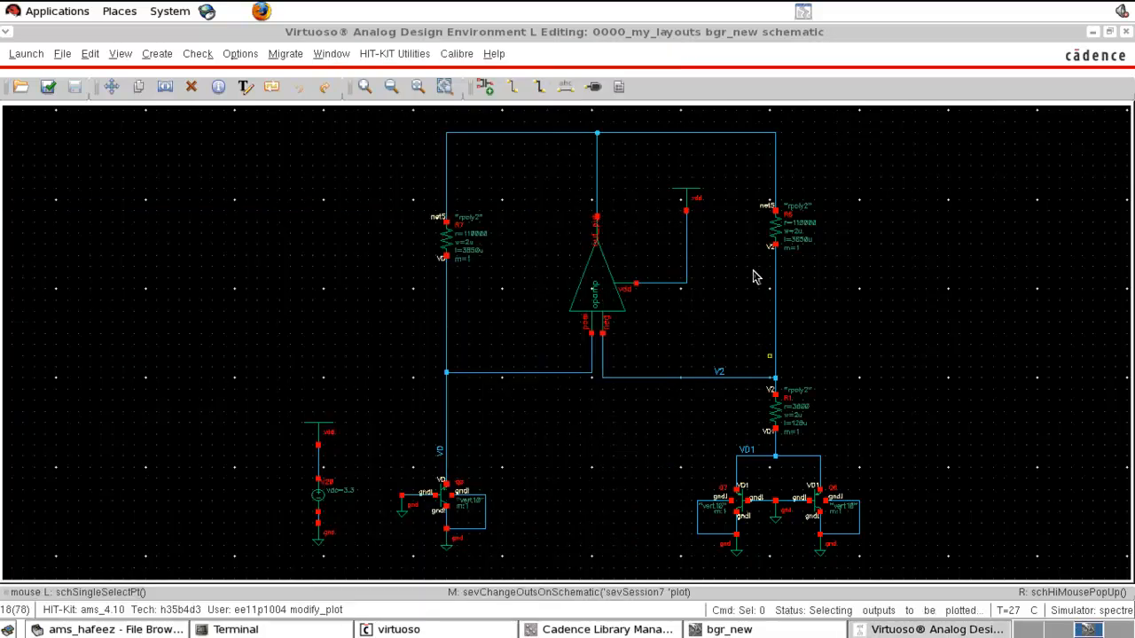
click(697, 135)
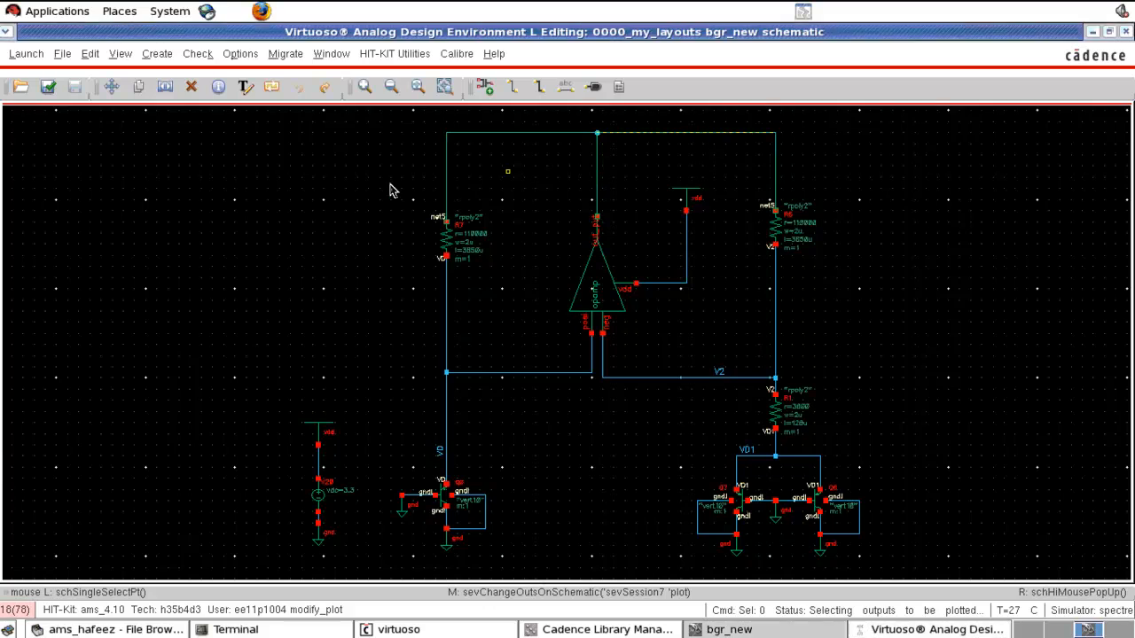
key(Escape)
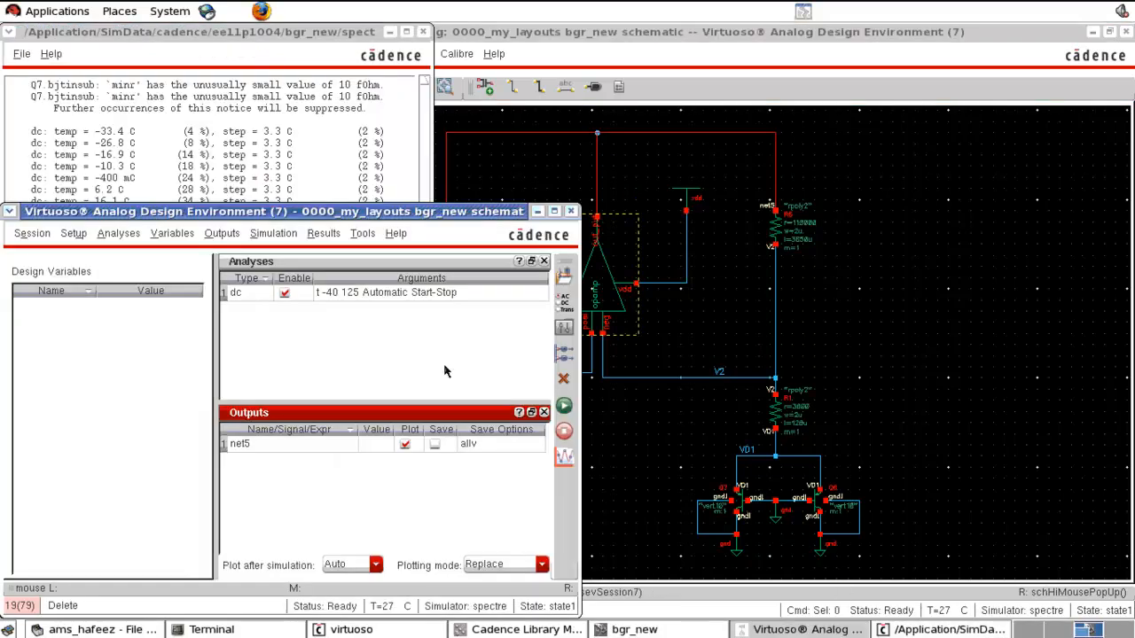
click(563, 406)
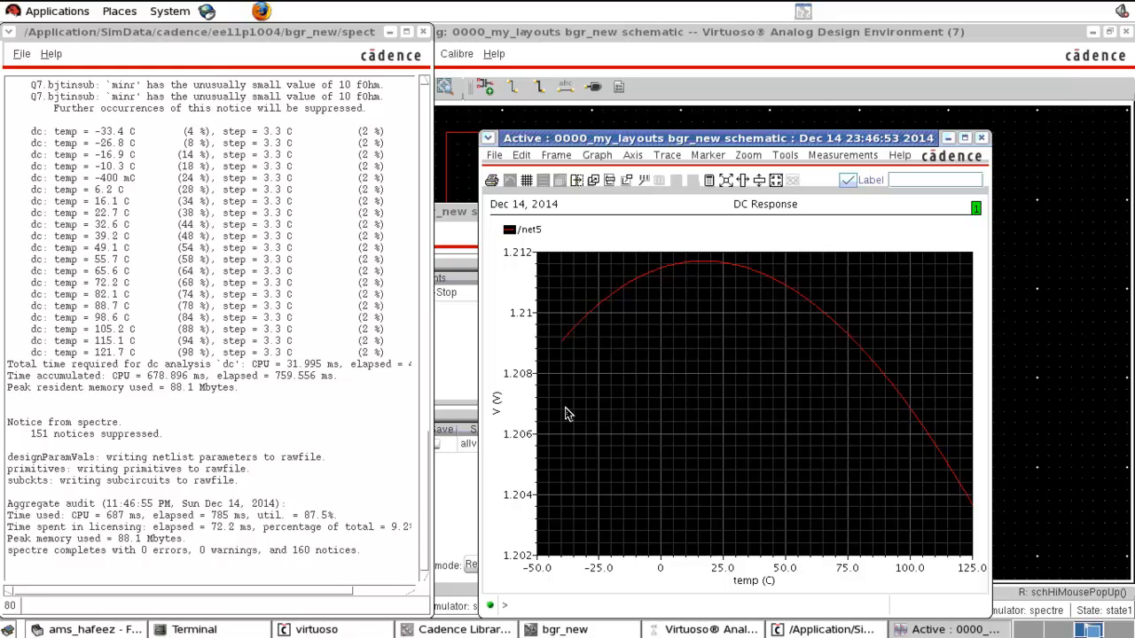
click(982, 139)
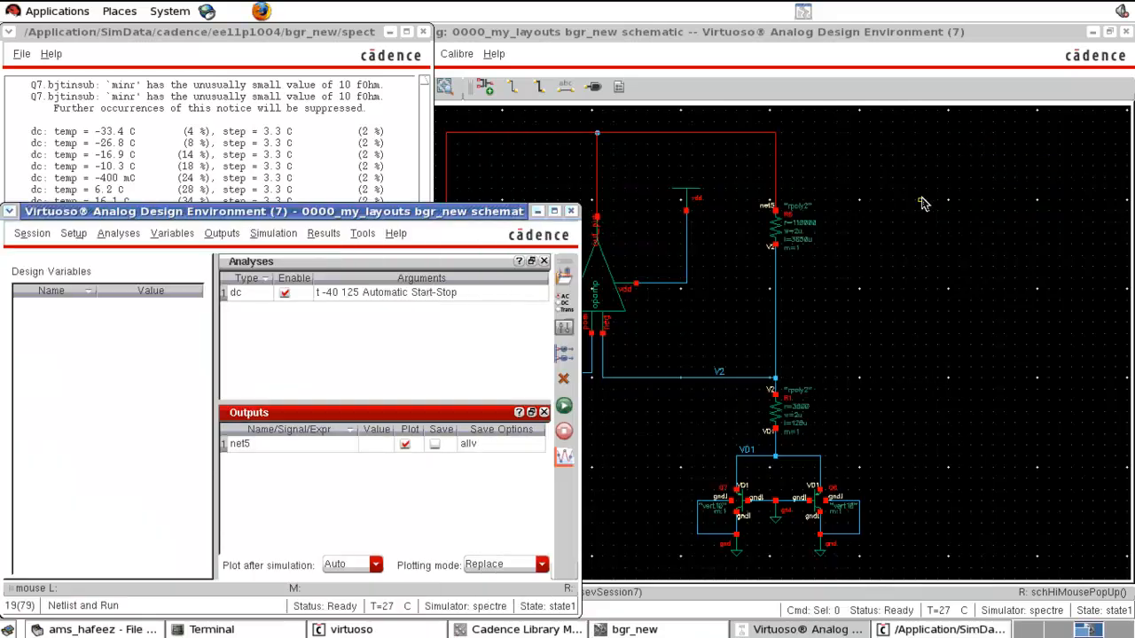
Step: Check and save the bgr_new schematic
click(922, 203)
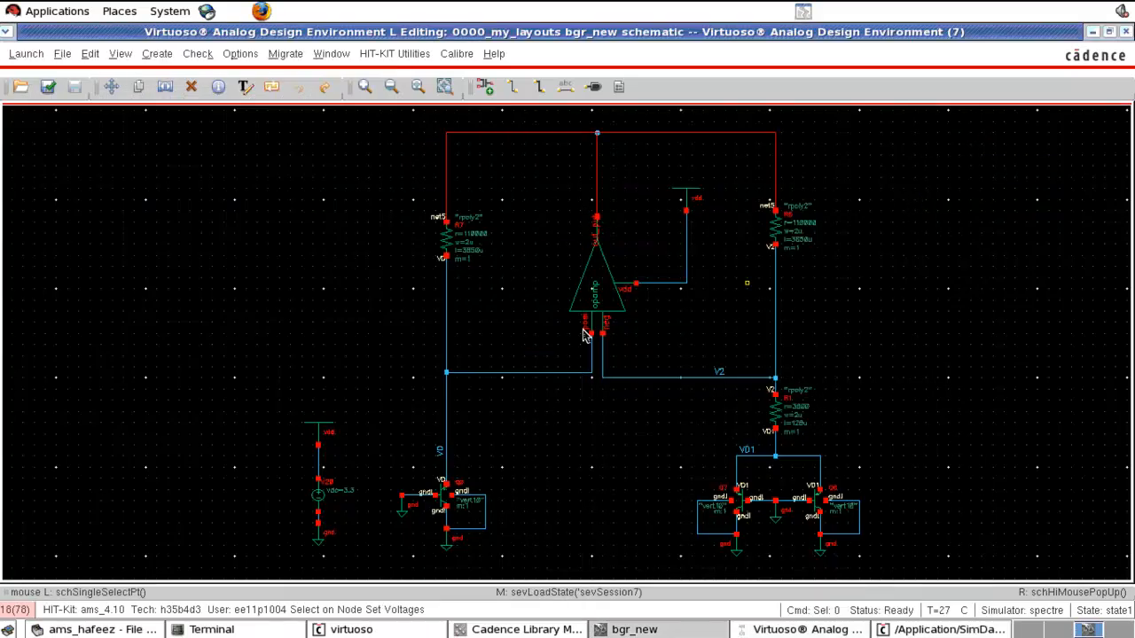
drag(269, 369, 362, 568)
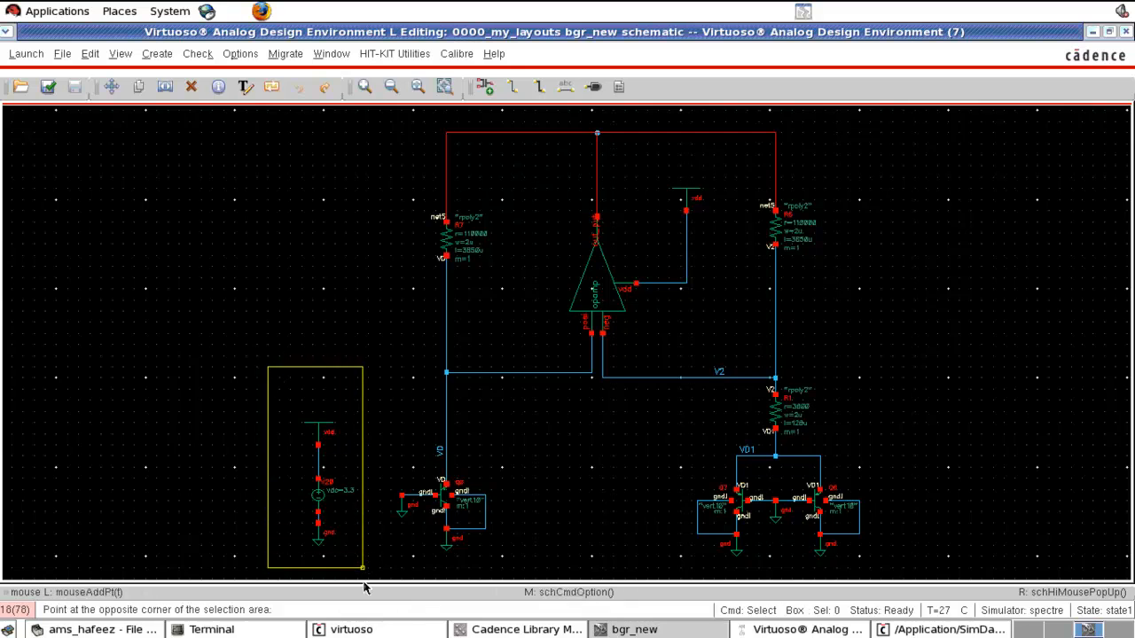
key(shift+x)
key(alt+Tab)
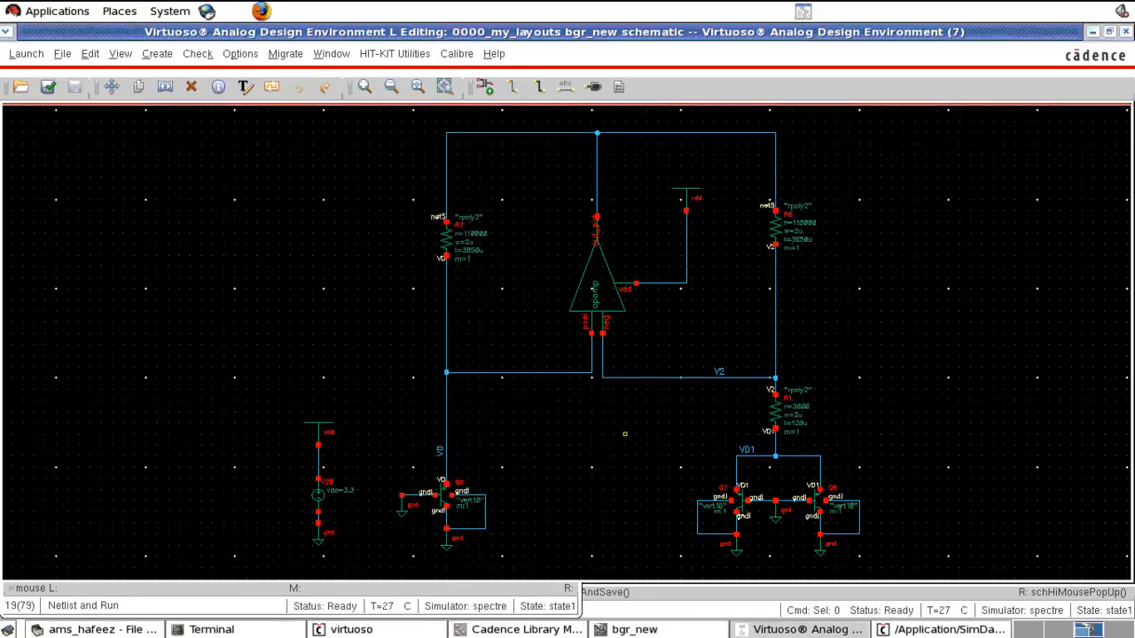
click(625, 439)
Step: Move the supply source, together with its vdd and gnd symbols, to the right of the paired bipolar transistors
drag(284, 389, 371, 574)
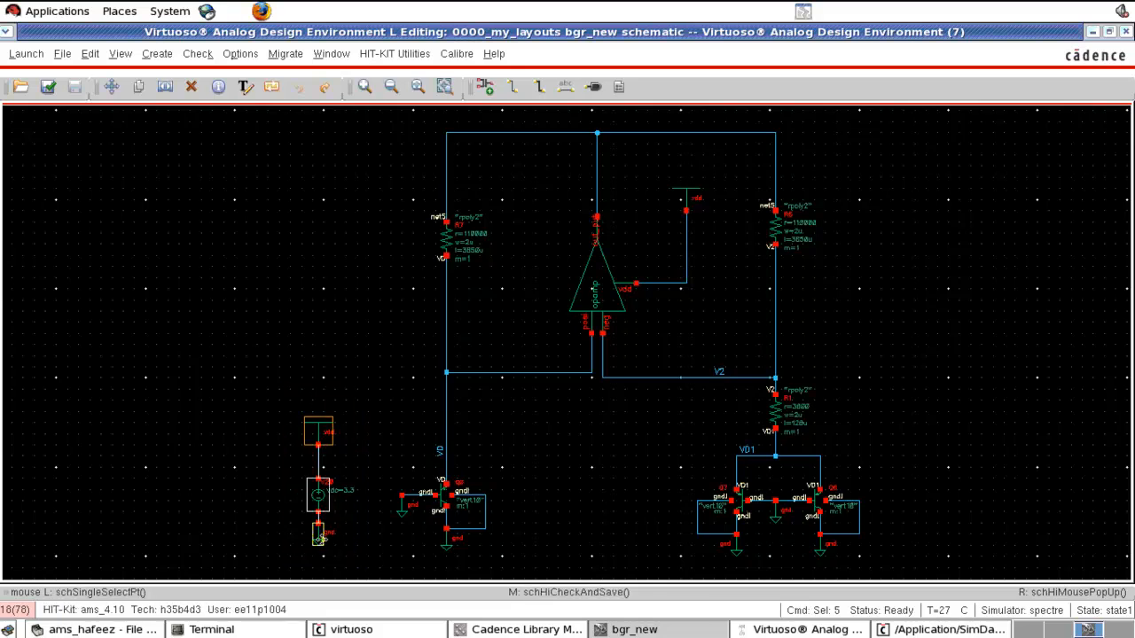
key(c)
click(323, 544)
key(s)
click(322, 539)
click(943, 550)
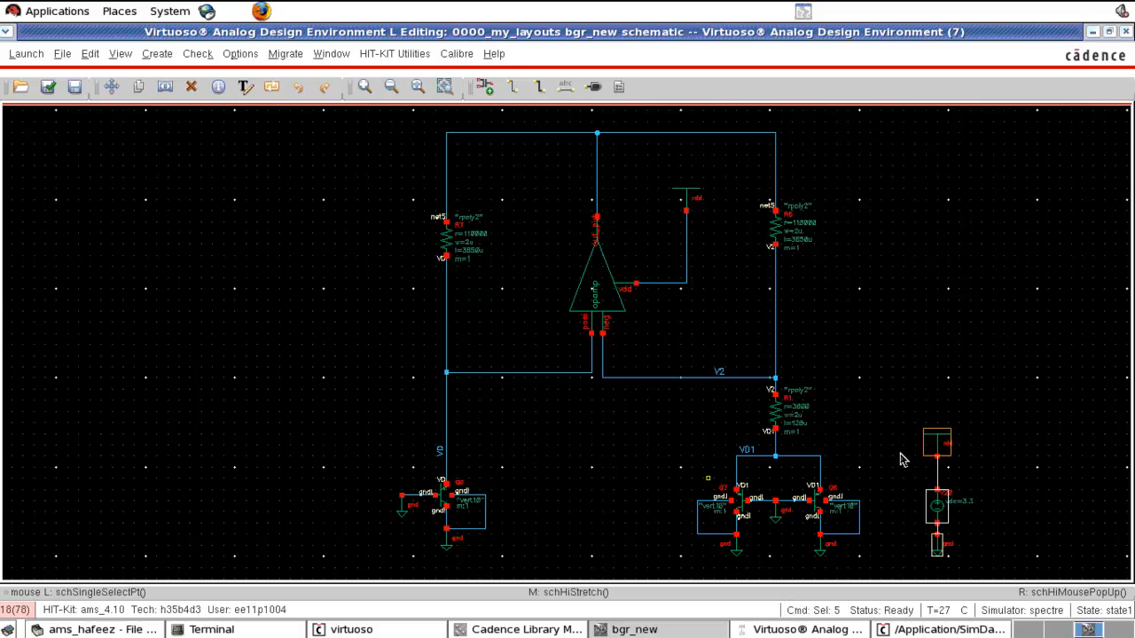
Step: Change the supply source's cell to vpulse and clear its DC voltage
click(938, 509)
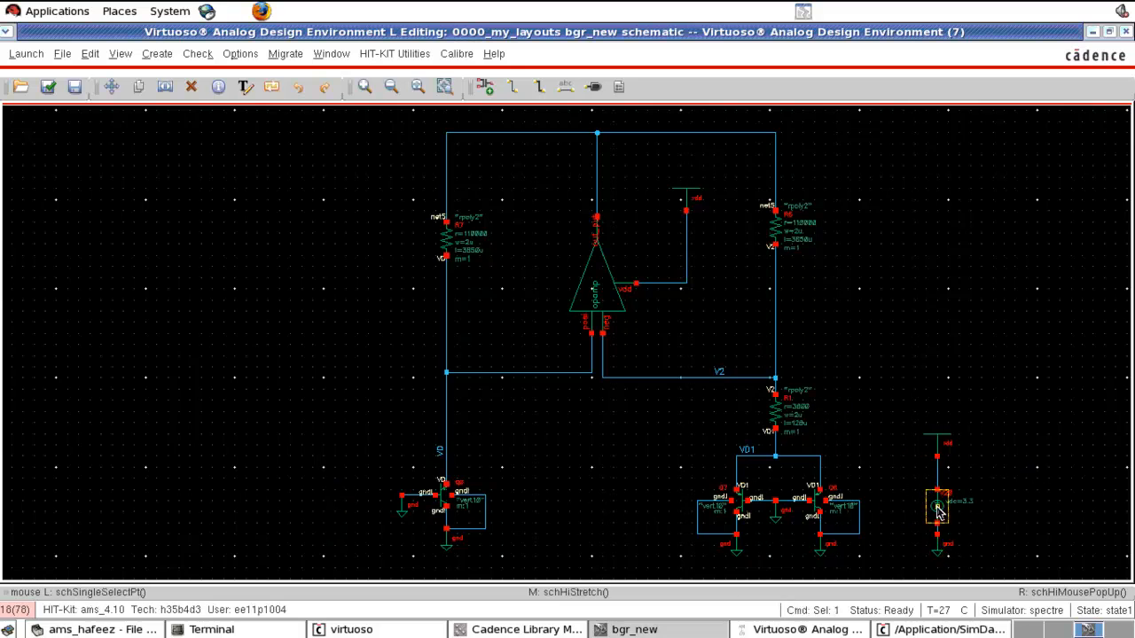
key(q)
drag(368, 188, 336, 201)
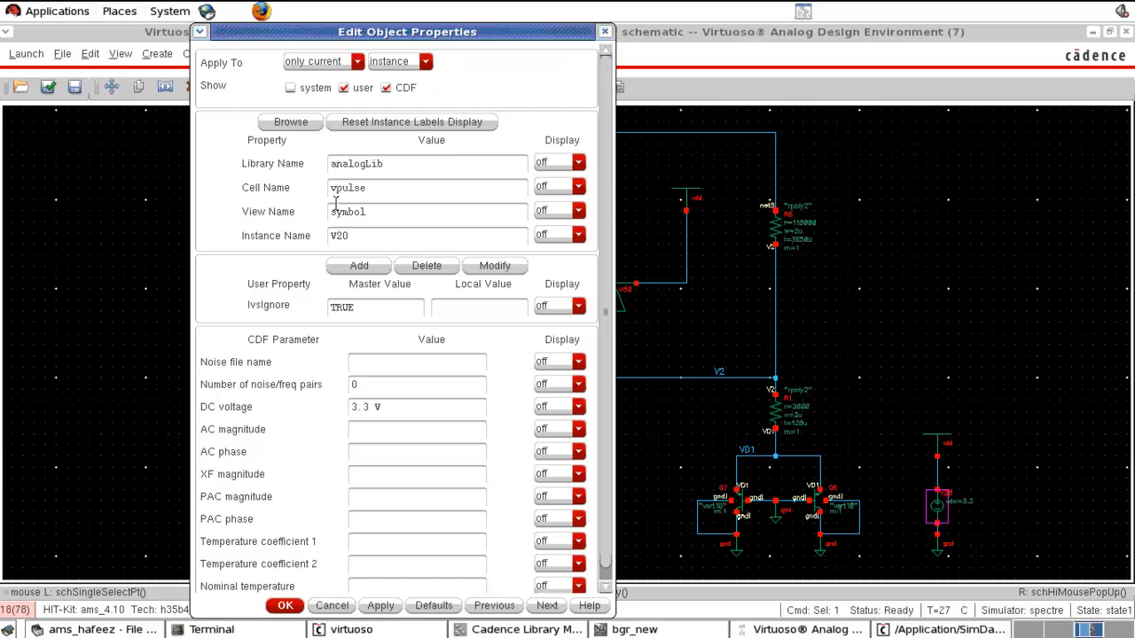
drag(424, 431, 350, 430)
key(BackSpace)
Step: Set the pulse source's Voltage 1 to 0 V, Voltage 2 to 3.3 V and rise time to 100u s
scroll(385, 548, down, 5)
drag(387, 392, 302, 391)
text(3.3 V)
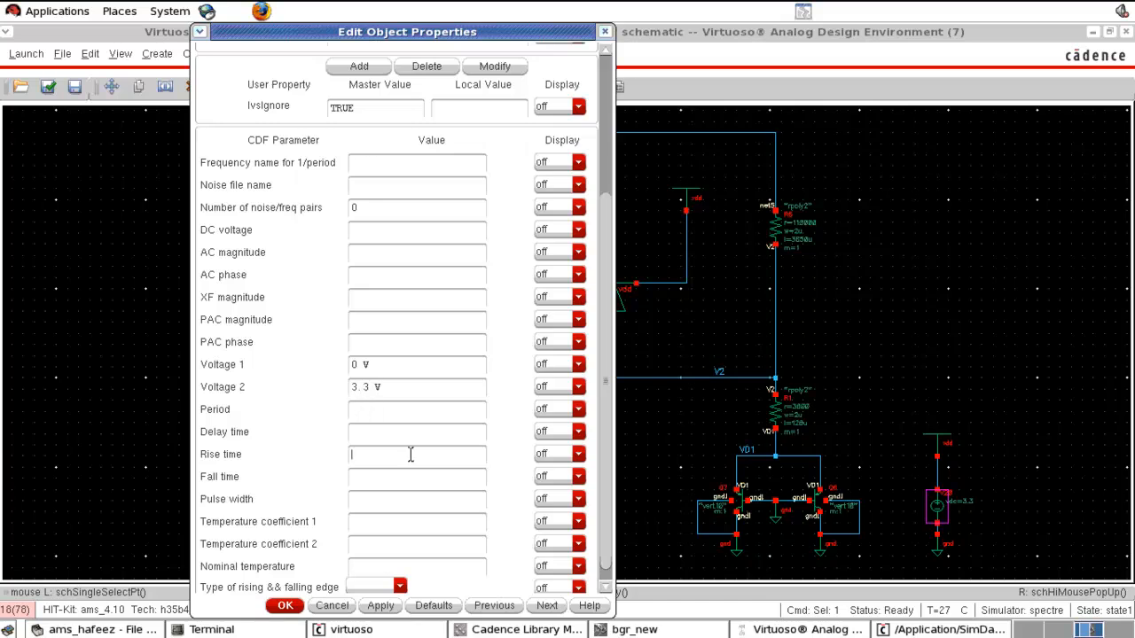
text(1 s)
click(284, 605)
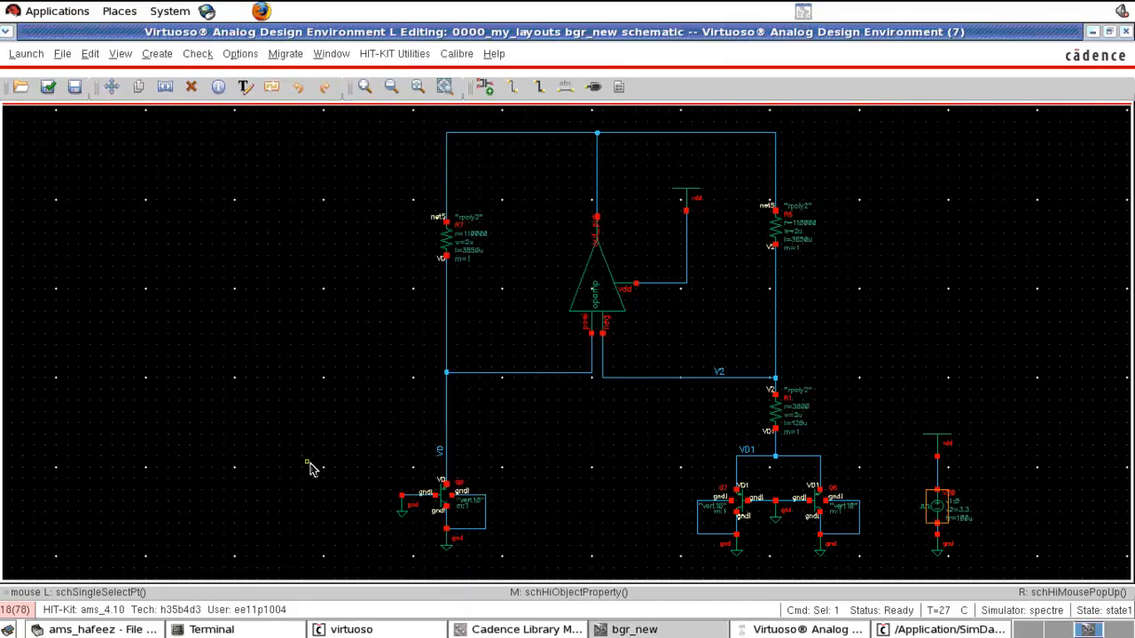
Step: Disable plotting of net5 and select the vdd! net at the pulse source for plotting instead
click(754, 630)
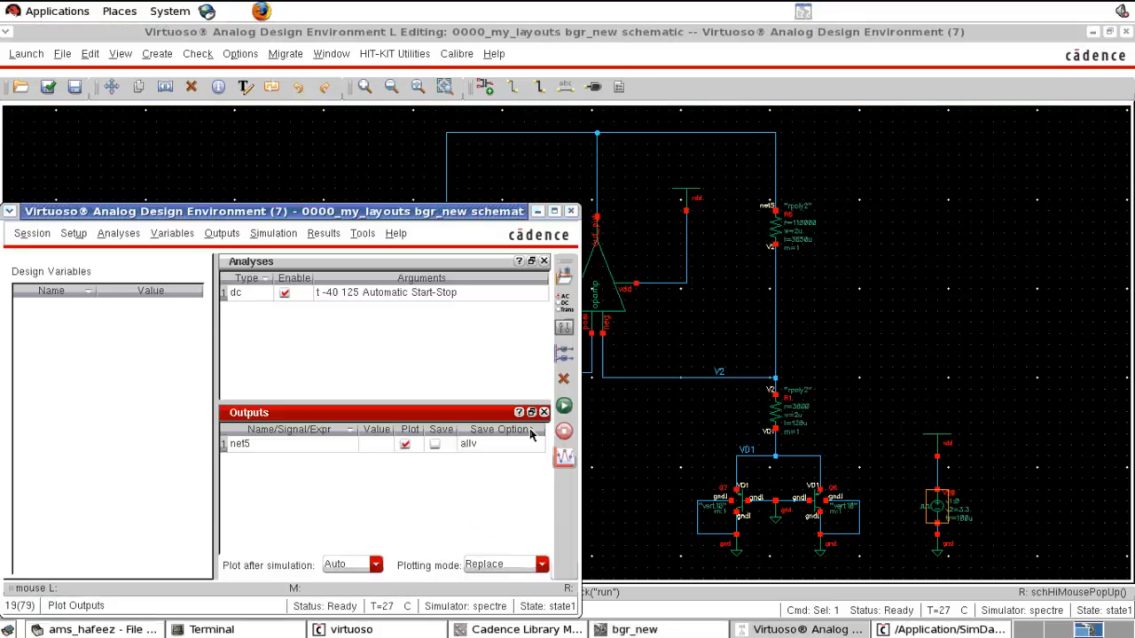
click(406, 446)
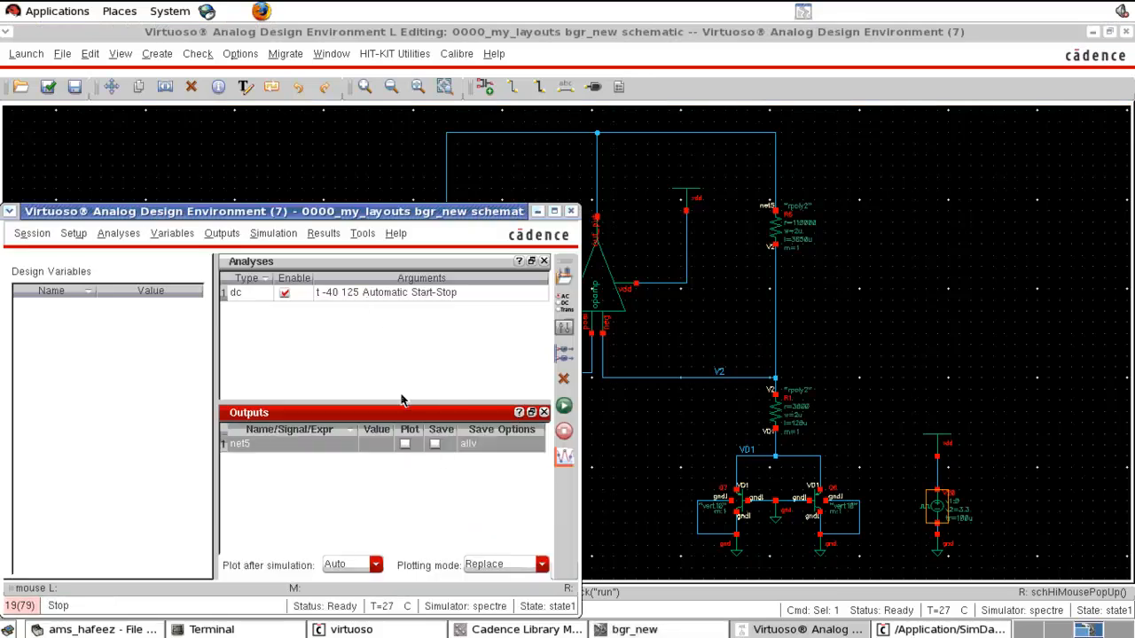
click(223, 234)
click(267, 235)
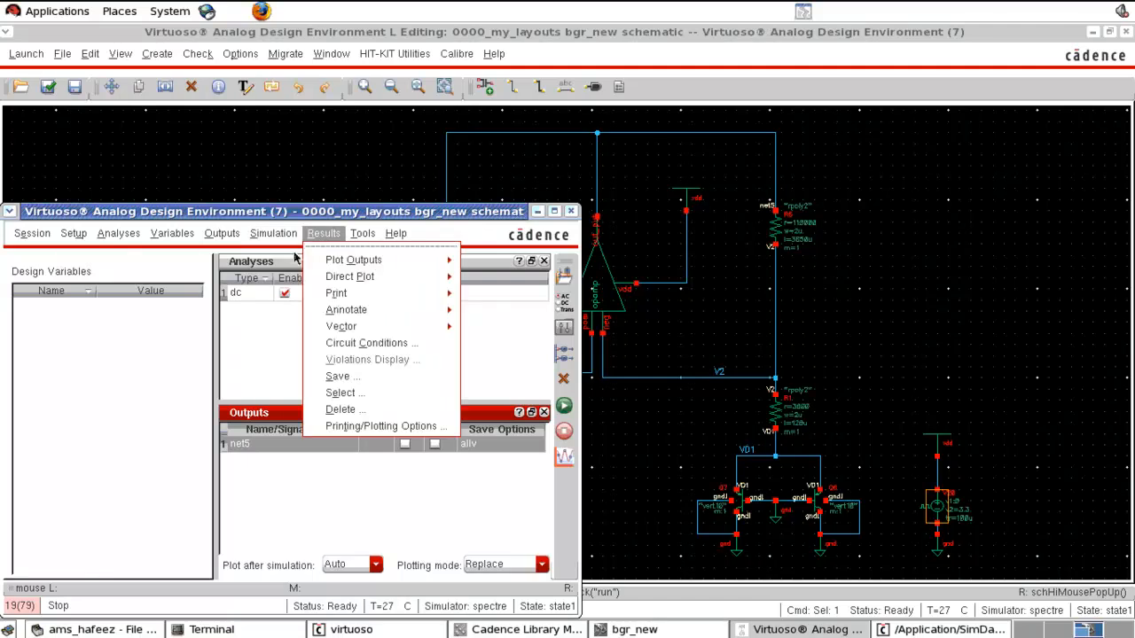
mouse_move(233, 235)
mouse_move(306, 312)
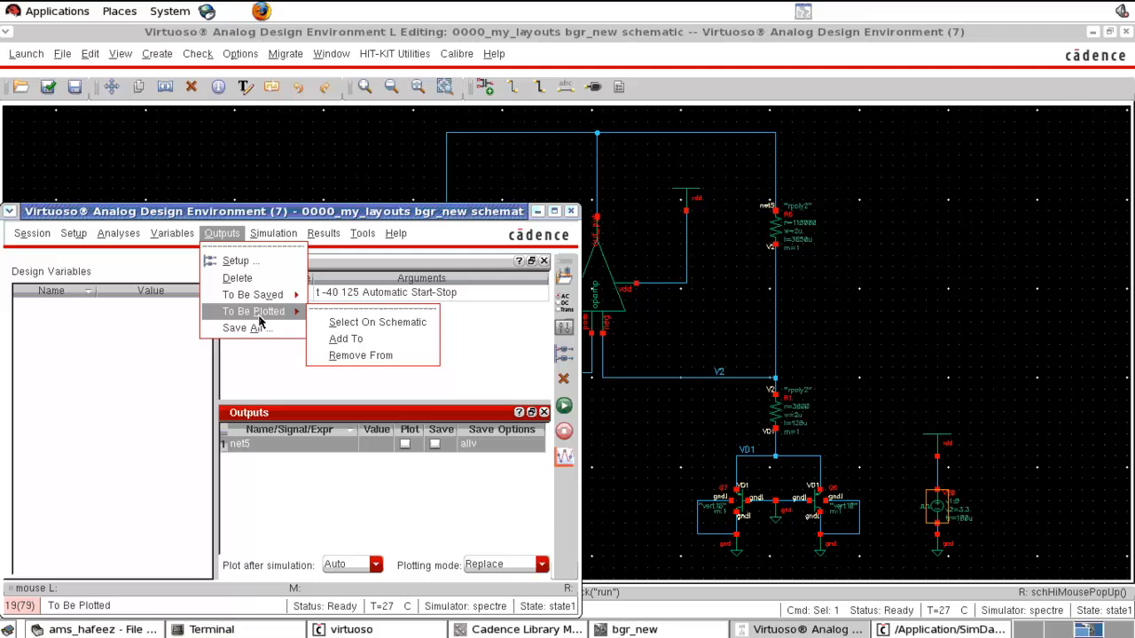
click(364, 325)
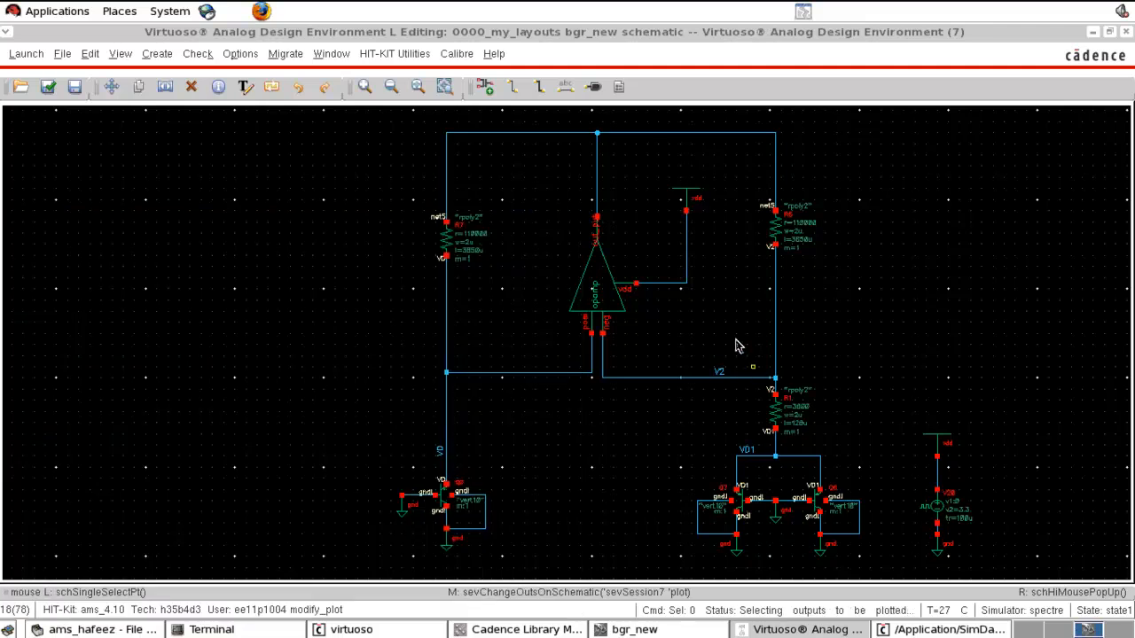
click(938, 477)
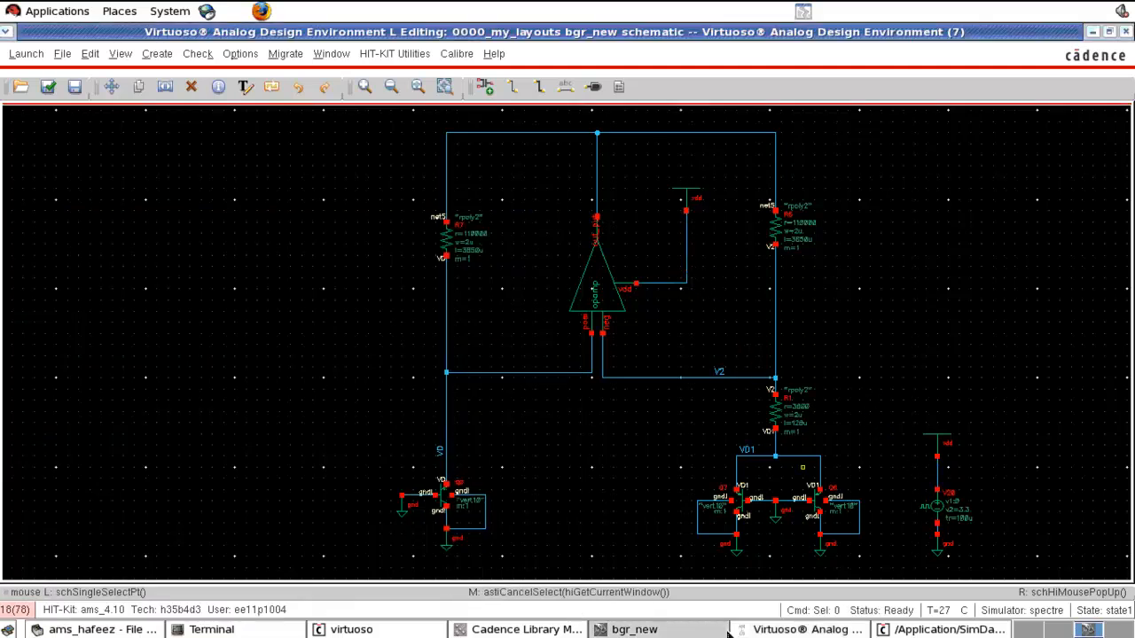
Step: Run the DC simulation with vdd! as the plotted output, closing the response after viewing it
click(775, 629)
click(564, 405)
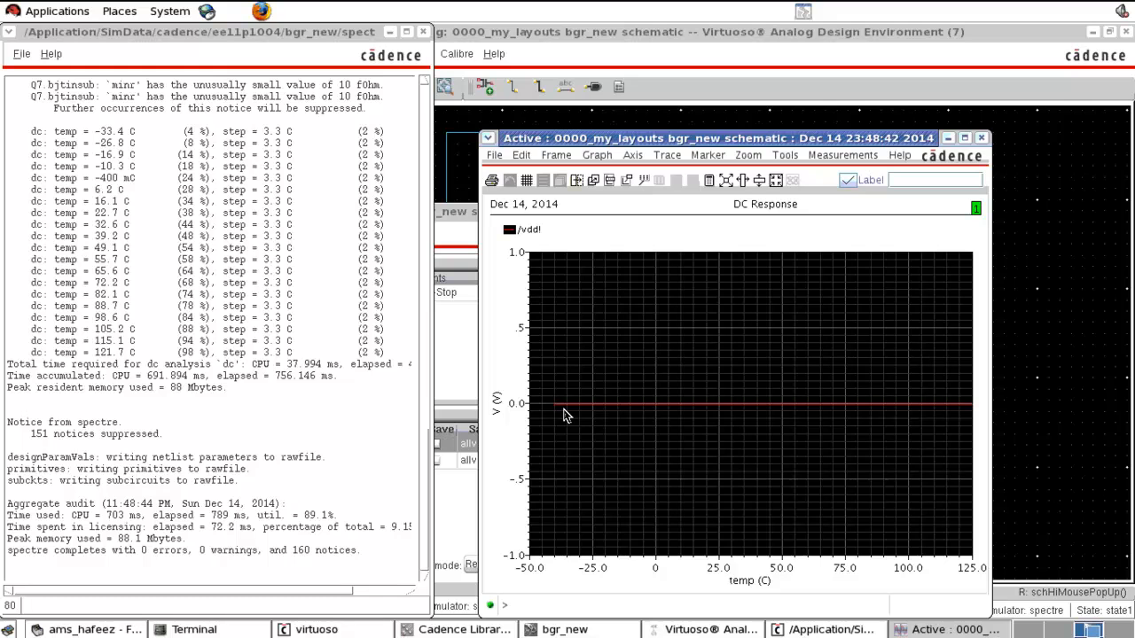
click(982, 138)
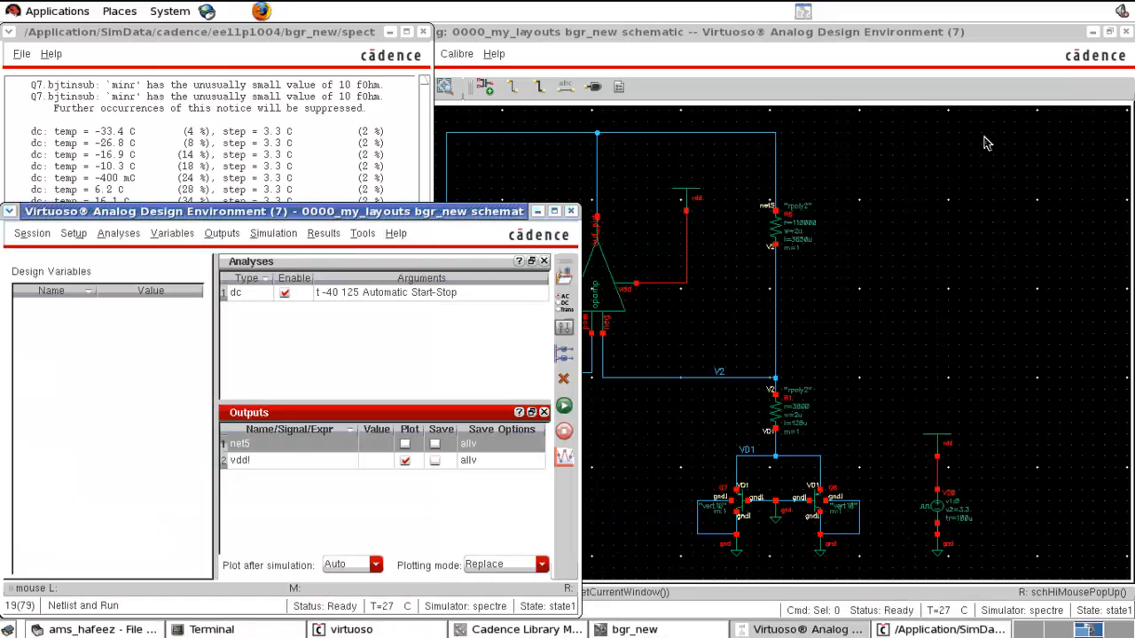
Step: Add a transient analysis with a stop time of 500u to the bgr_new simulation setup
click(976, 227)
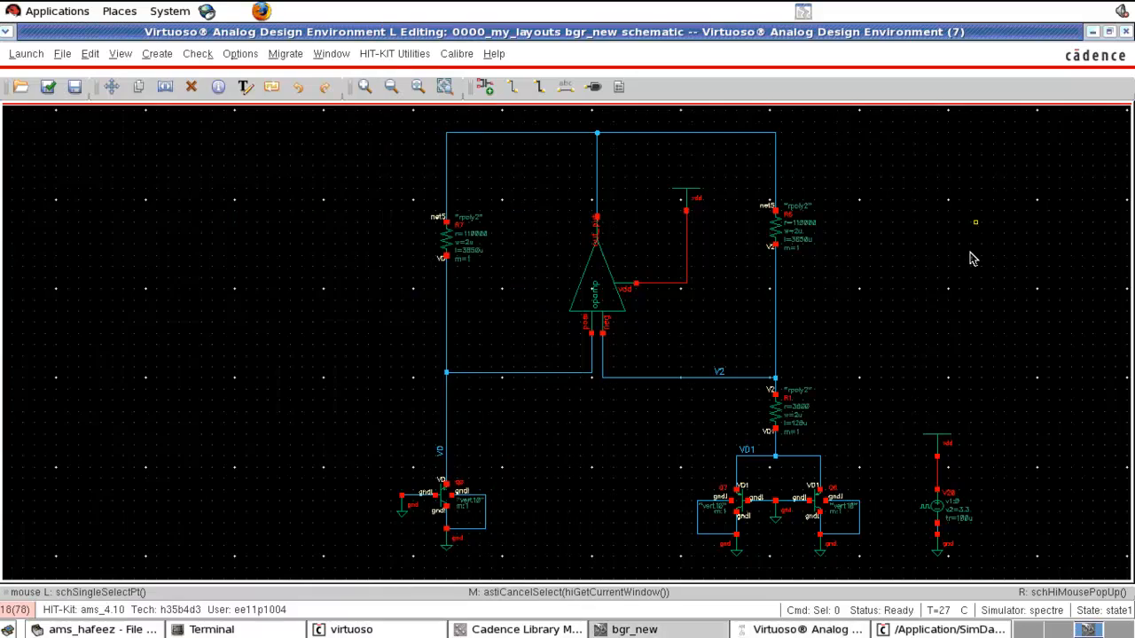
click(782, 626)
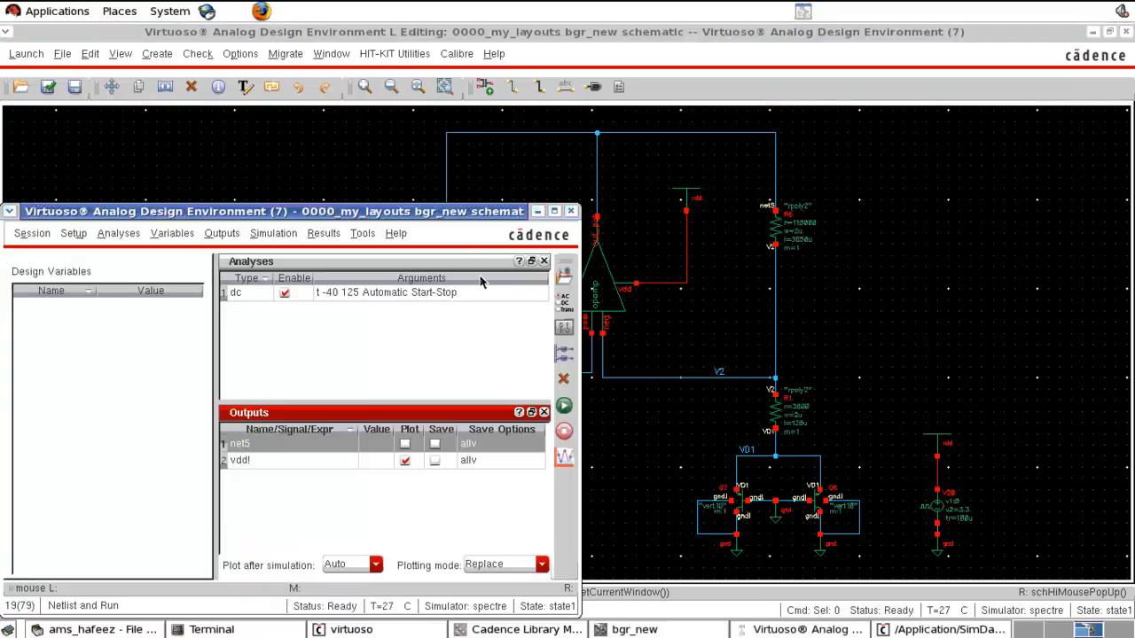
click(562, 303)
click(415, 75)
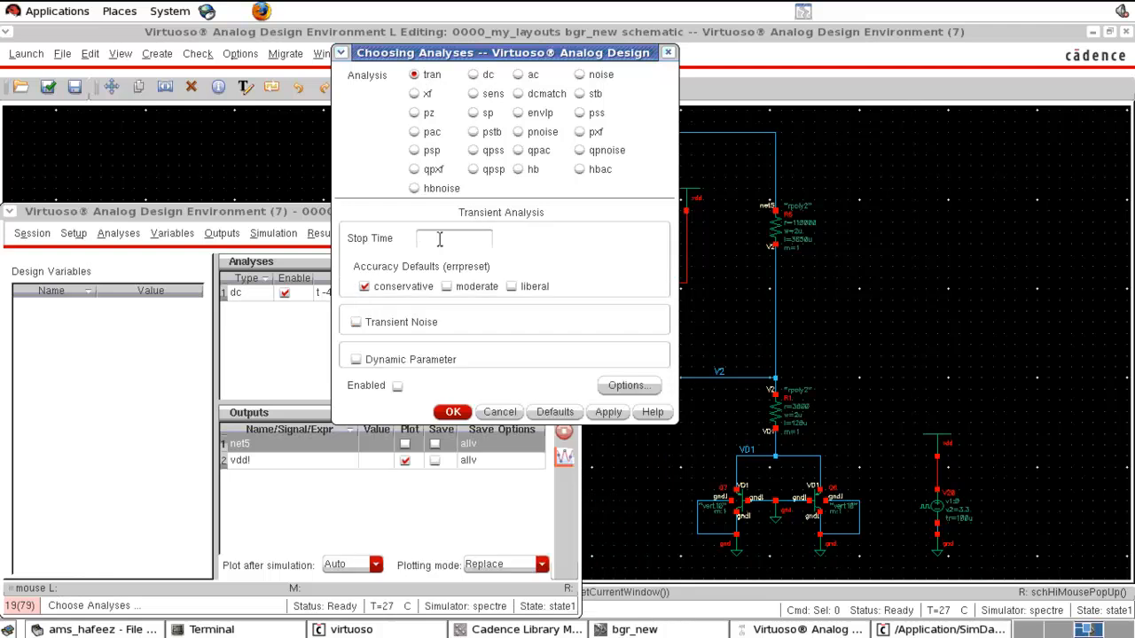
click(441, 239)
text(500u)
click(452, 411)
Step: Disable the DC analysis and run the transient simulation, closing the vdd! response plot after viewing it
click(285, 294)
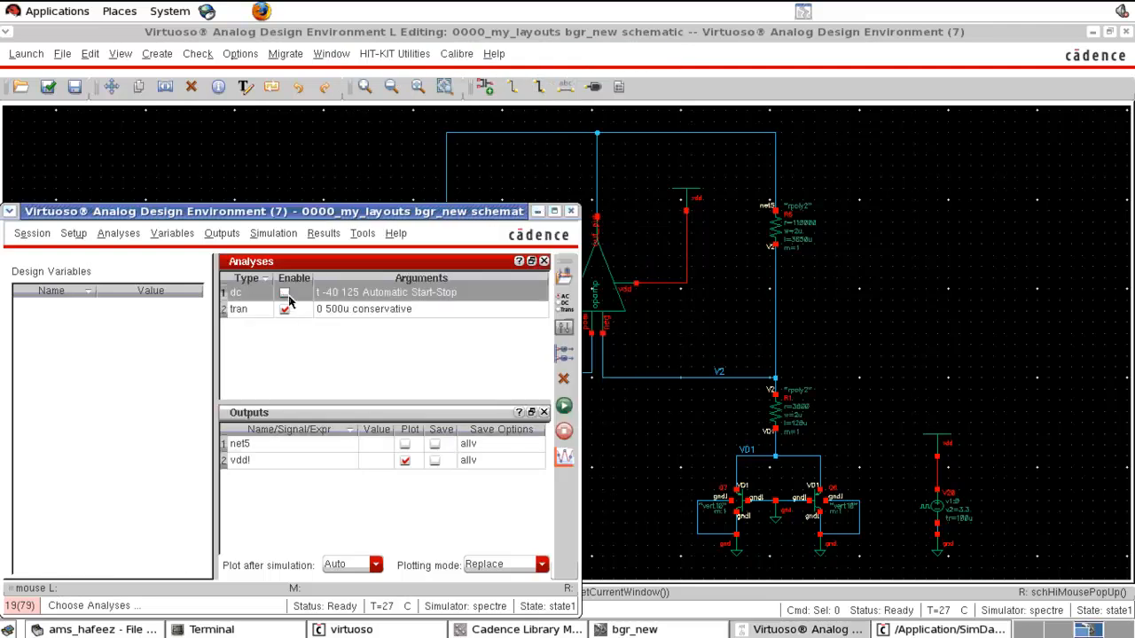
click(562, 407)
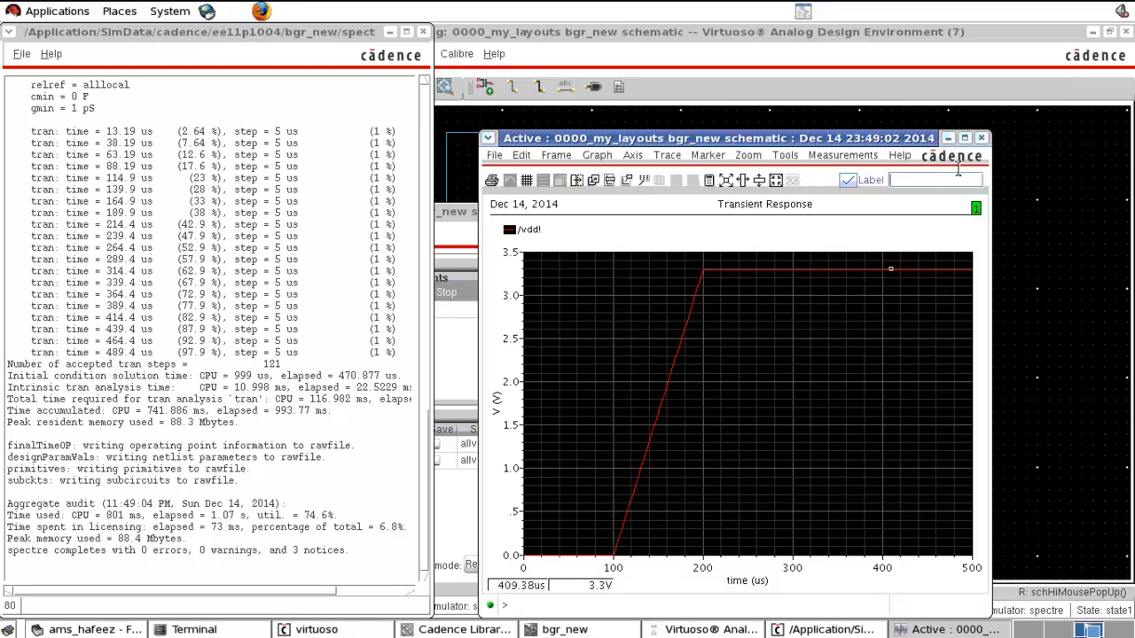
click(981, 137)
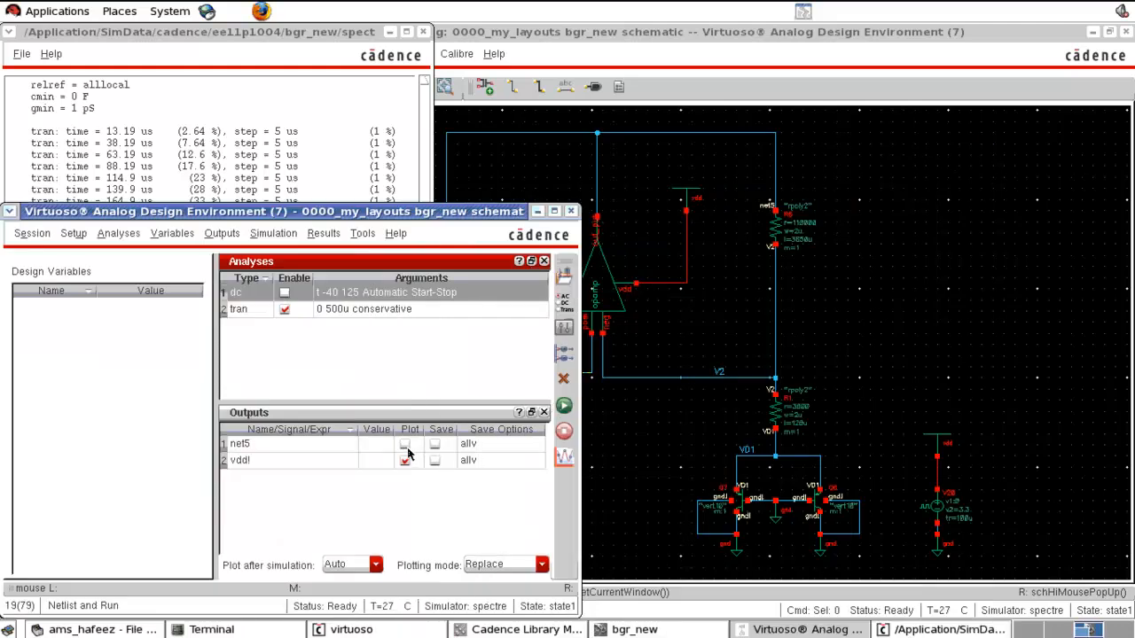
Step: Plot net5 instead of vdd!, rerun the transient simulation, and close the response after viewing it
click(405, 443)
click(404, 460)
click(564, 405)
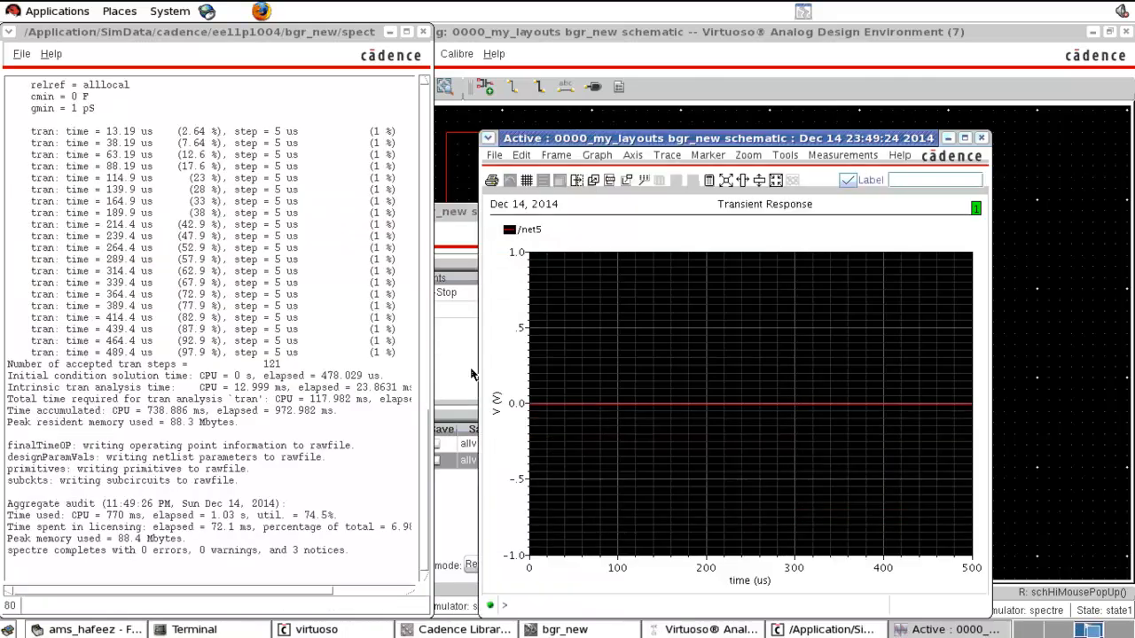
click(743, 406)
click(981, 139)
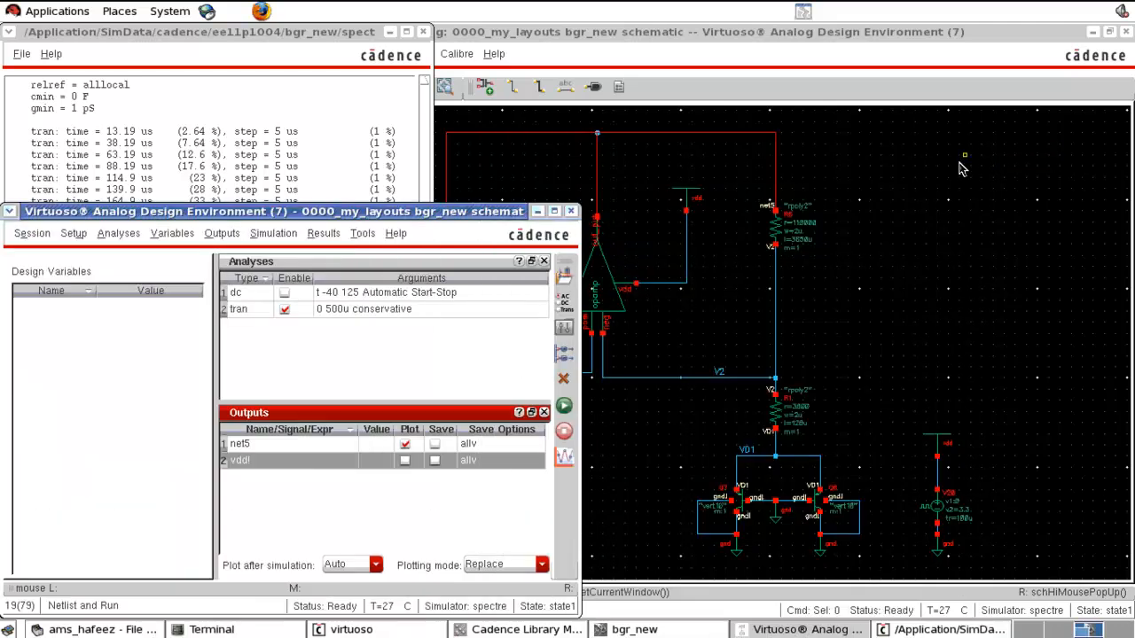
Step: Select the pmos4 symbol from the PRIMLIB library as the instance to add to the bgr_new schematic
click(962, 159)
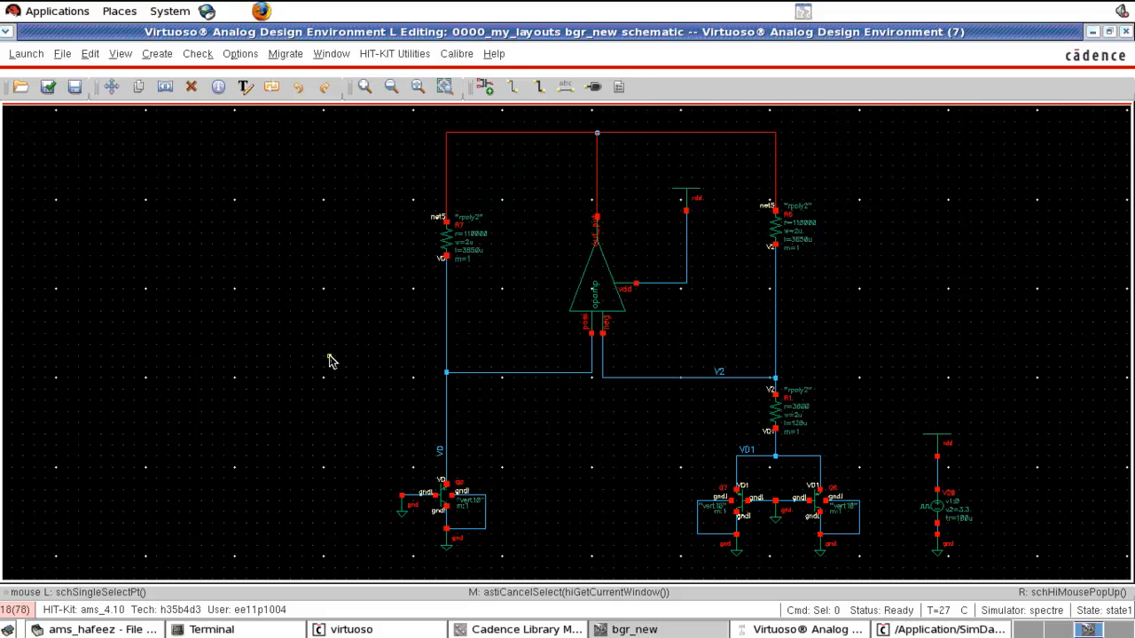
key(i)
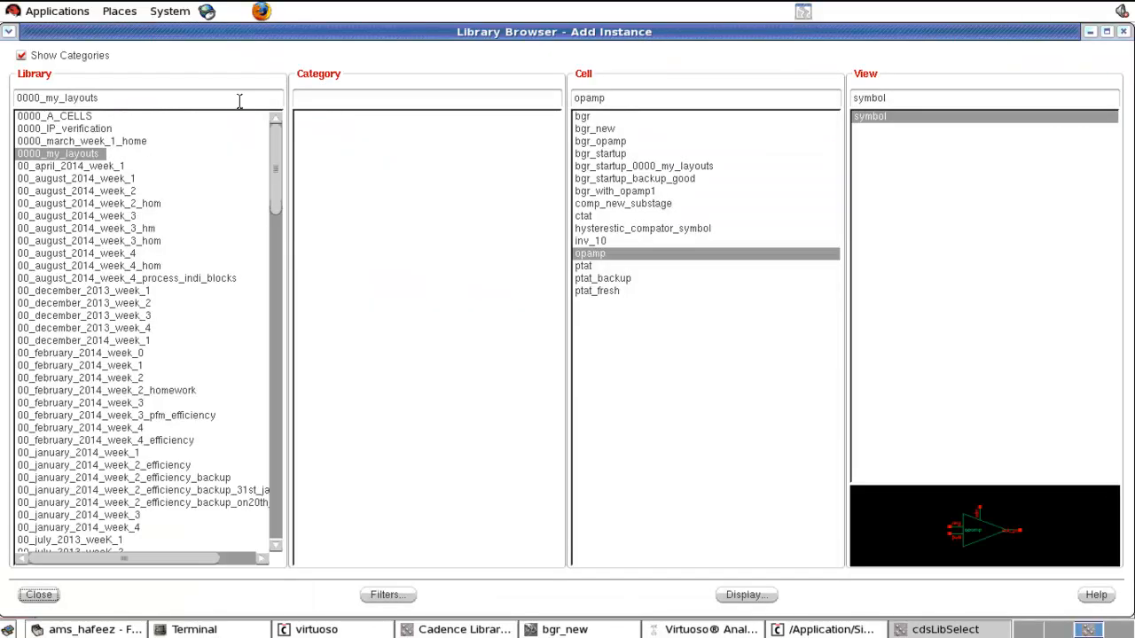
drag(228, 97, 9, 71)
text(PRIM)
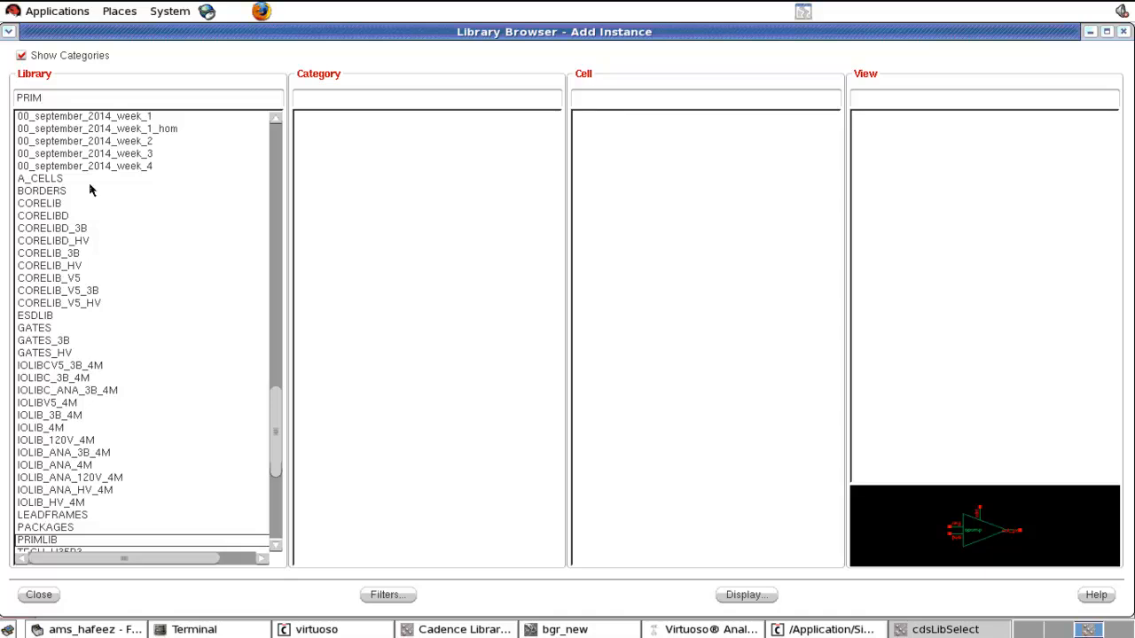
click(81, 539)
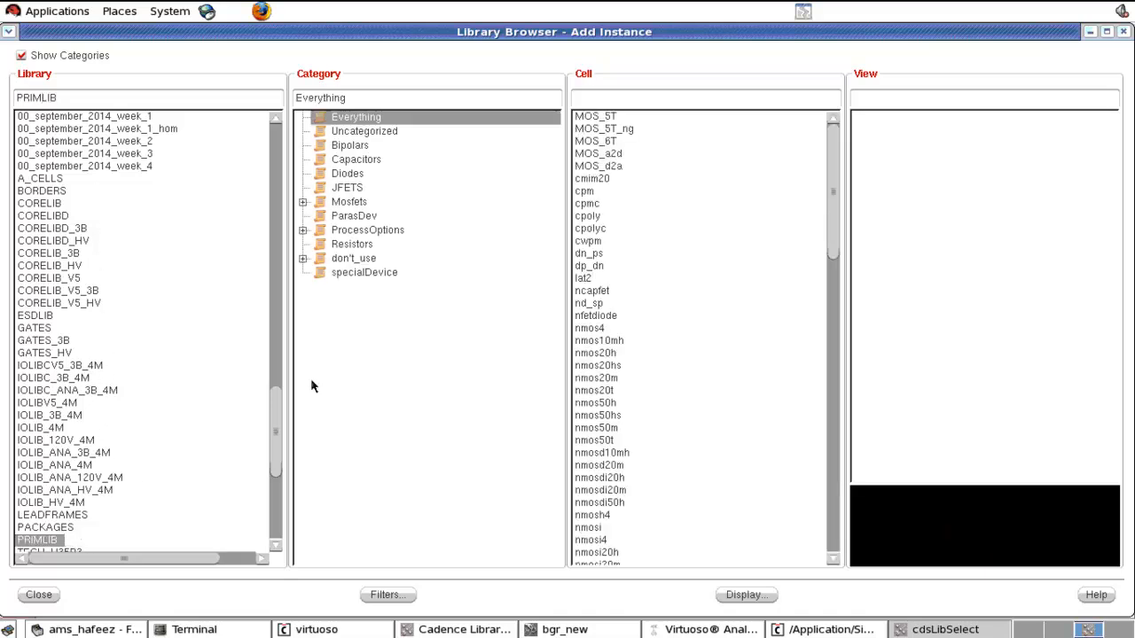
click(608, 99)
text(pmos4)
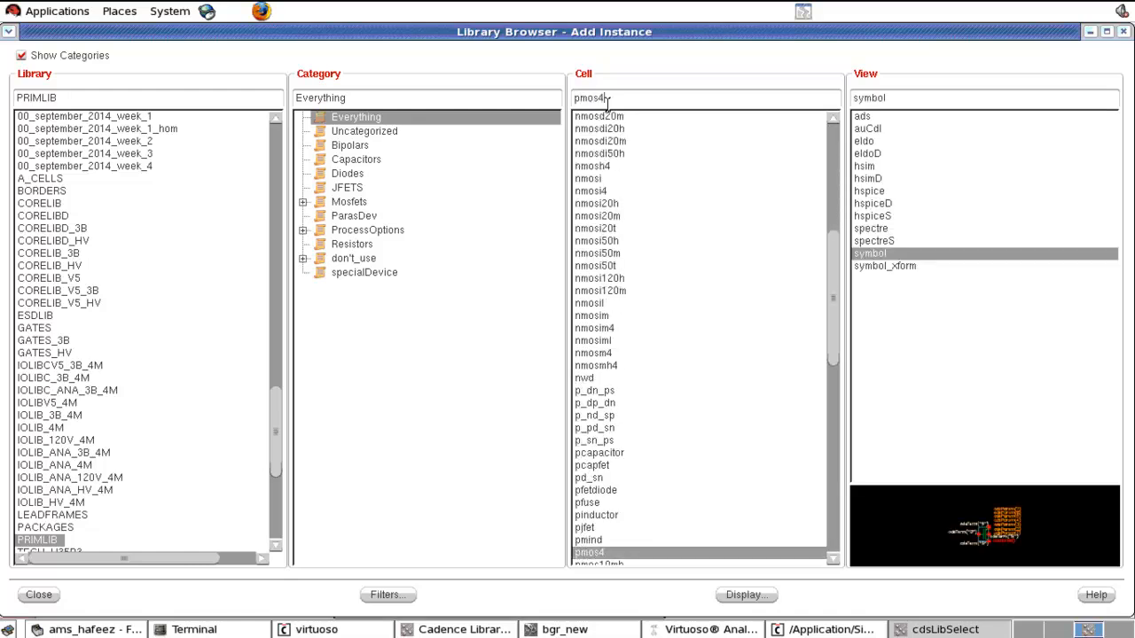
click(38, 595)
Step: Set the pmos4 width to 2u and length to 0.5u, and place it beside the resistor above the VD node
drag(499, 262, 466, 265)
text(2u M)
click(541, 284)
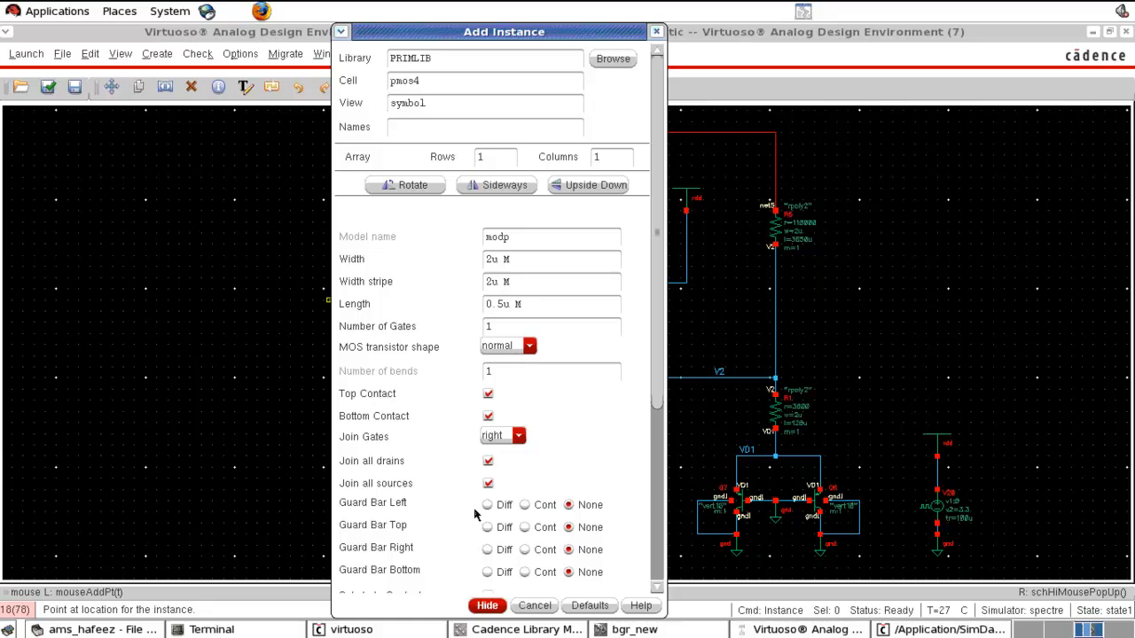
click(486, 606)
click(304, 269)
key(Escape)
Step: Wire the new PMOS drain to the VD net and tie its bulk to its source
key(w)
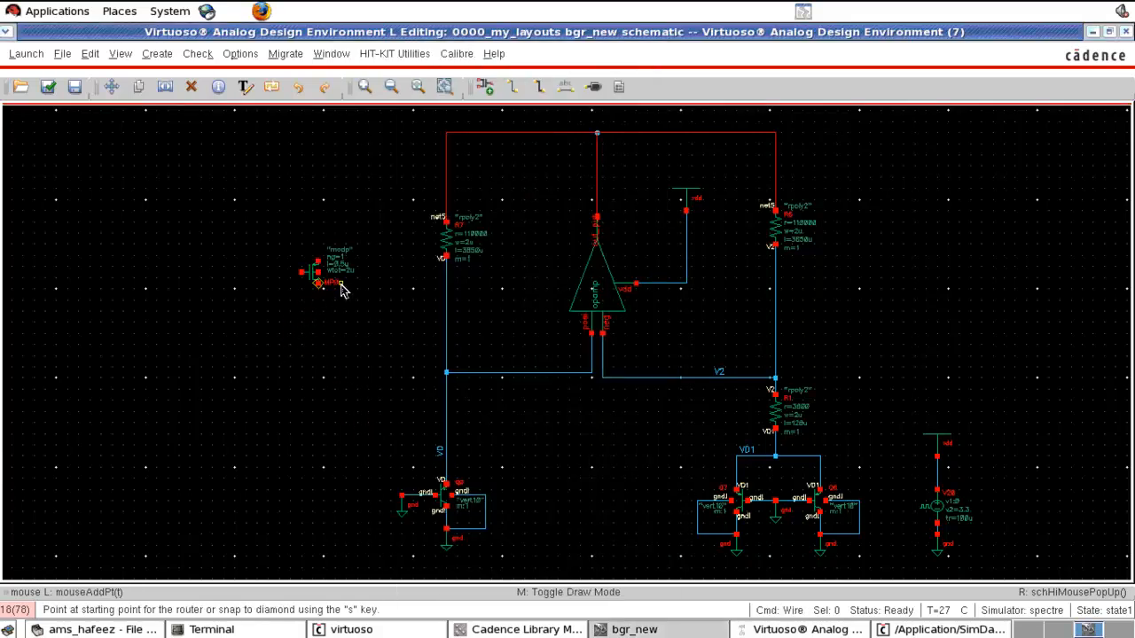
click(318, 283)
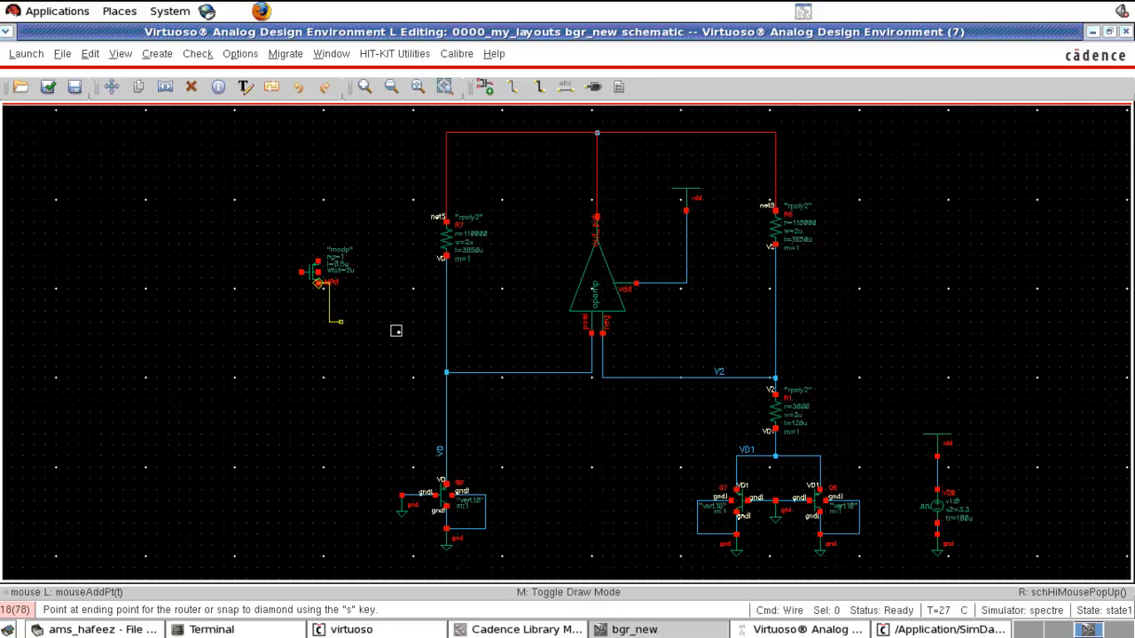
click(445, 355)
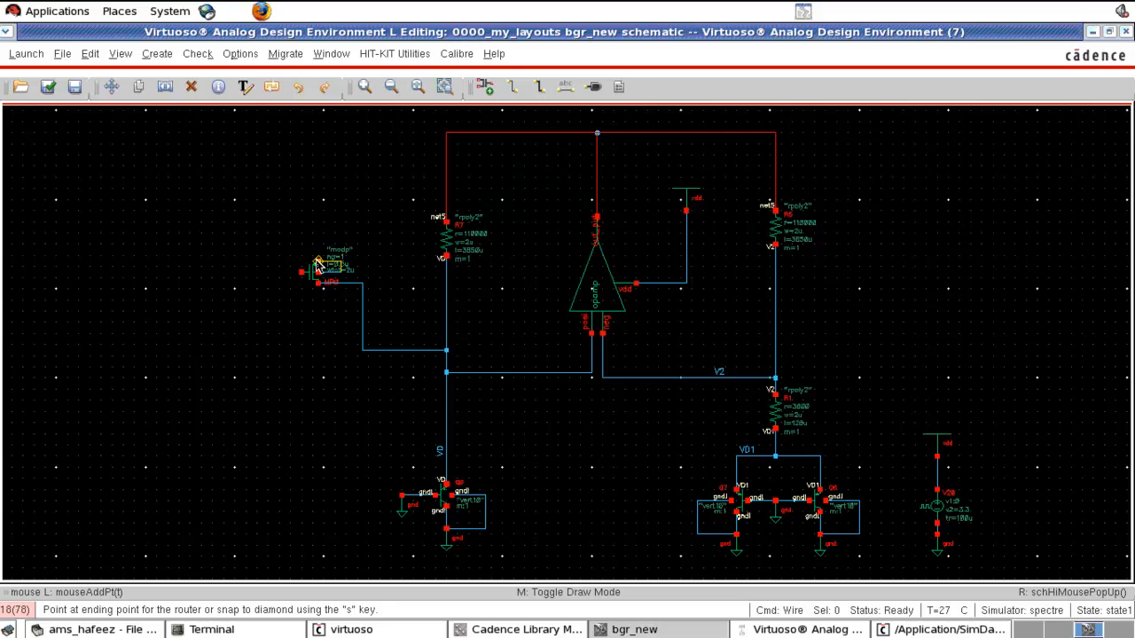
click(321, 265)
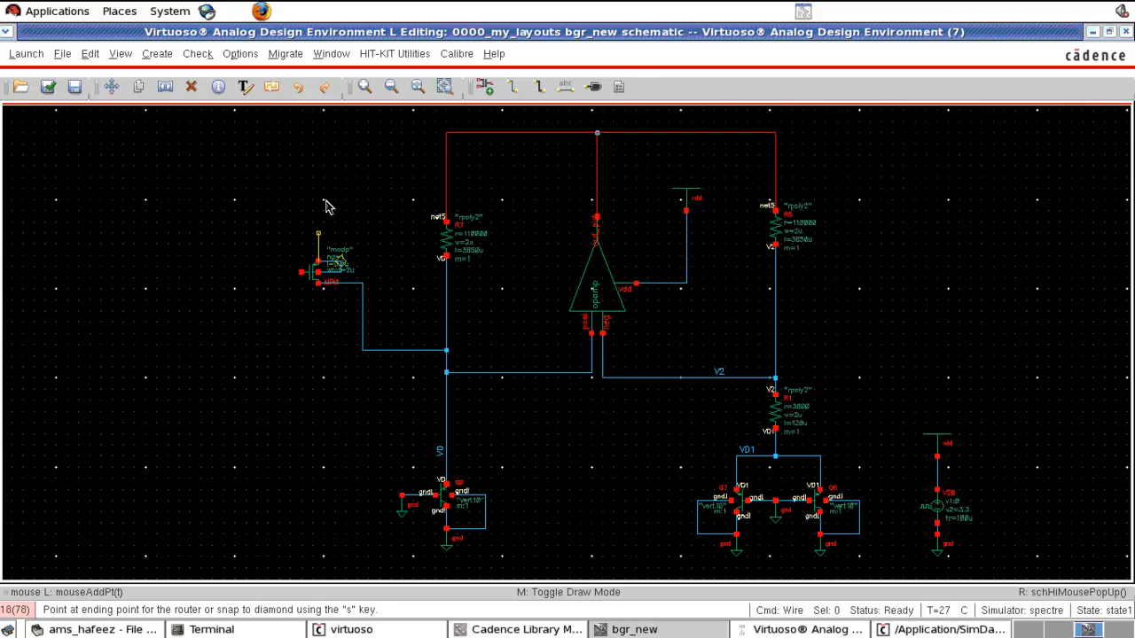
Step: Run the PMOS source wire up to a copied vdd symbol, deleting the horizontal segment that joins it to the op-amp output net
click(447, 134)
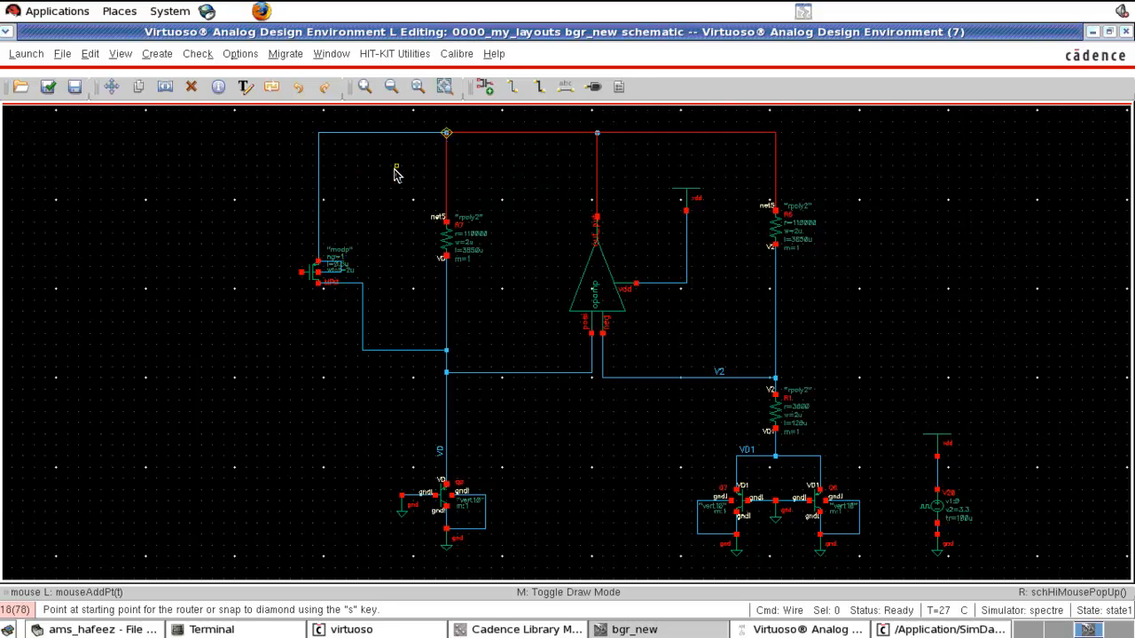
key(Escape)
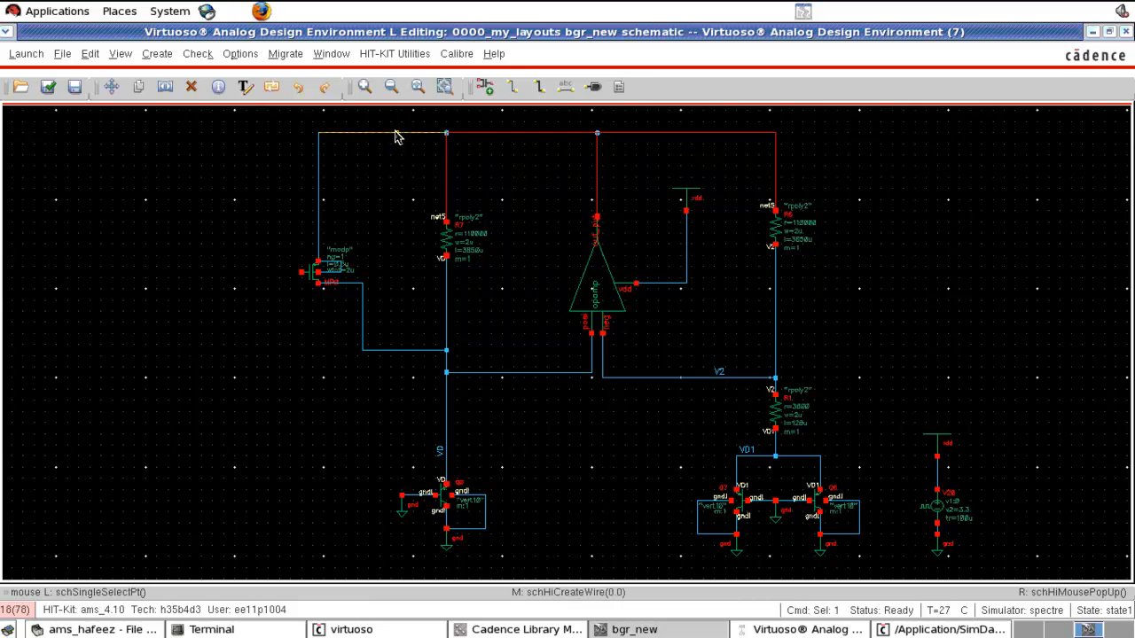
key(Delete)
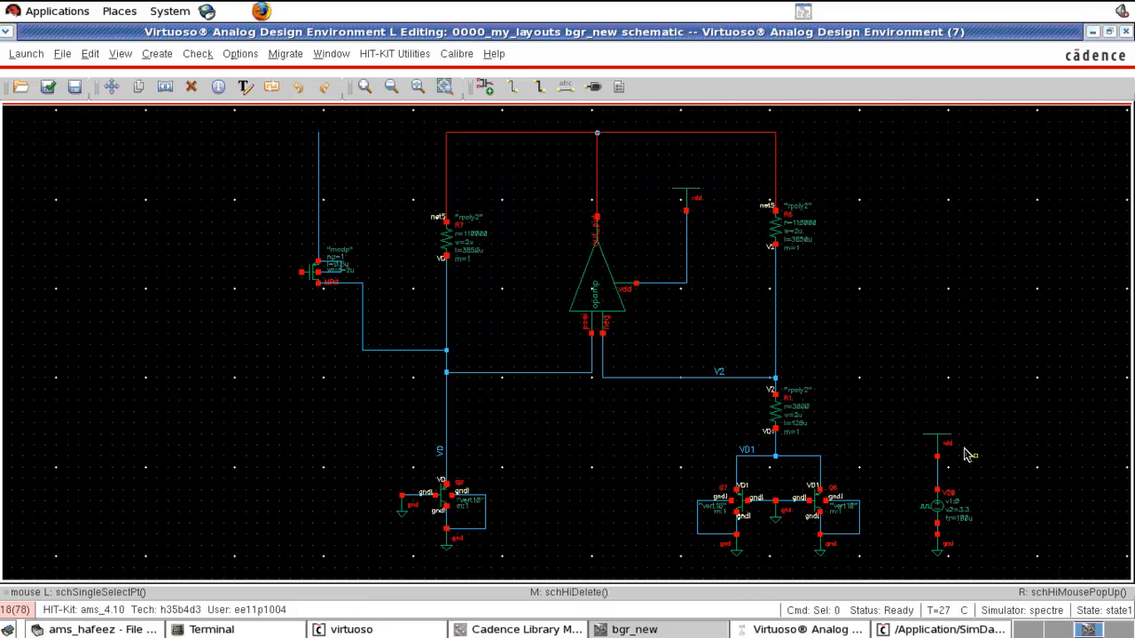
key(c)
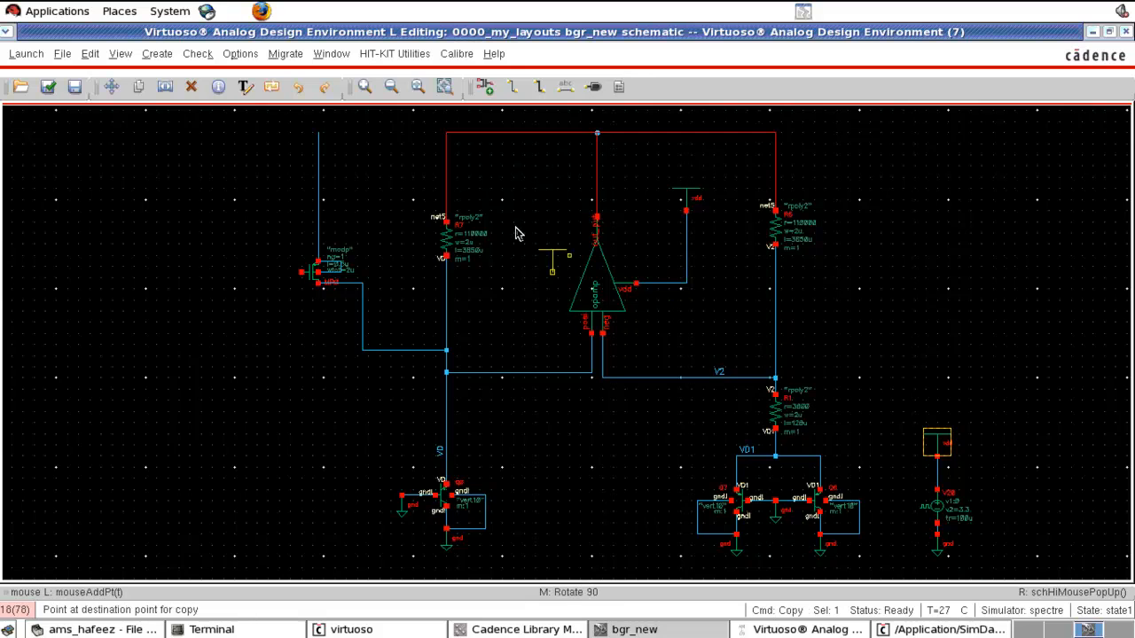
click(337, 120)
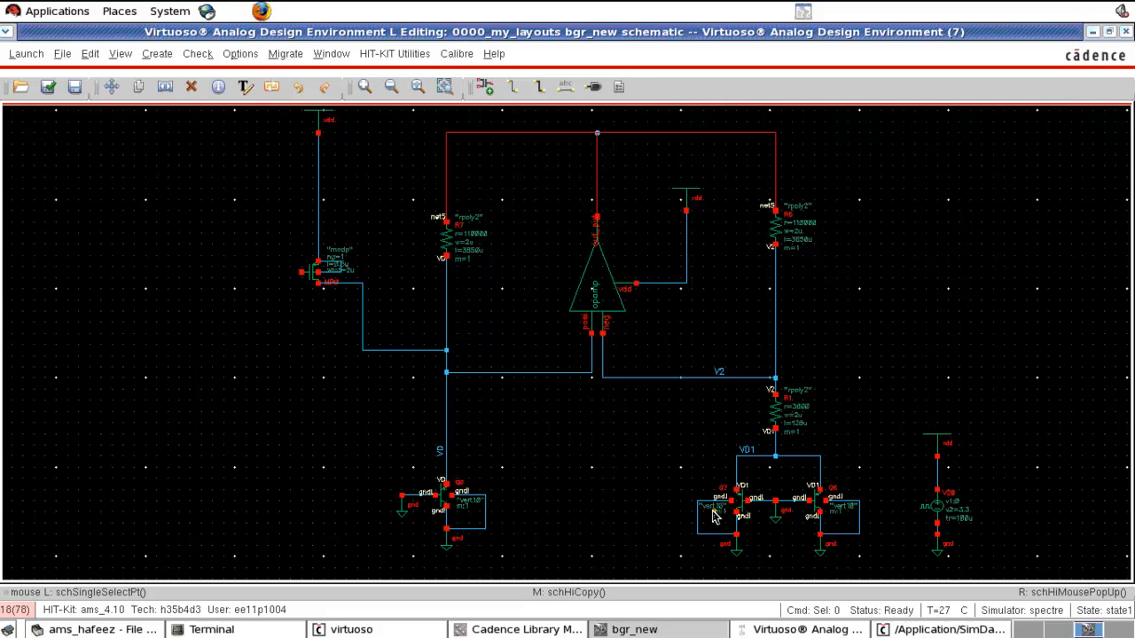
Step: Place a horizontally mirrored nmos4 from PRIMLIB below and to the left of the new PMOS
key(i)
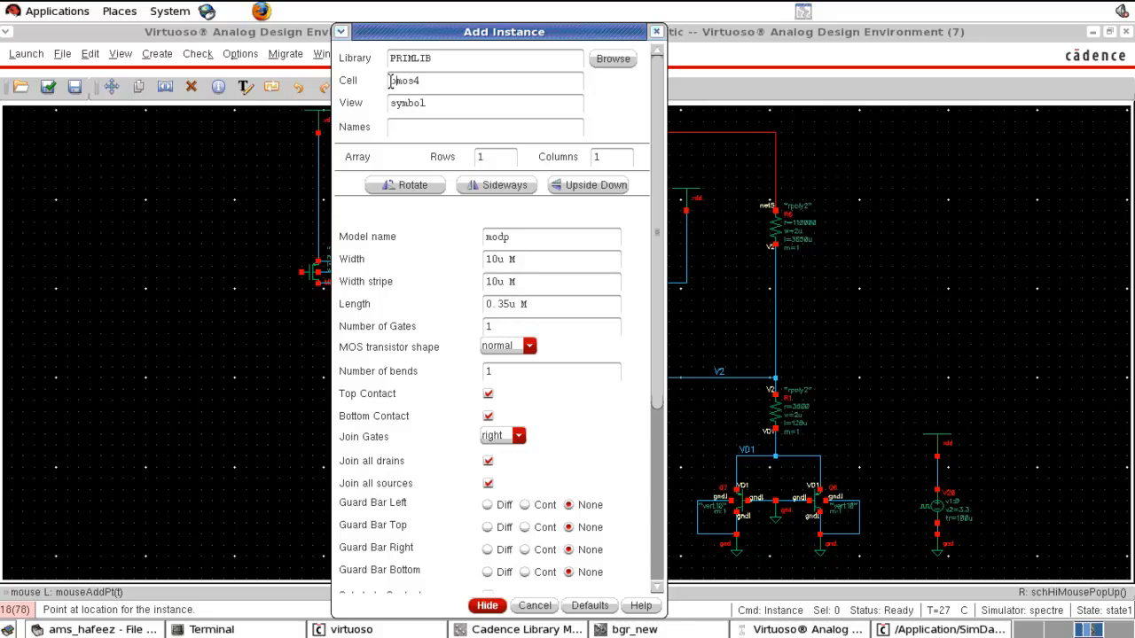
text(n)
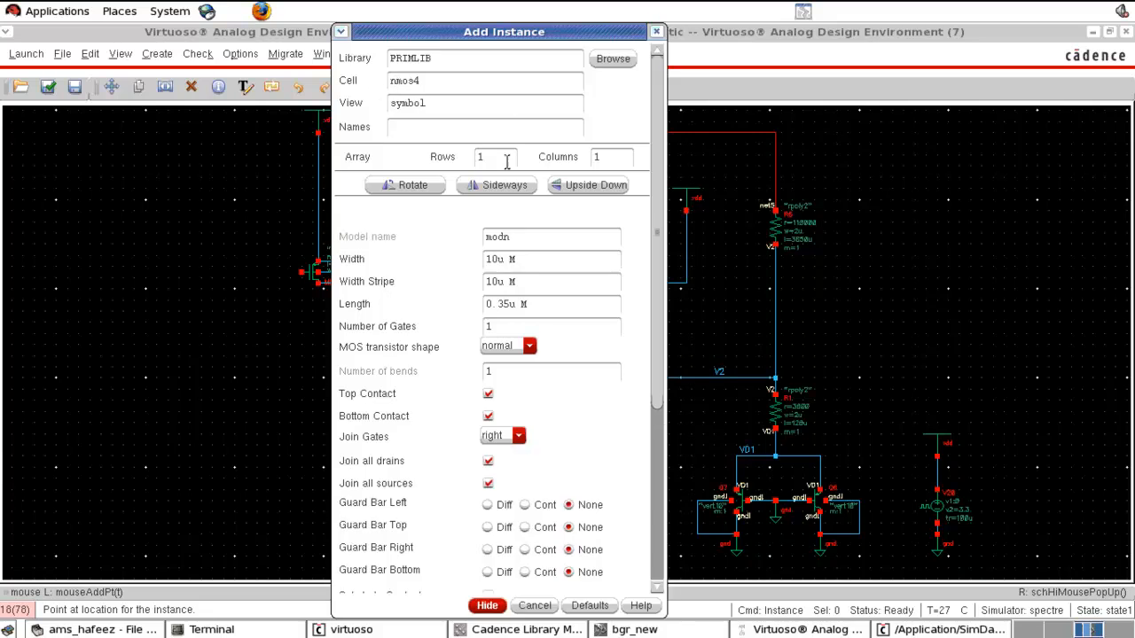
click(489, 605)
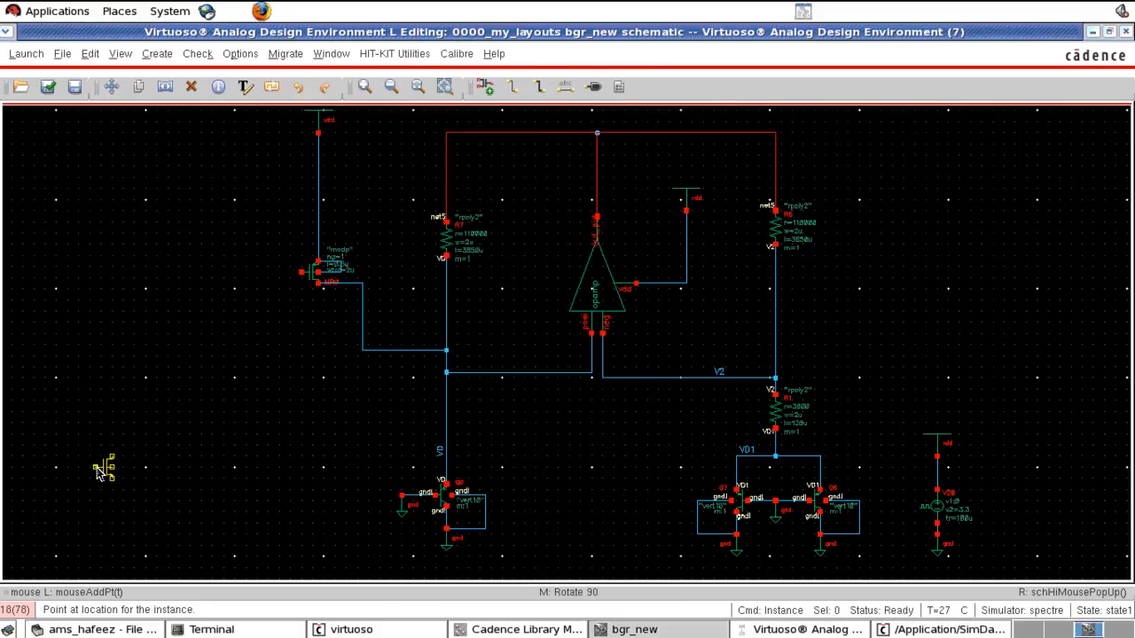
key(F3)
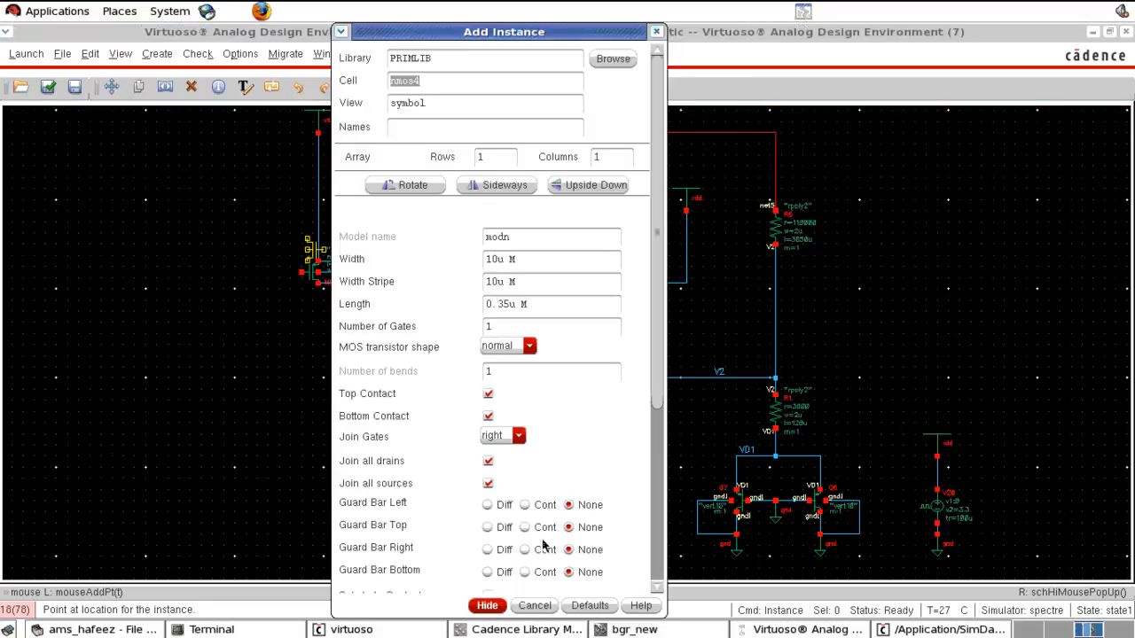
click(487, 605)
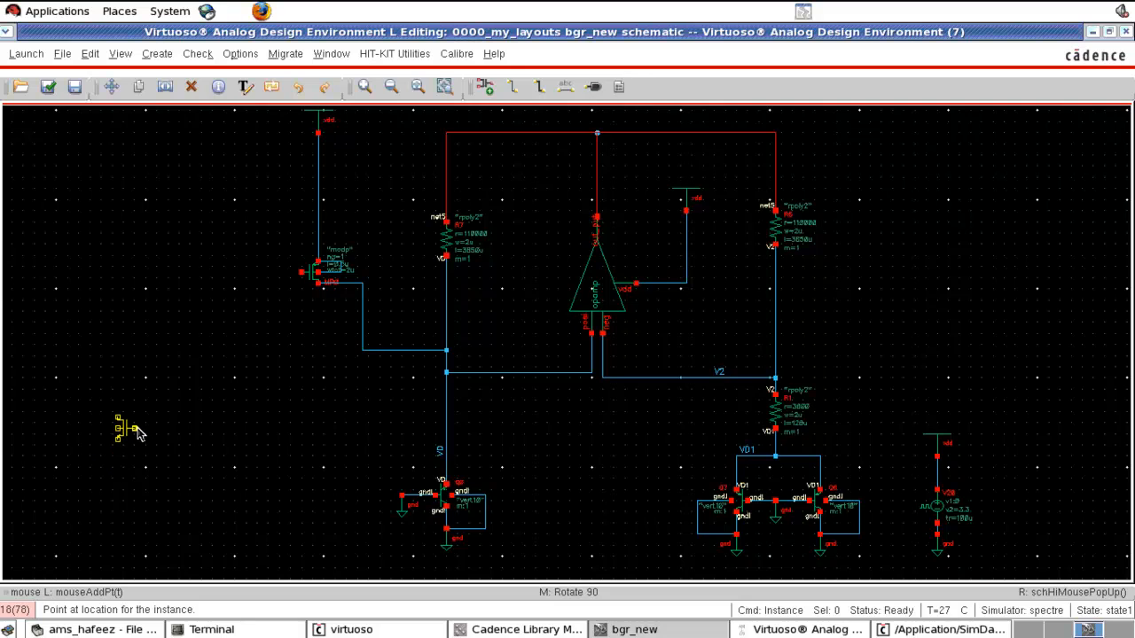
click(140, 412)
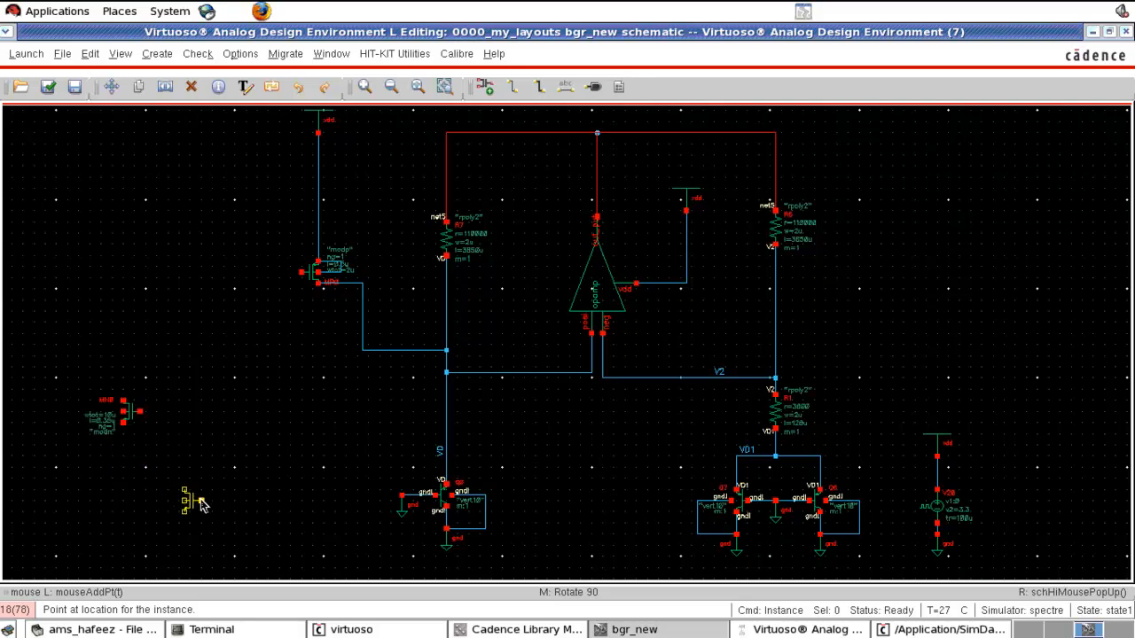
key(Escape)
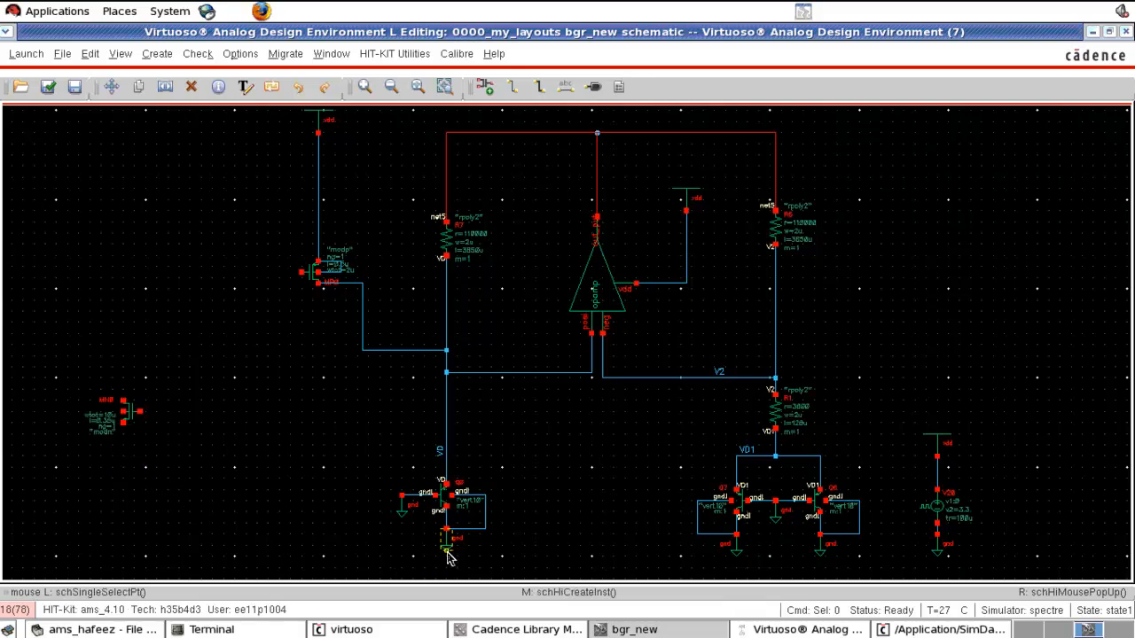
Step: Copy a gnd symbol below the new NMOS and wire the transistor's source and bulk to it
key(c)
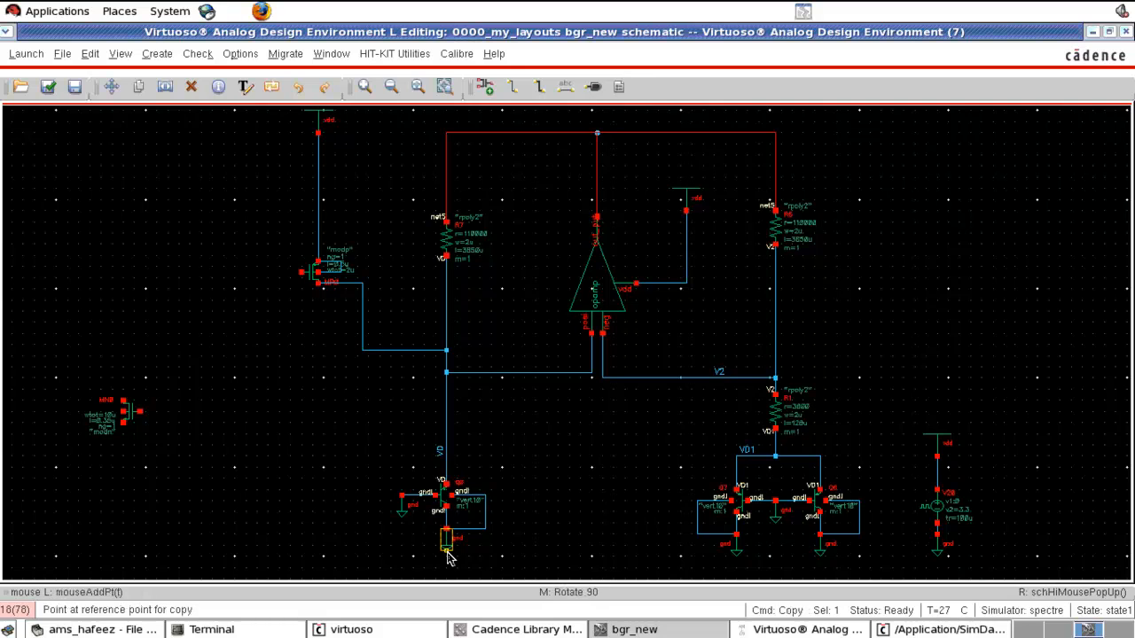
click(123, 444)
drag(123, 443, 117, 481)
click(230, 480)
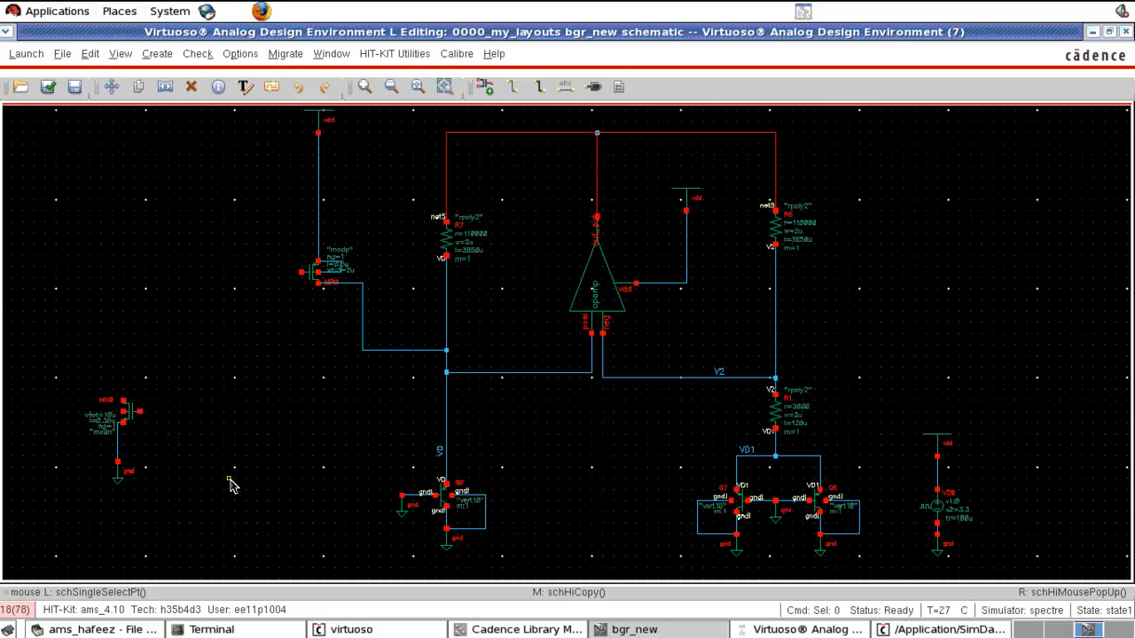
key(w)
click(124, 424)
click(125, 425)
Step: Wire the new NMOS gate to the VD net and run a long open wire straight up from its drain
click(140, 414)
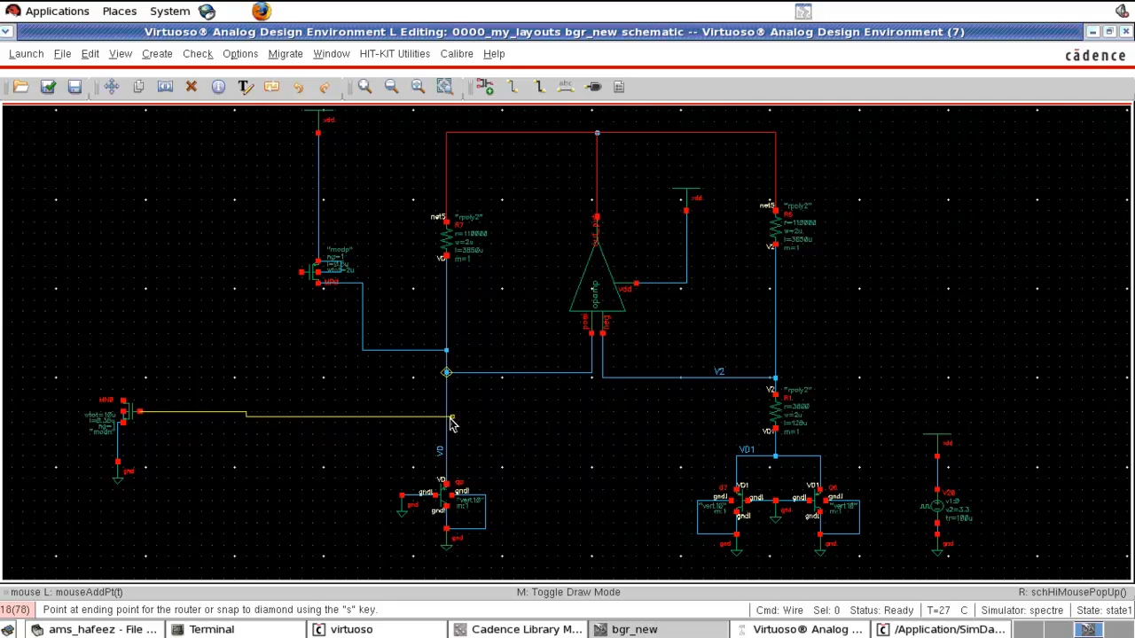
click(448, 415)
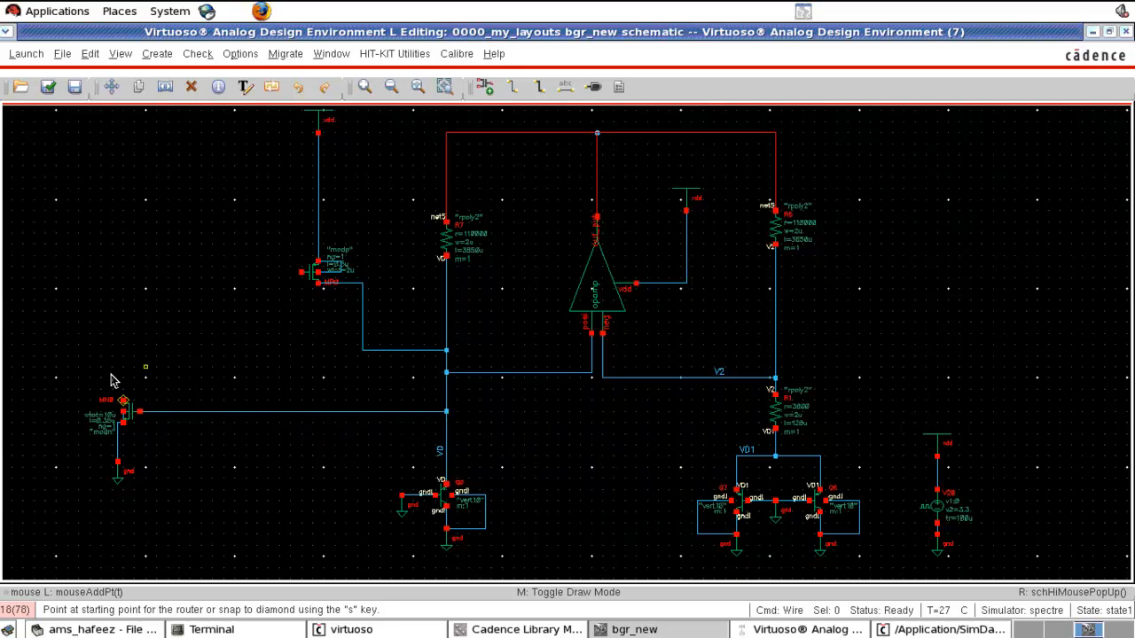
click(125, 401)
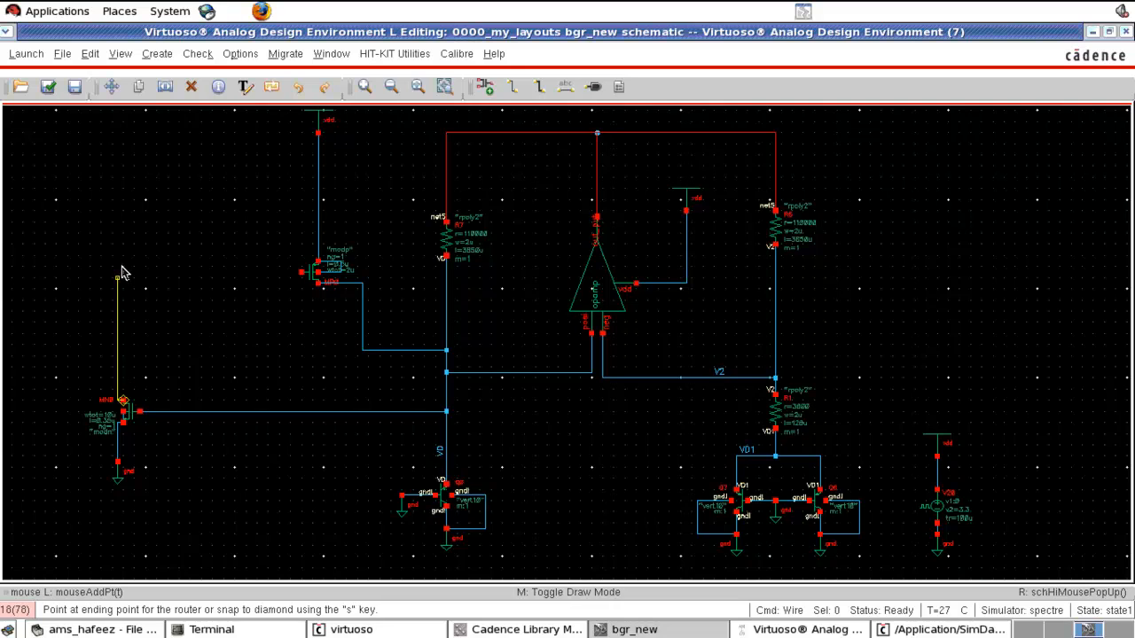
double_click(124, 163)
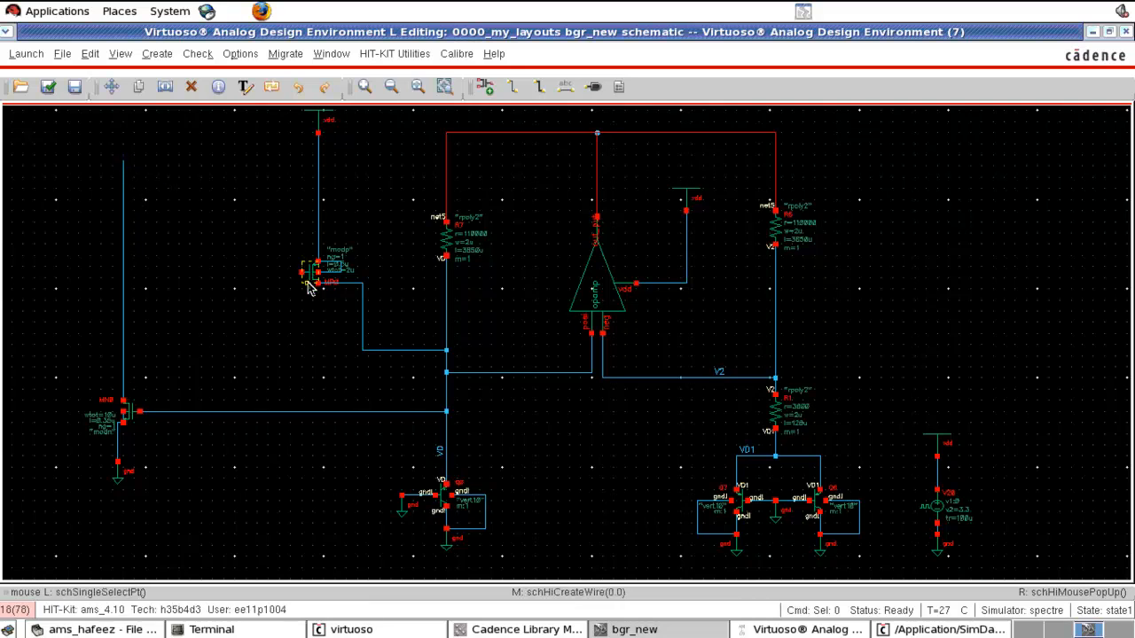
Step: Copy the start-up PMOS twice near the upper end of the NMOS drain wire, mirroring the second copy sideways so the gates face each other
key(c)
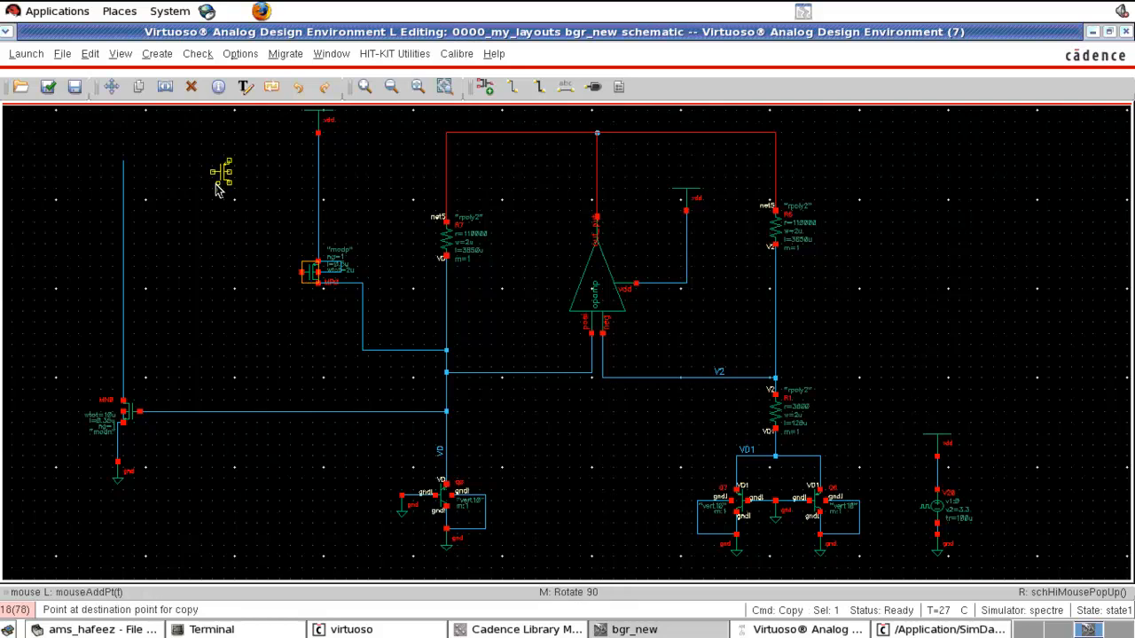
click(214, 182)
key(c)
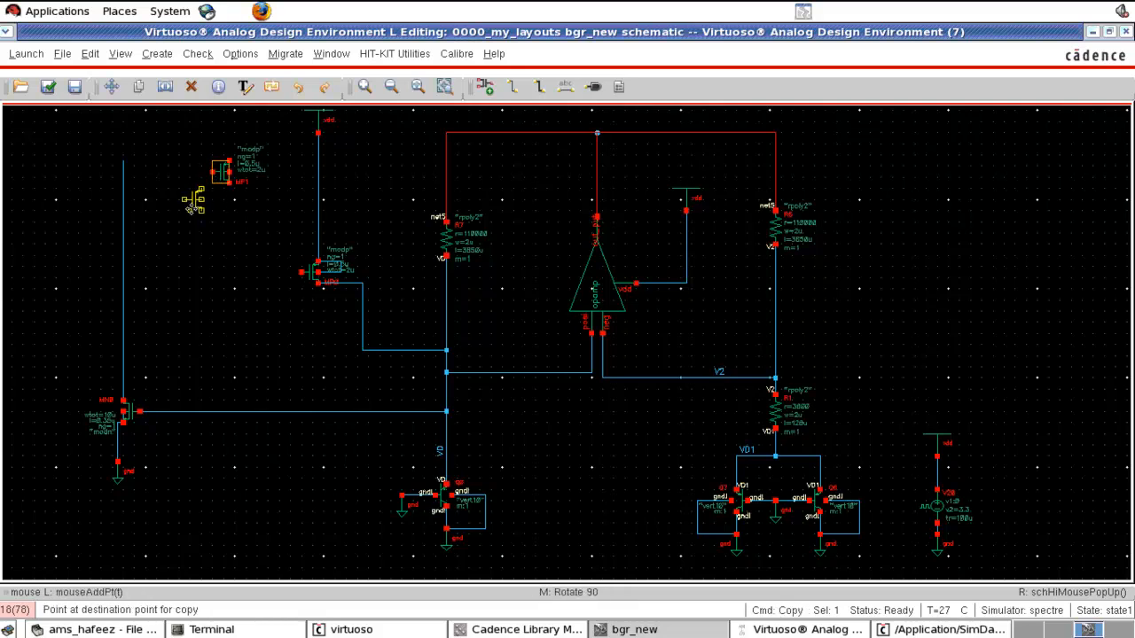
key(F3)
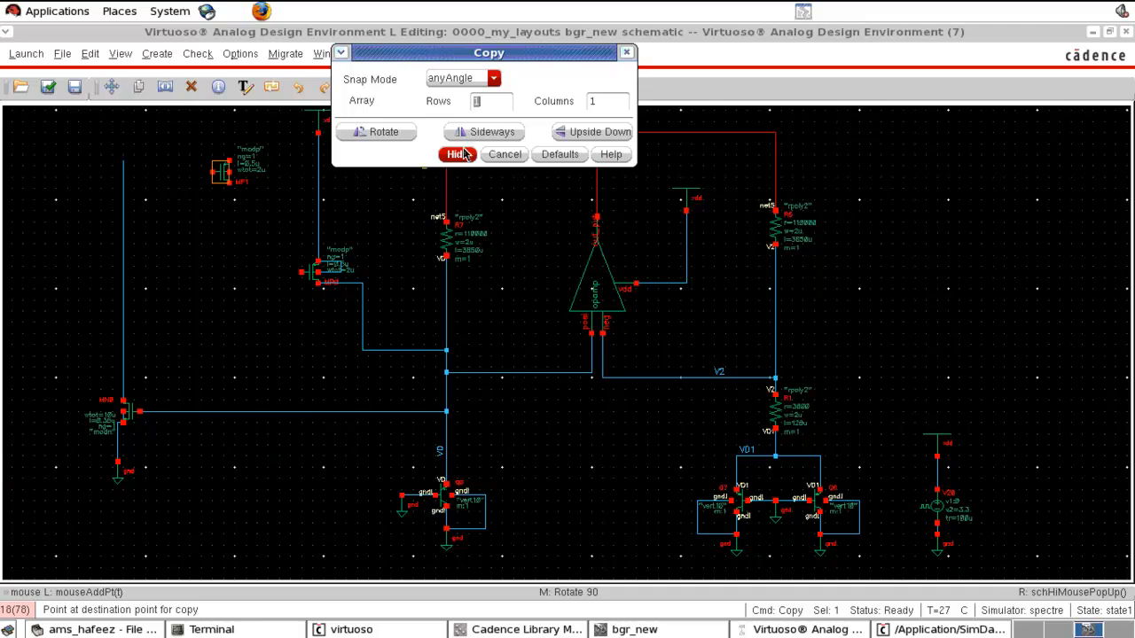
click(402, 159)
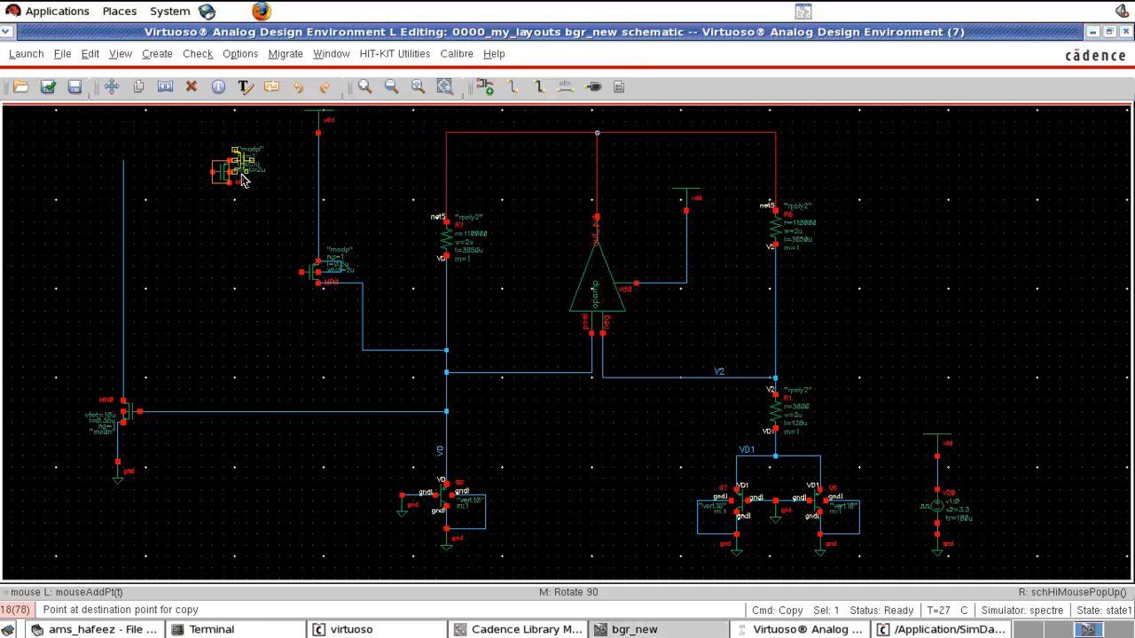
click(173, 188)
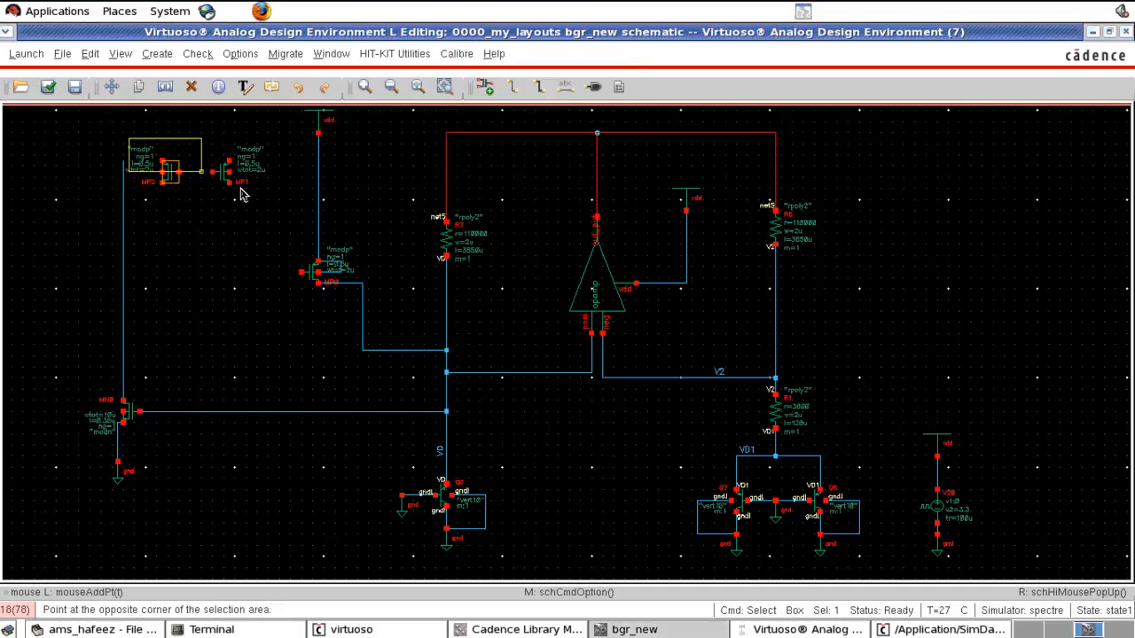
Step: Shorten the NMOS drain wire and move the PMOS pair so the mirrored transistor's drain sits on the wire's upper end
drag(229, 172, 173, 149)
key(u)
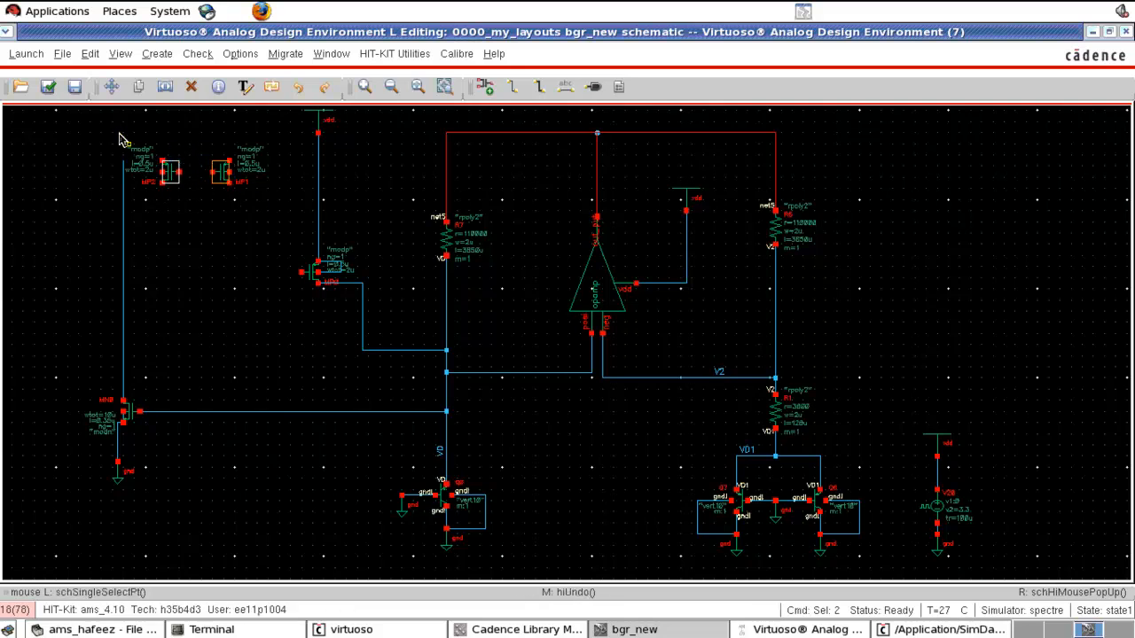
drag(123, 163, 123, 208)
drag(90, 135, 289, 216)
drag(123, 128, 191, 192)
Step: Wire the sources of both mirror PMOS transistors to the vdd line and tie their bulks to their sources
key(w)
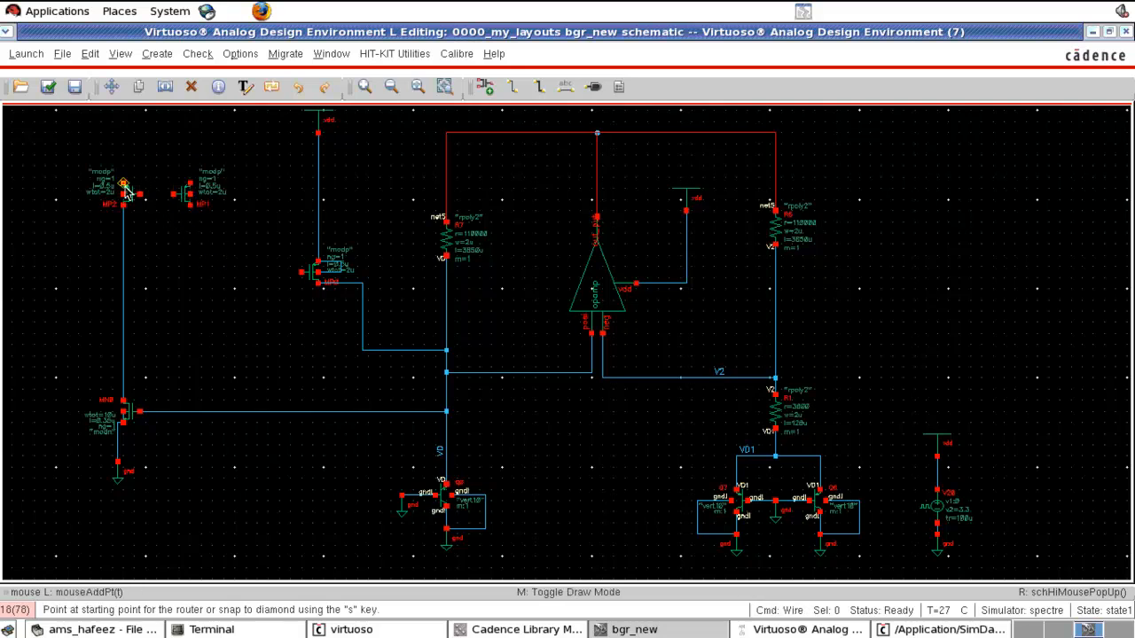
click(124, 184)
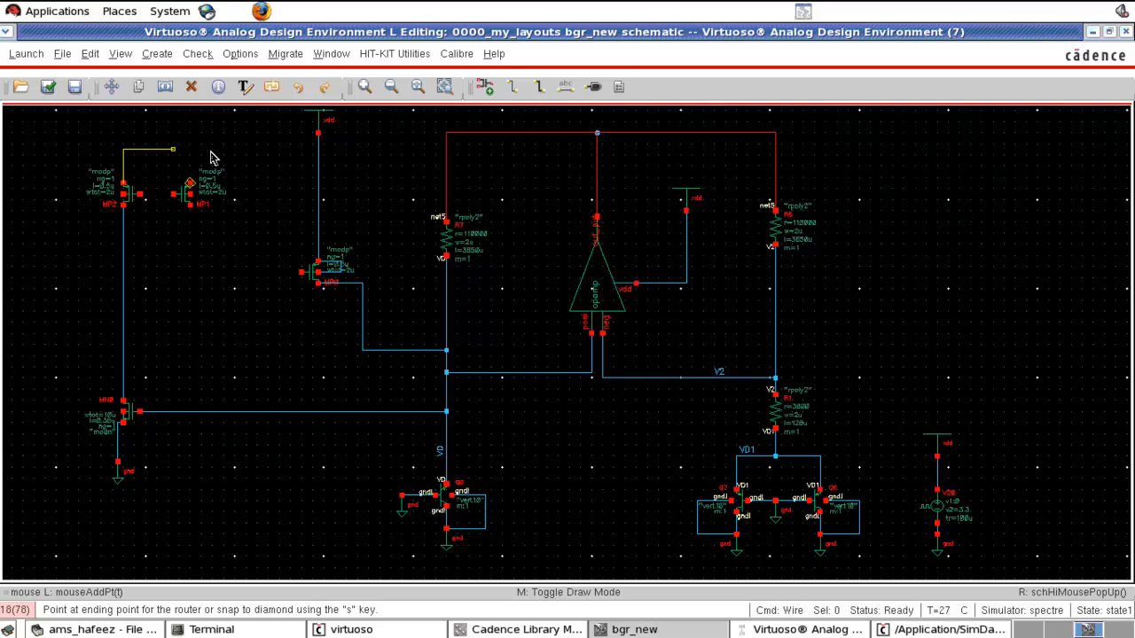
click(318, 145)
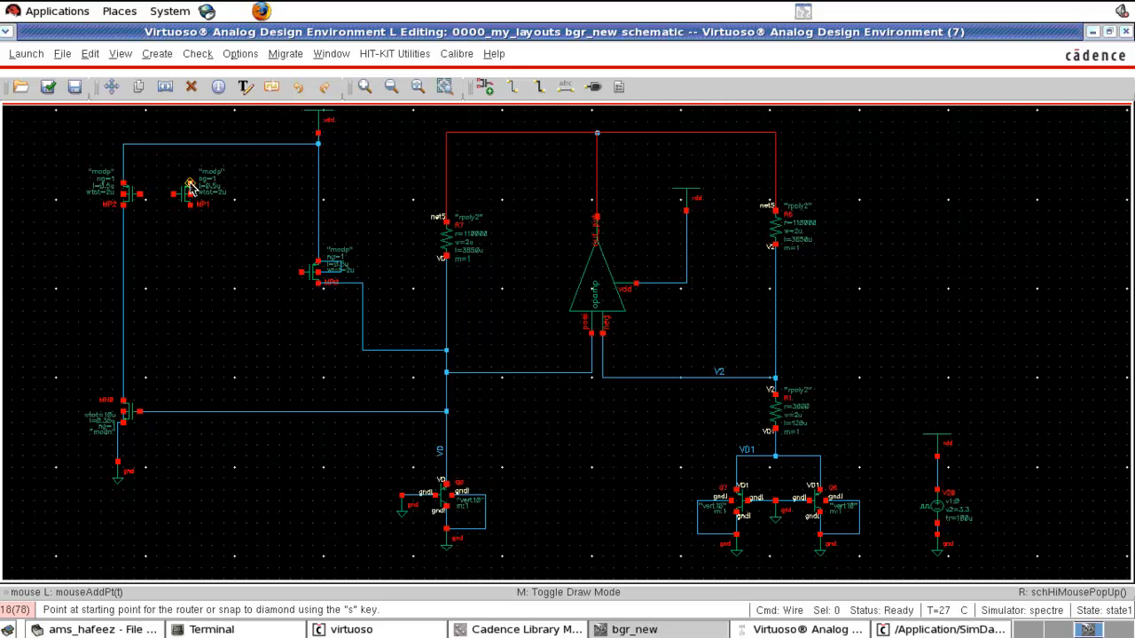
click(189, 184)
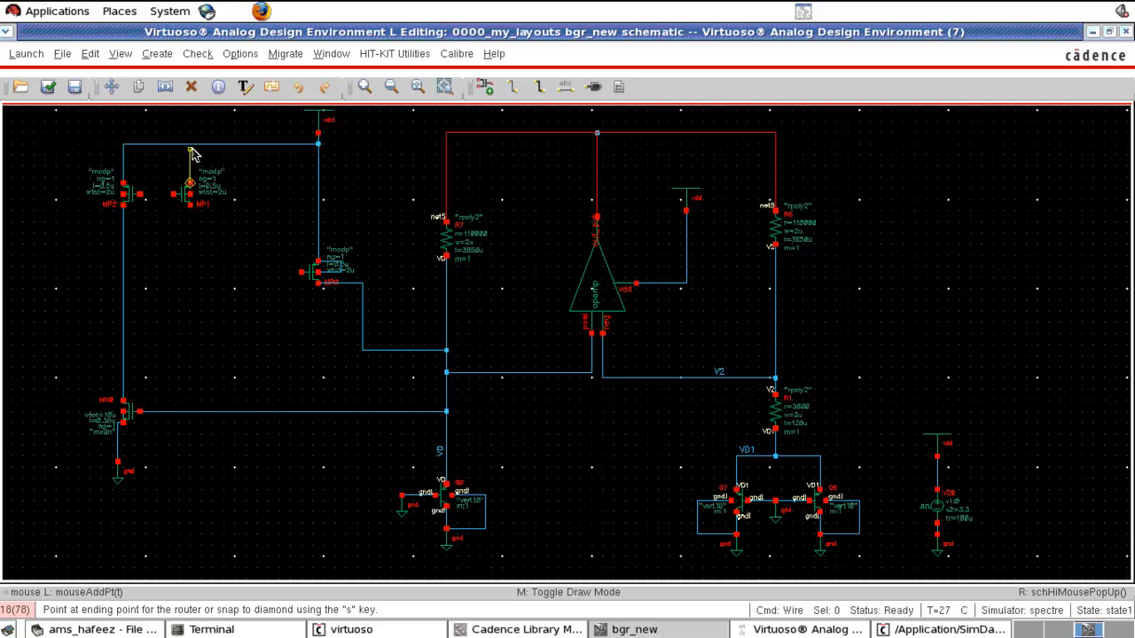
click(190, 144)
click(124, 177)
click(125, 183)
click(188, 194)
click(190, 145)
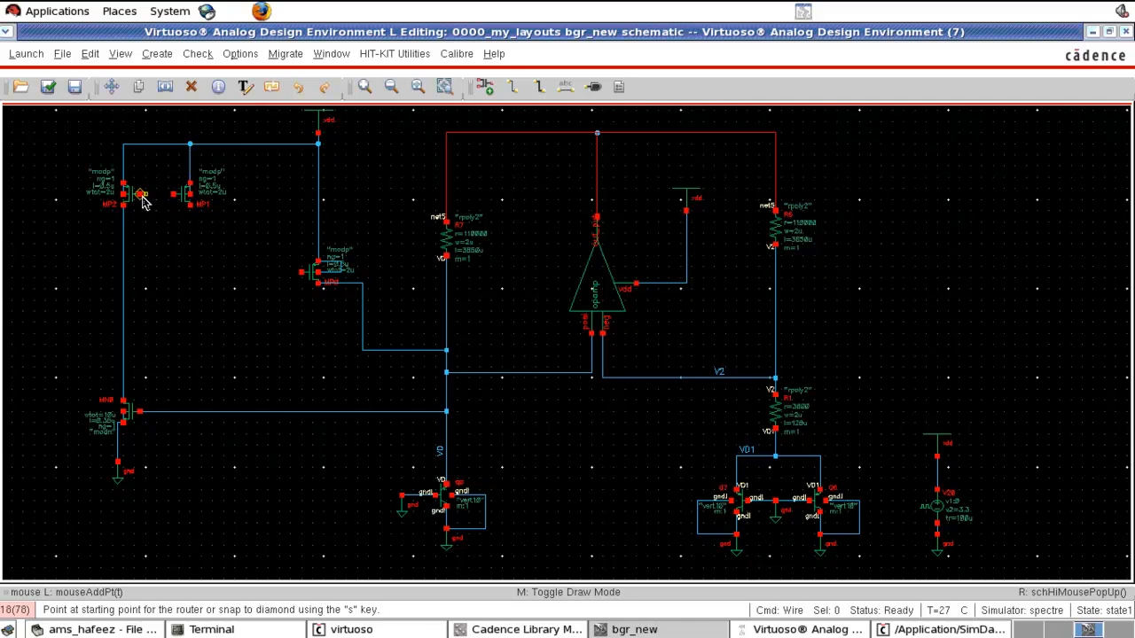
Step: Join the two mirror PMOS gates, tie them to the drain on the NMOS branch, and run an open wire down from the other drain
click(140, 195)
click(174, 193)
click(150, 194)
click(123, 227)
click(190, 204)
click(189, 280)
key(Escape)
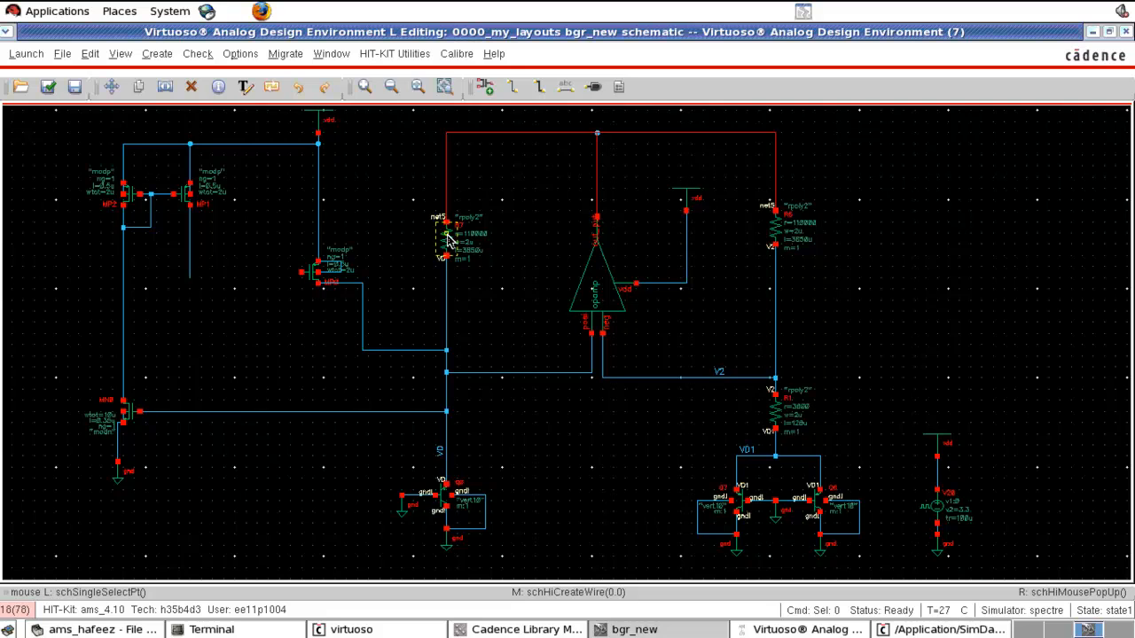
Step: Copy the 110000-ohm rpoly2 resistor and a gnd symbol below the right mirror PMOS, moving both down to lengthen the drain wire
key(c)
click(447, 239)
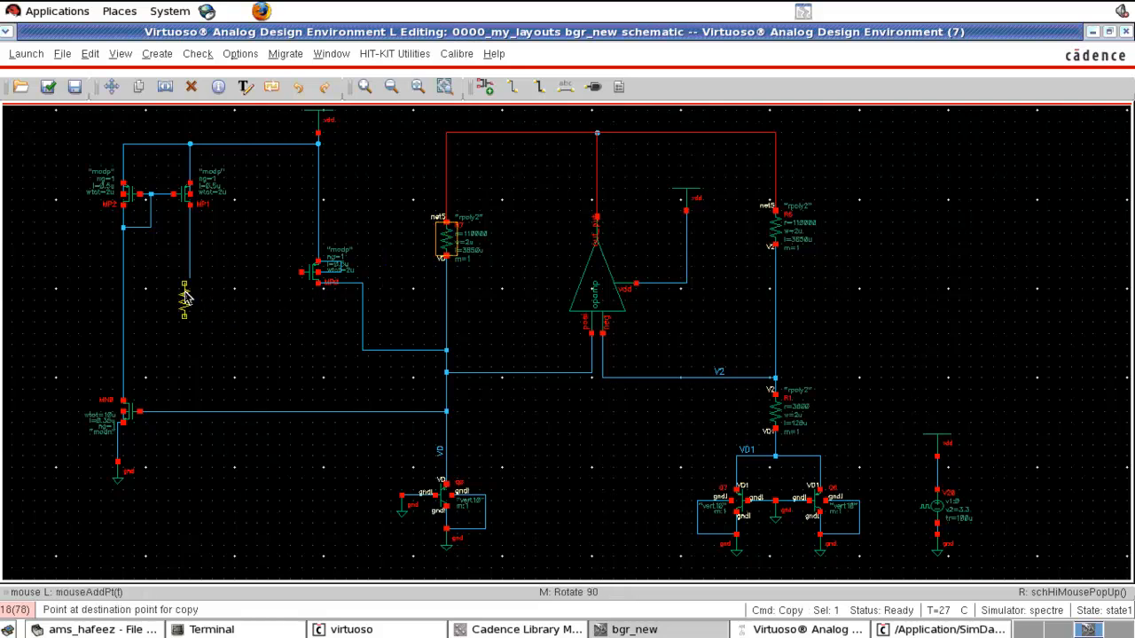
click(189, 296)
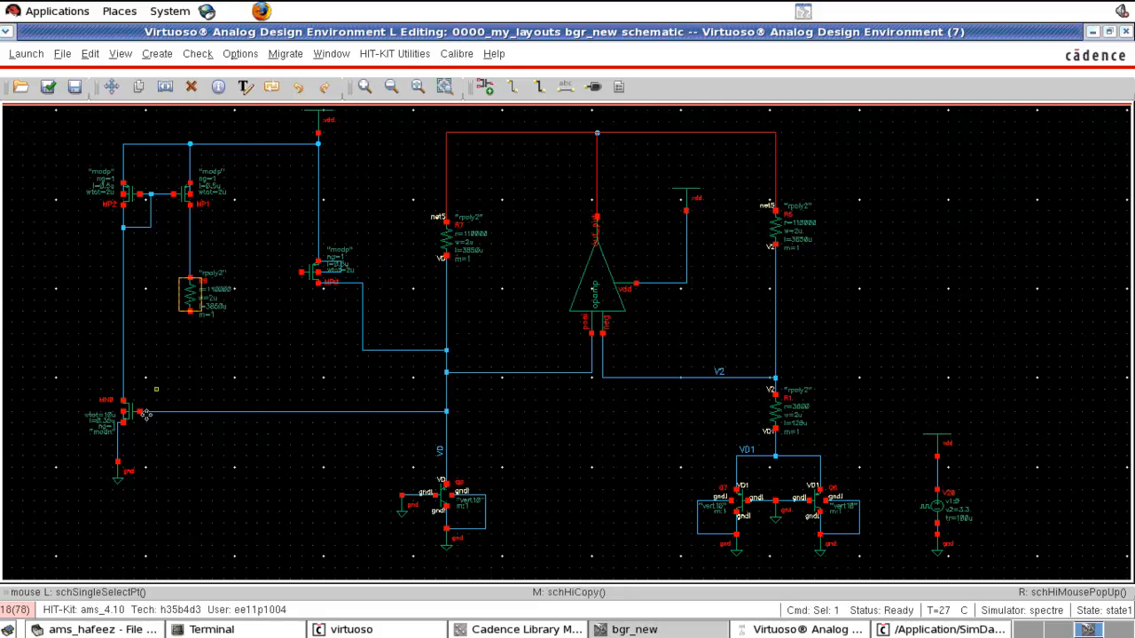
click(118, 474)
key(c)
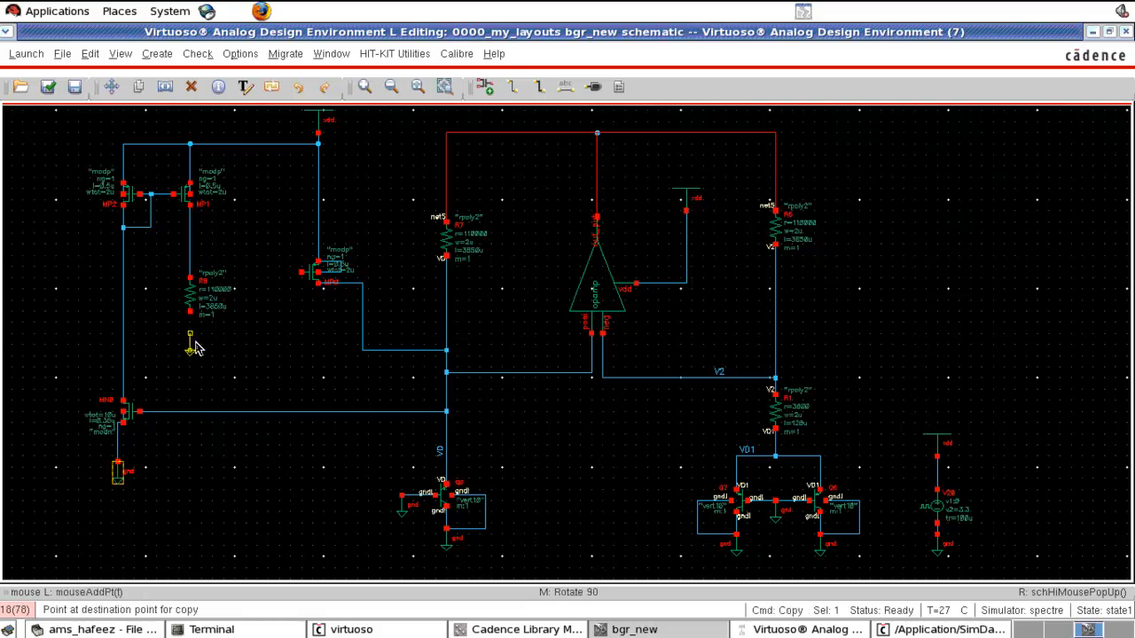
click(189, 330)
drag(169, 266, 185, 364)
click(268, 352)
Step: Wire the start-up PMOS gate to the node between the mirror PMOS drain and the resistor, and check the schematic
key(w)
click(303, 272)
click(190, 272)
key(Escape)
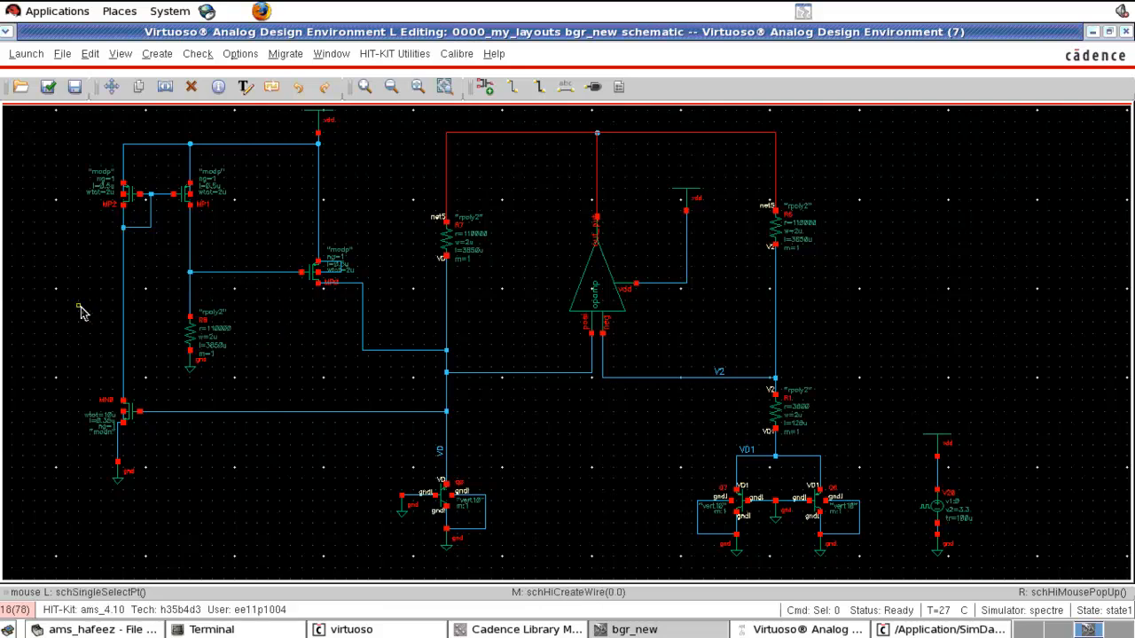
key(x)
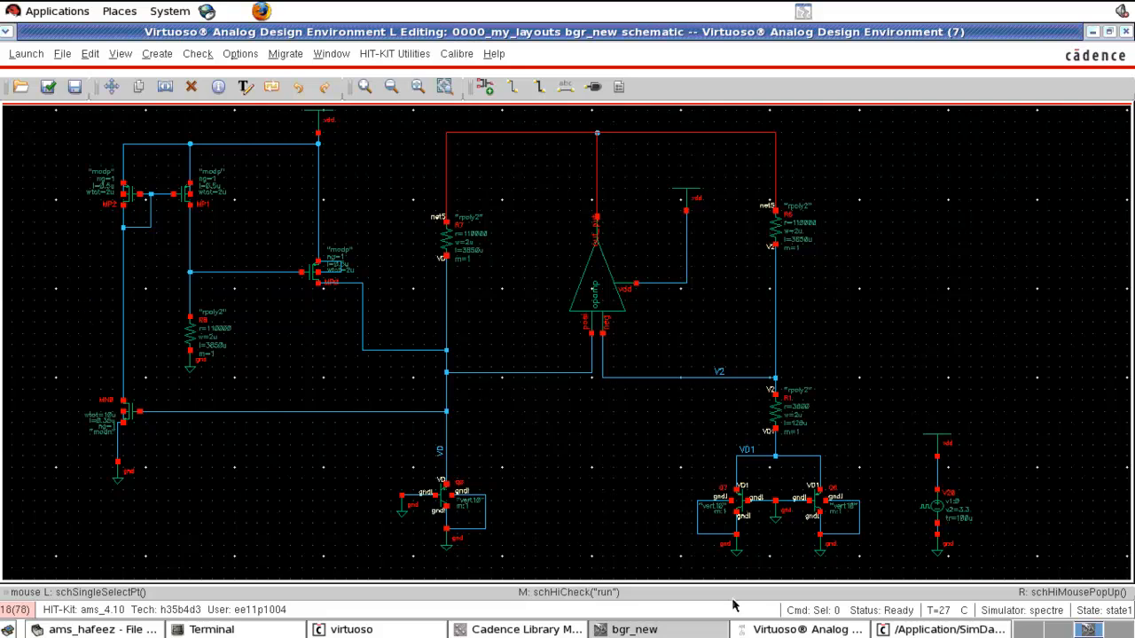
Step: Netlist and run the 500u transient simulation of the reference with the start-up circuit
click(778, 631)
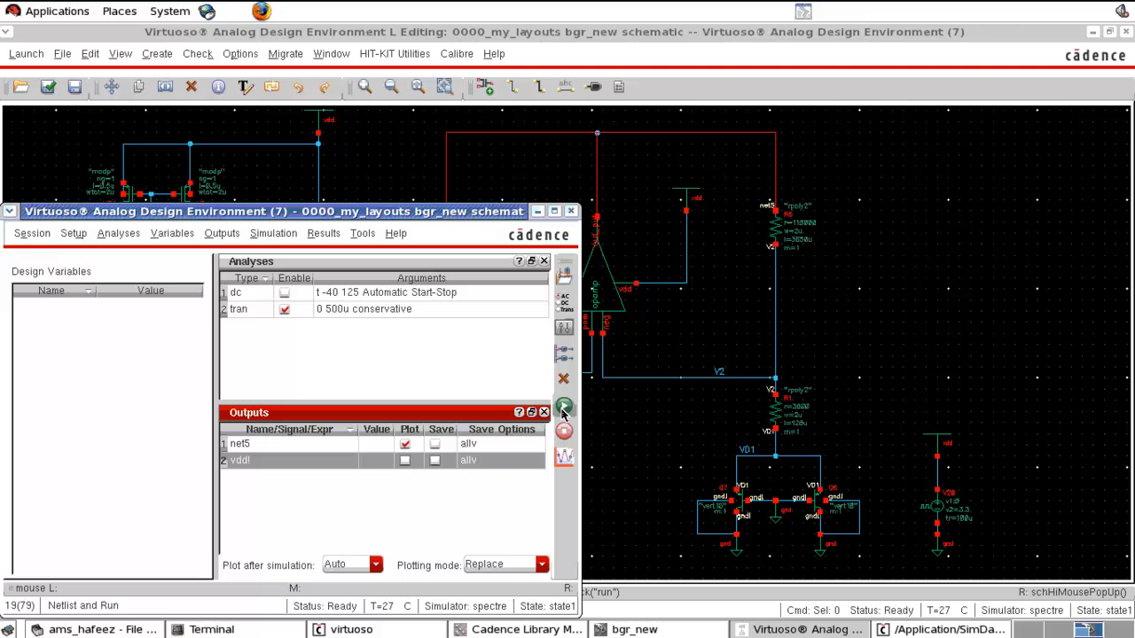
click(626, 426)
click(791, 630)
click(564, 406)
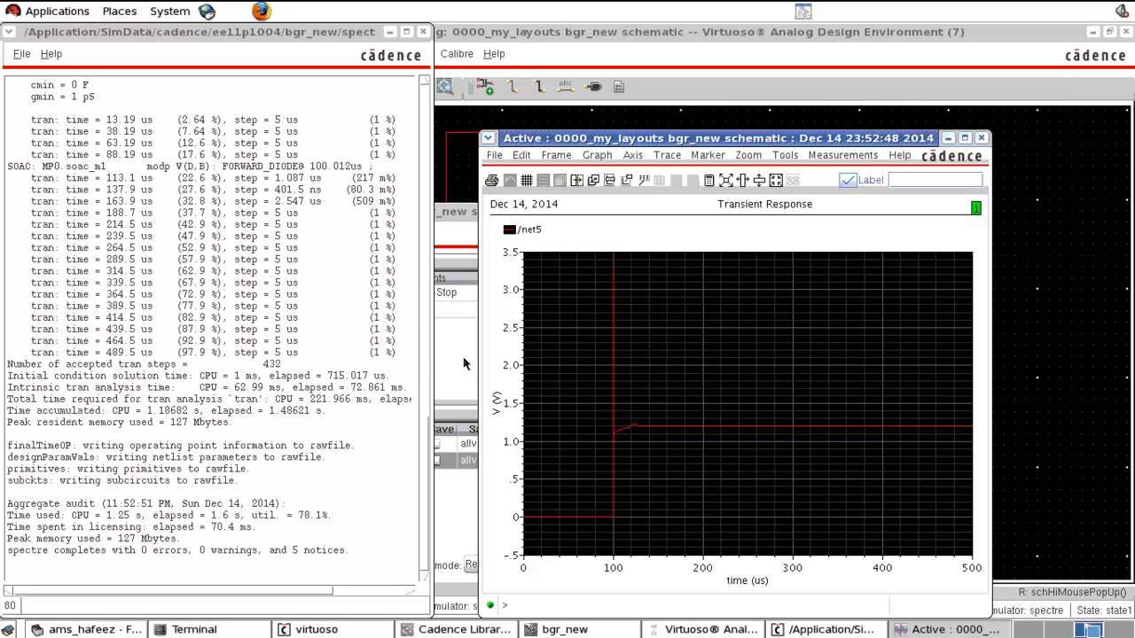
Step: Examine the net5 transient response, zooming into its settled portion, replotting it for a closer look, and close the plot
right_drag(632, 404, 958, 450)
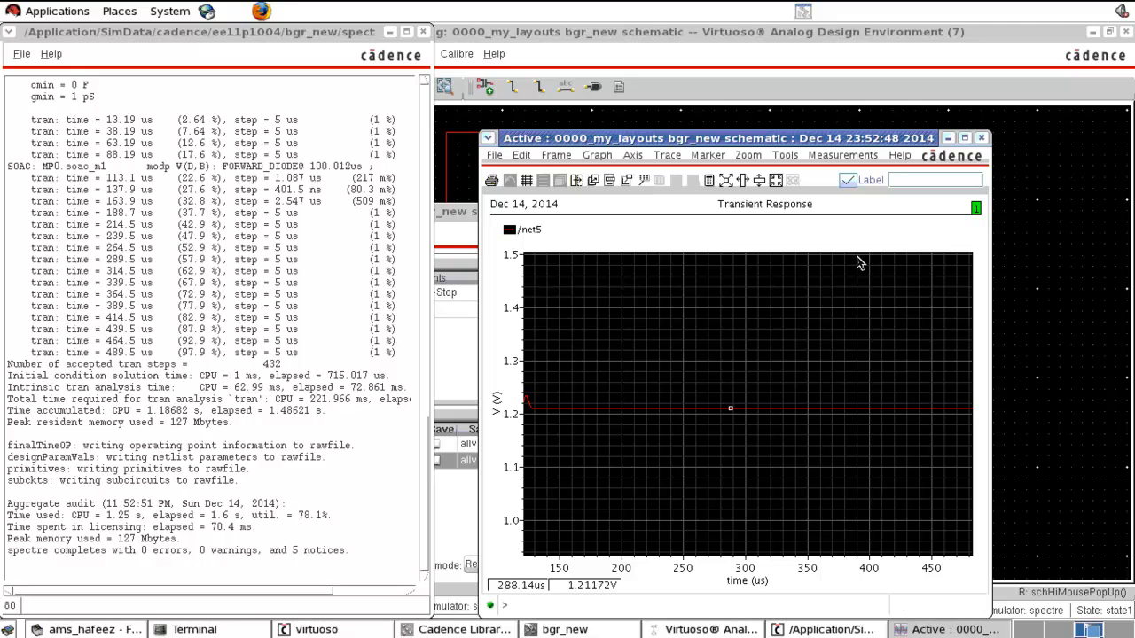
click(982, 137)
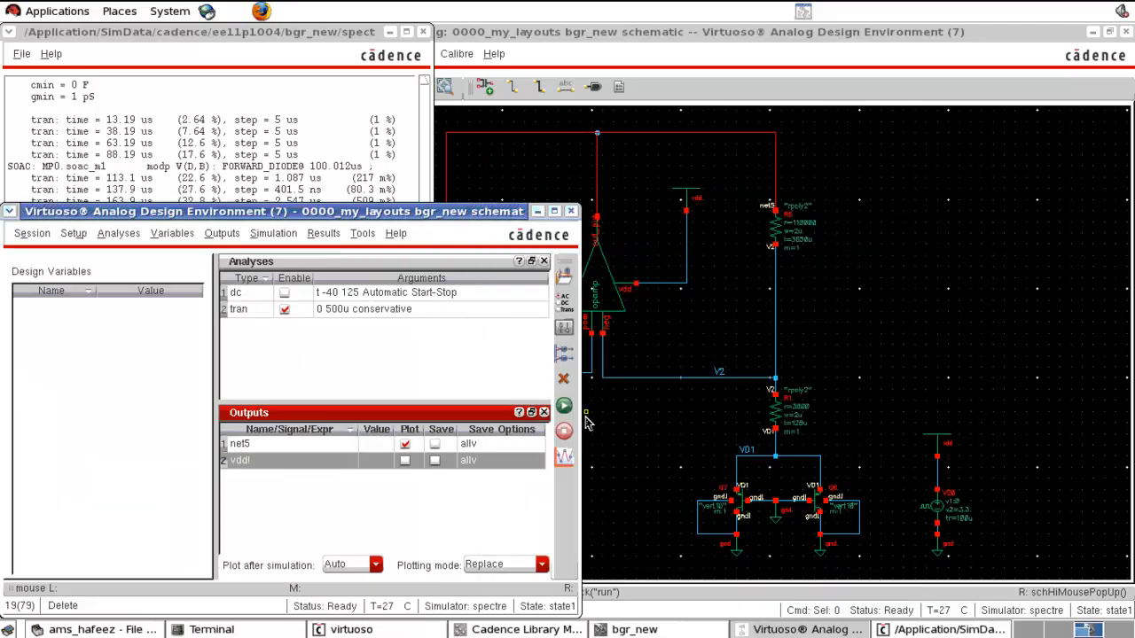
click(564, 459)
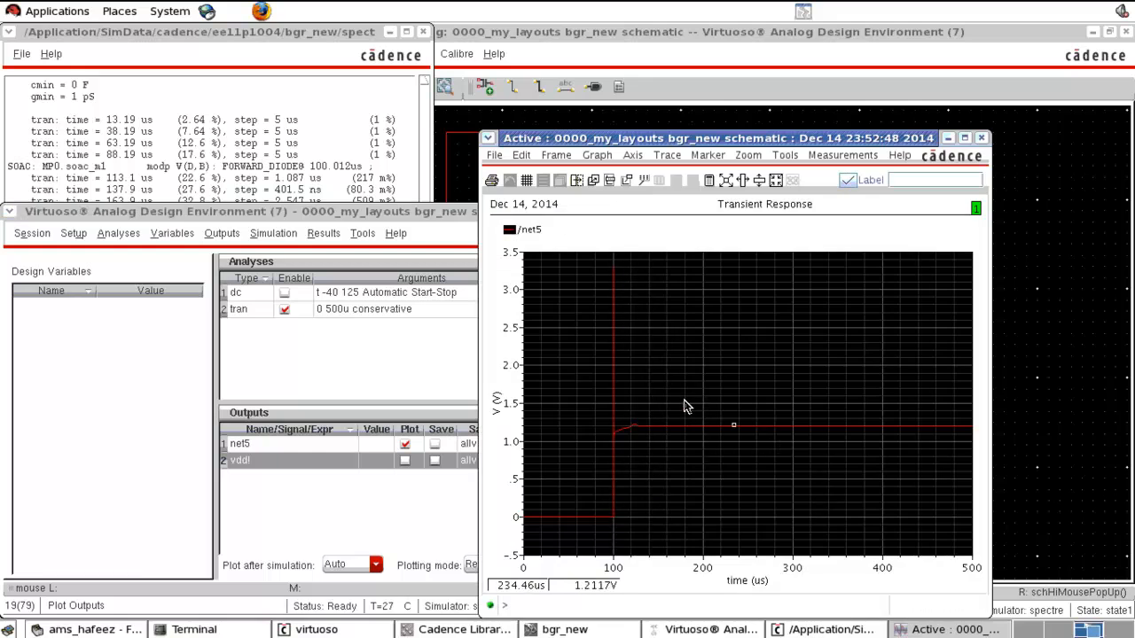
mouse_move(665, 411)
mouse_down()
mouse_move(963, 463)
mouse_move(960, 452)
mouse_up()
mouse_move(570, 344)
mouse_down()
mouse_move(807, 395)
mouse_move(942, 390)
mouse_up()
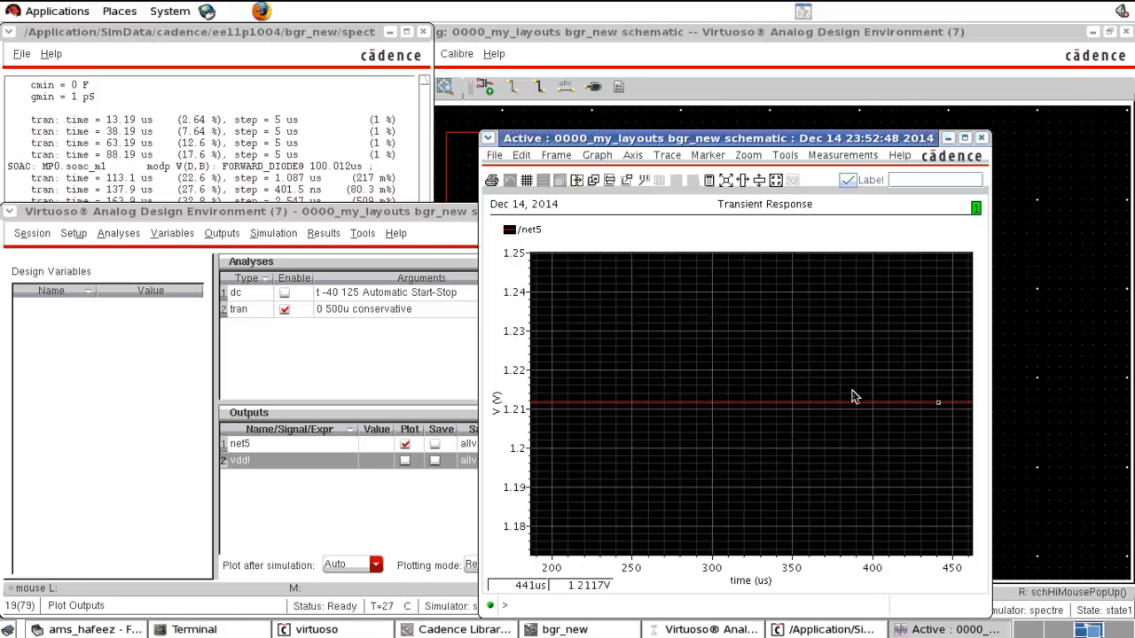
click(980, 138)
click(988, 184)
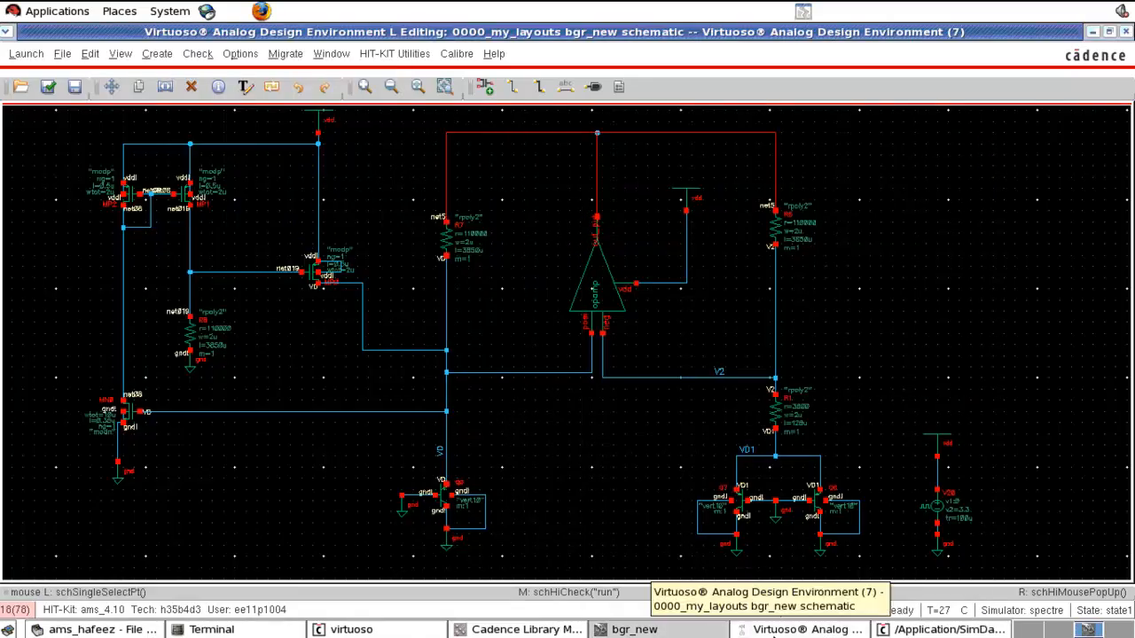
Step: Plot the transient signal of the start-up PMOS gate node, inspect its rise and final level, and close the plot
click(774, 630)
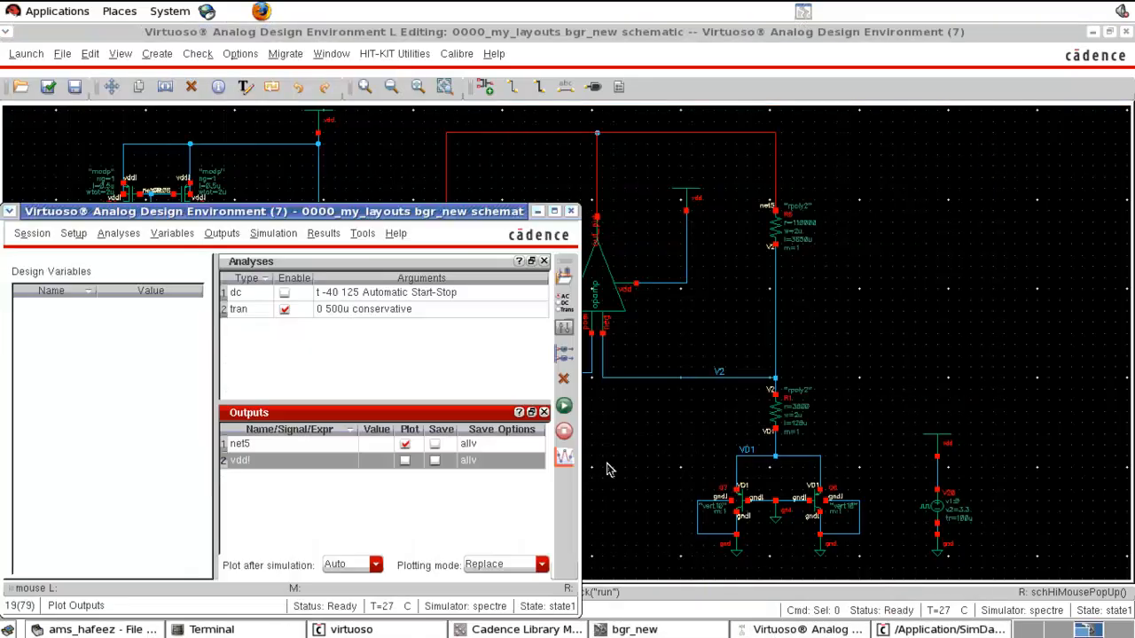
click(323, 235)
mouse_move(350, 277)
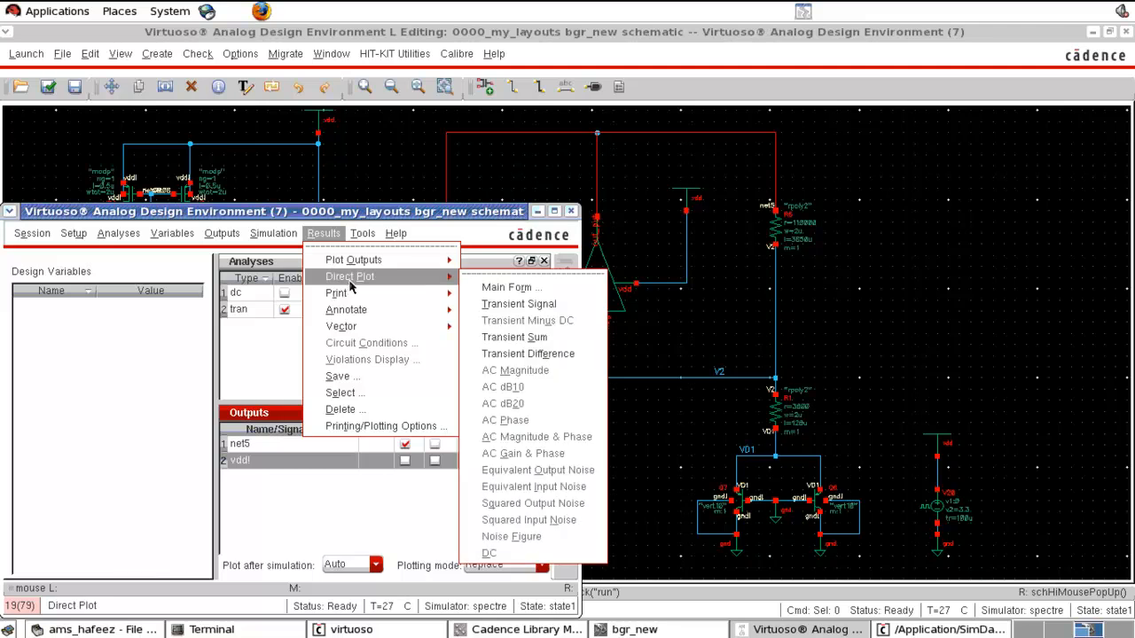
click(502, 305)
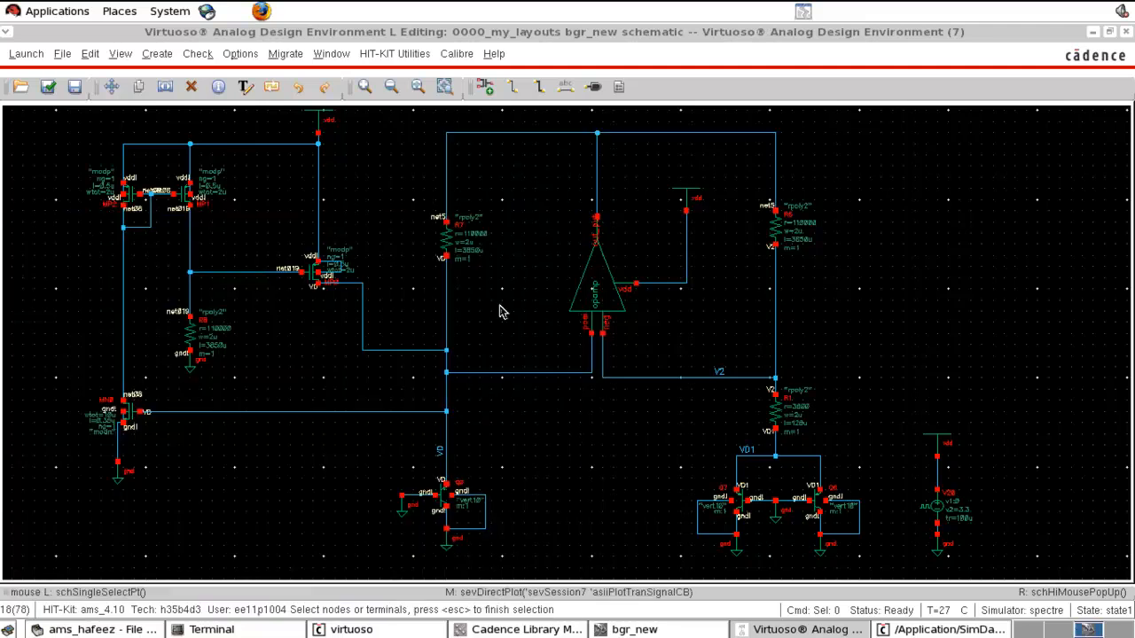
click(246, 276)
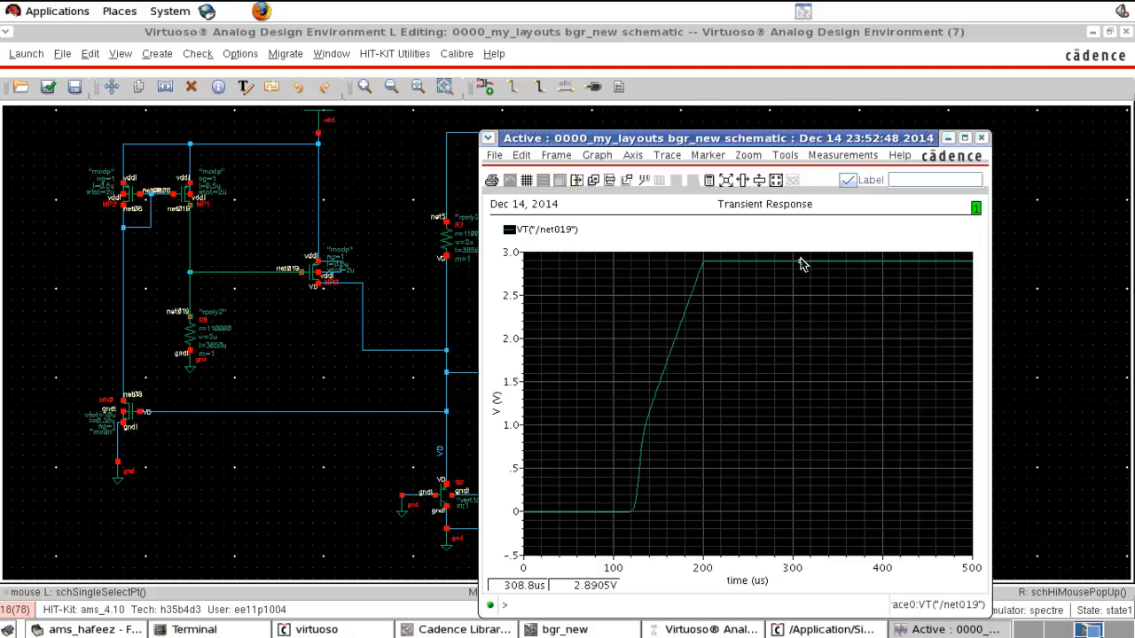
click(982, 138)
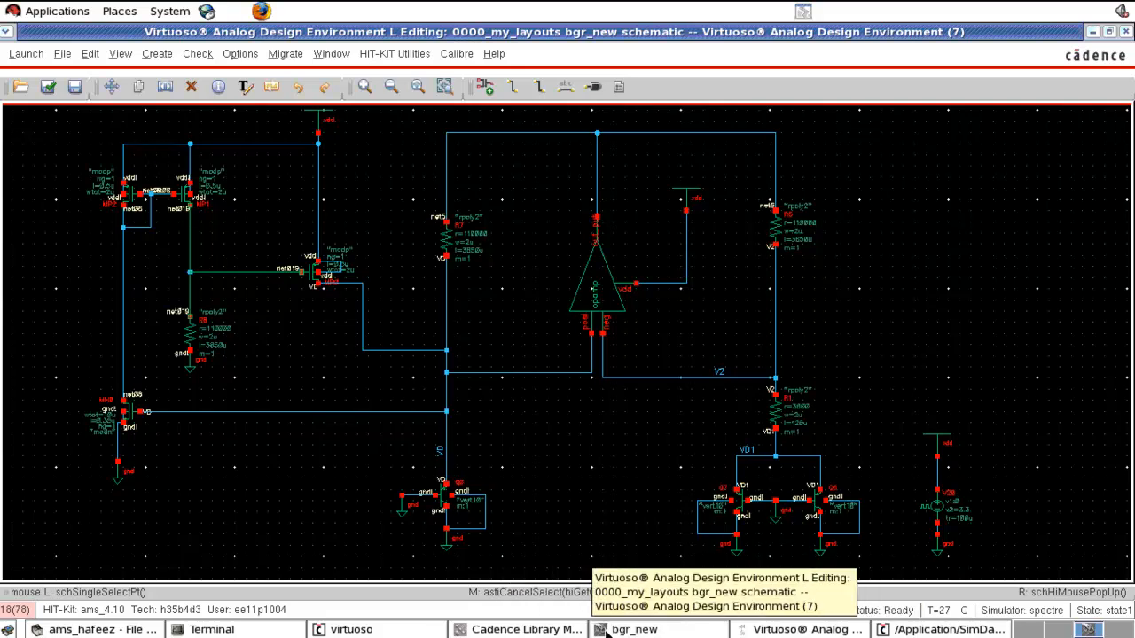
Step: Open the schematic view of the bgr cell in the 0000_my_layouts library from the Library Manager
click(558, 629)
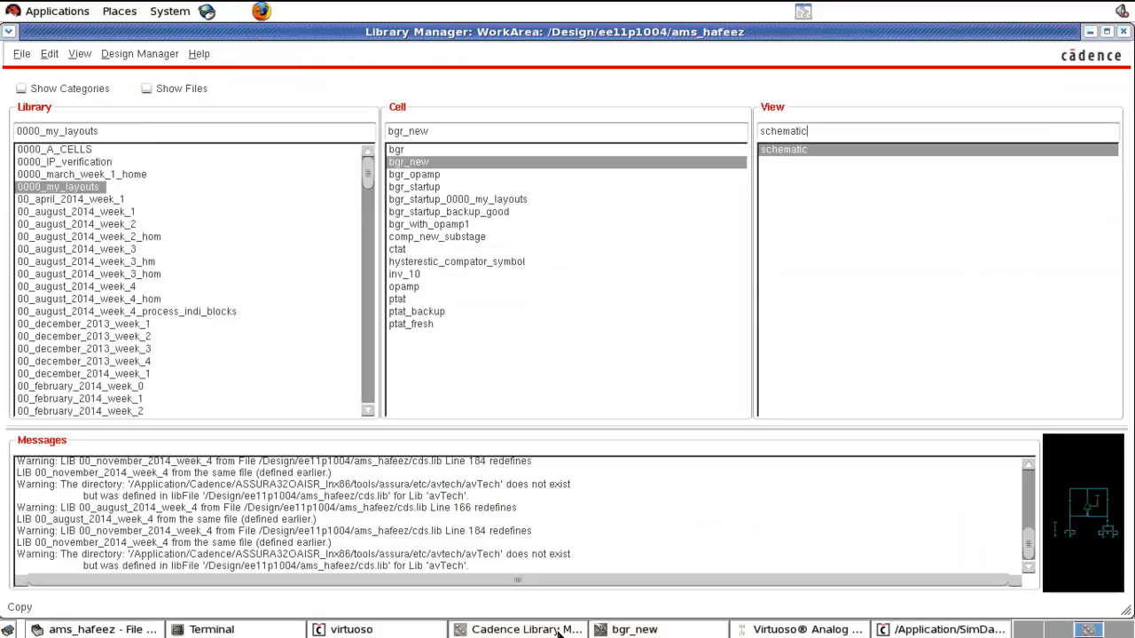
click(453, 153)
double_click(980, 158)
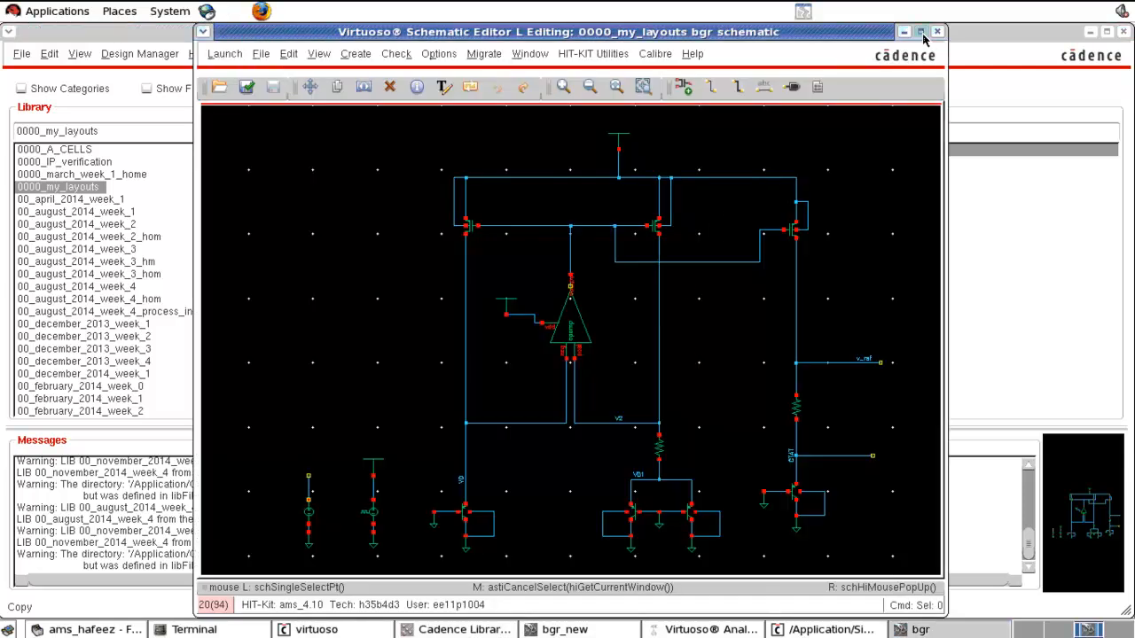
Step: Maximize the bgr schematic window, fit the circuit in it, and run a schematic check
click(921, 32)
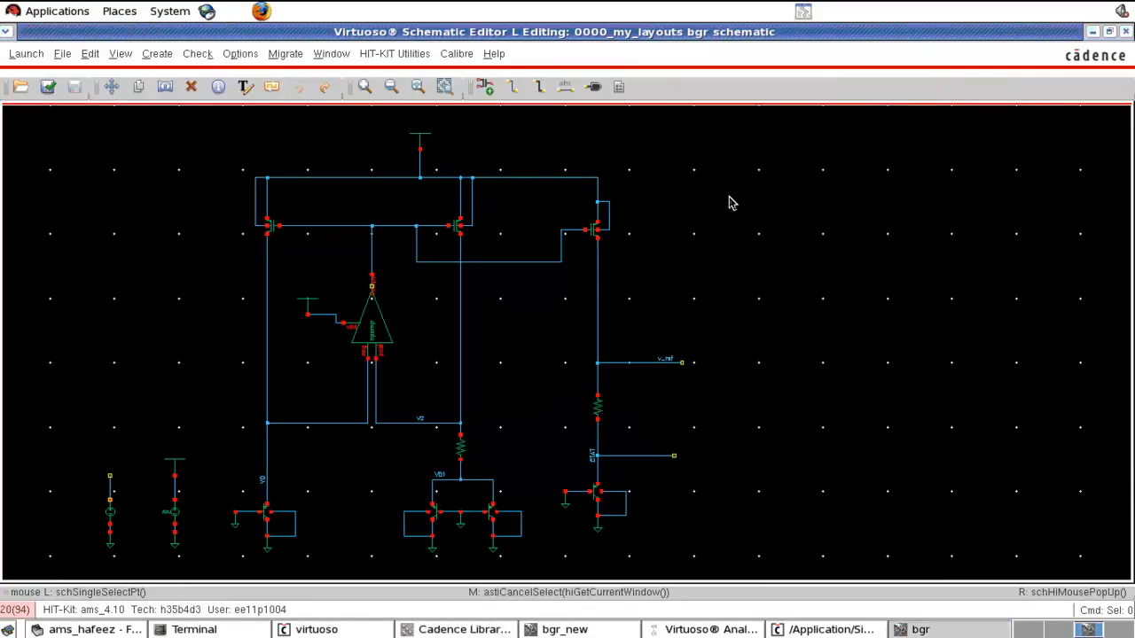
key(f)
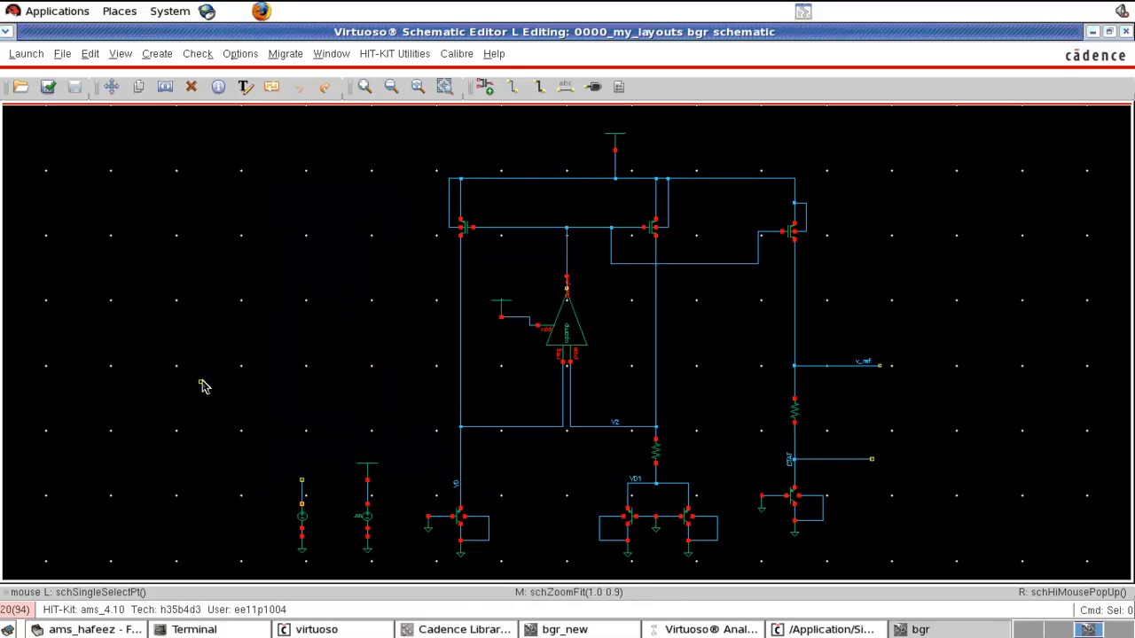
key(x)
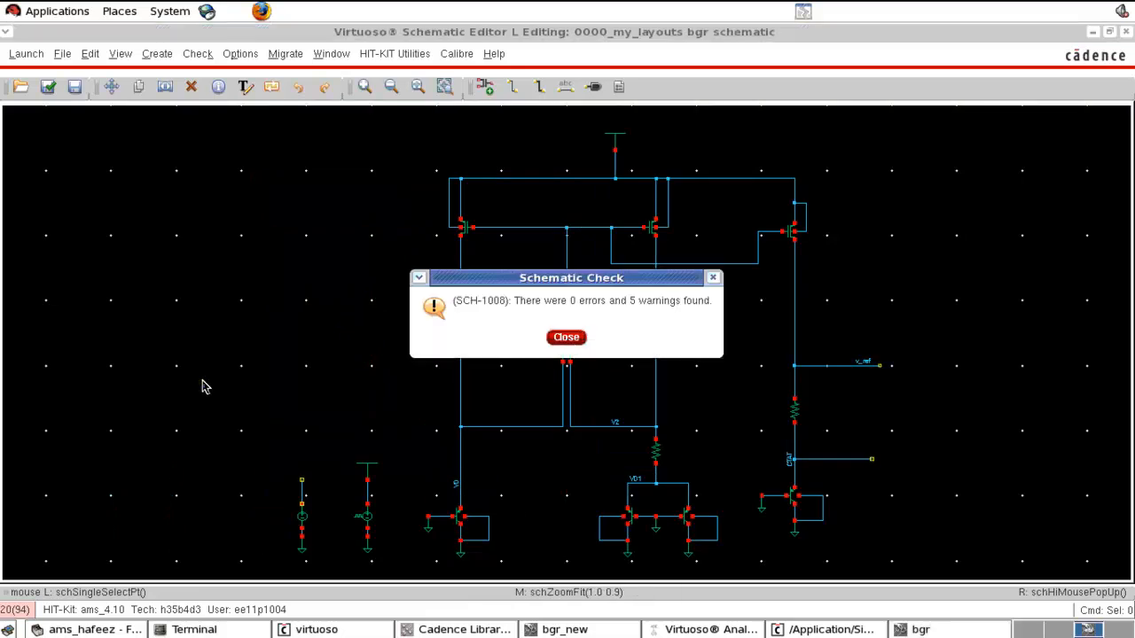
click(568, 340)
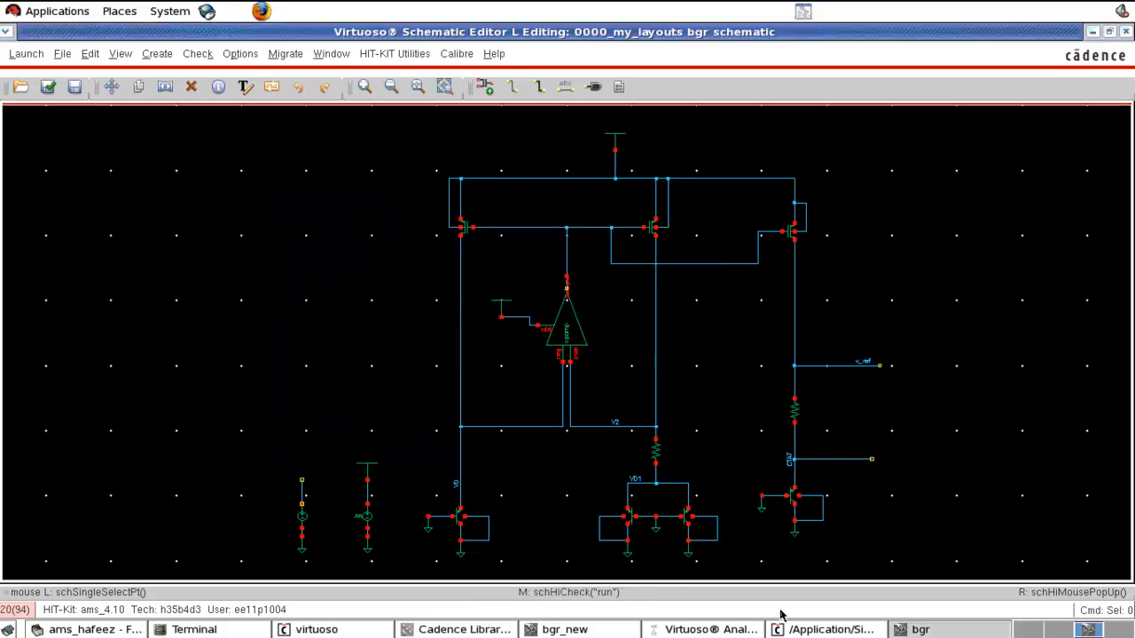
Step: Save the bgr_new simulation setup as state1_for_startup and close its Analog Design Environment session
click(711, 630)
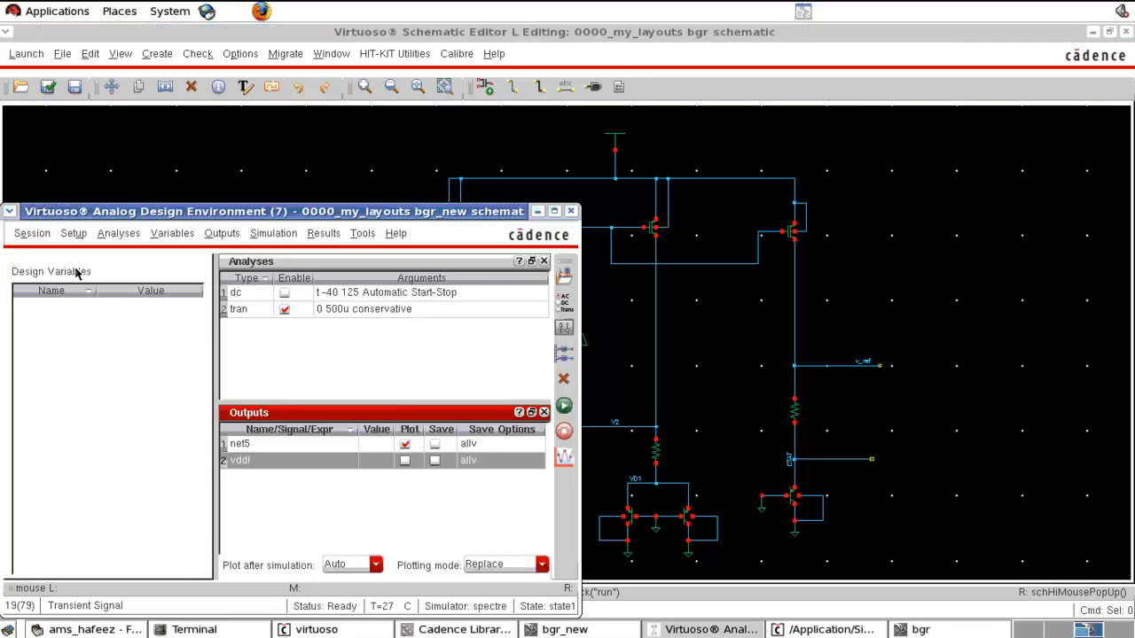
click(31, 234)
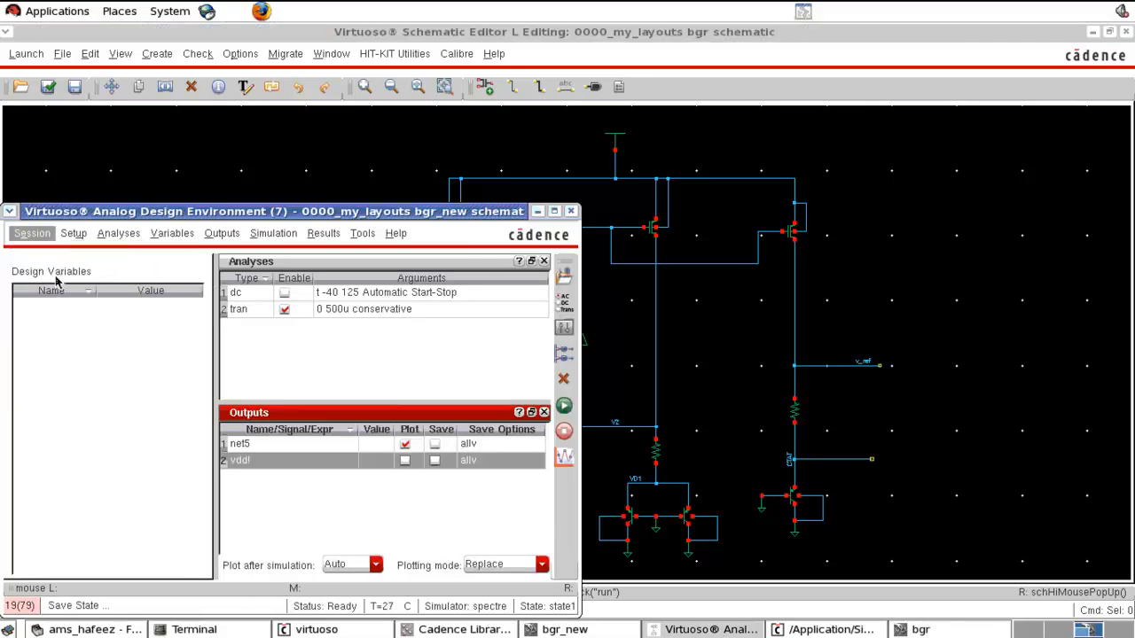
click(56, 278)
click(520, 140)
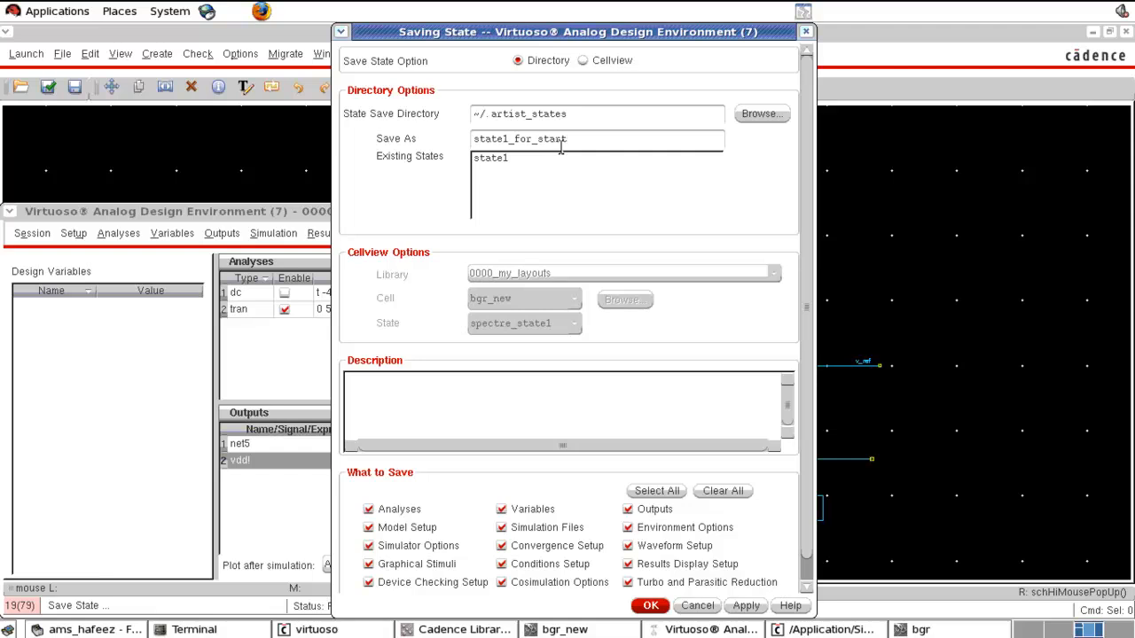
key(Return)
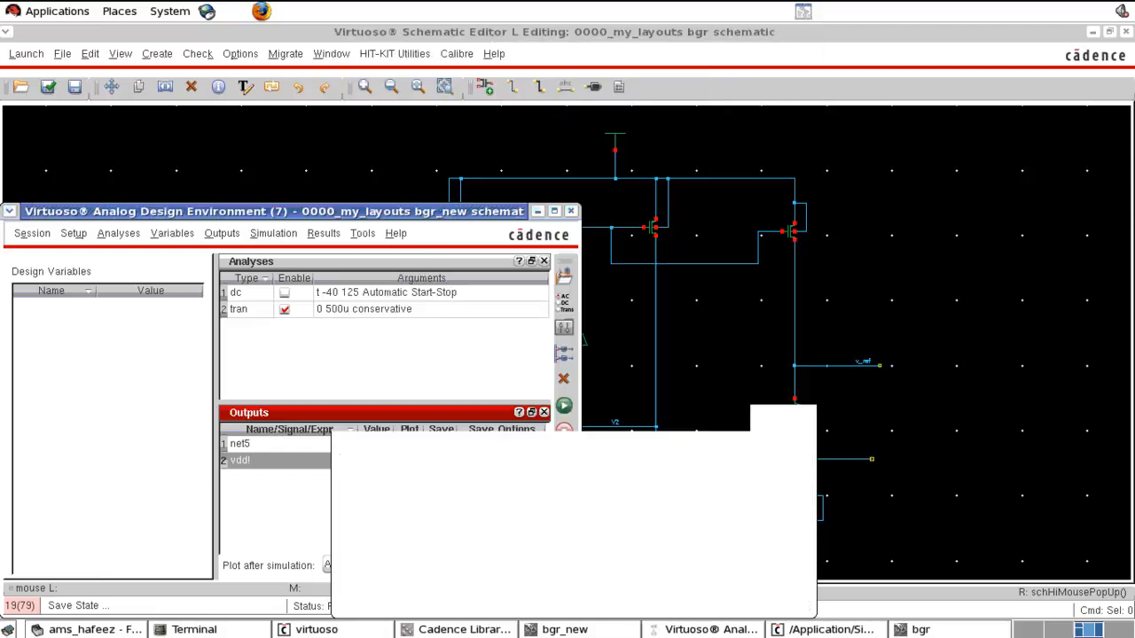
click(571, 211)
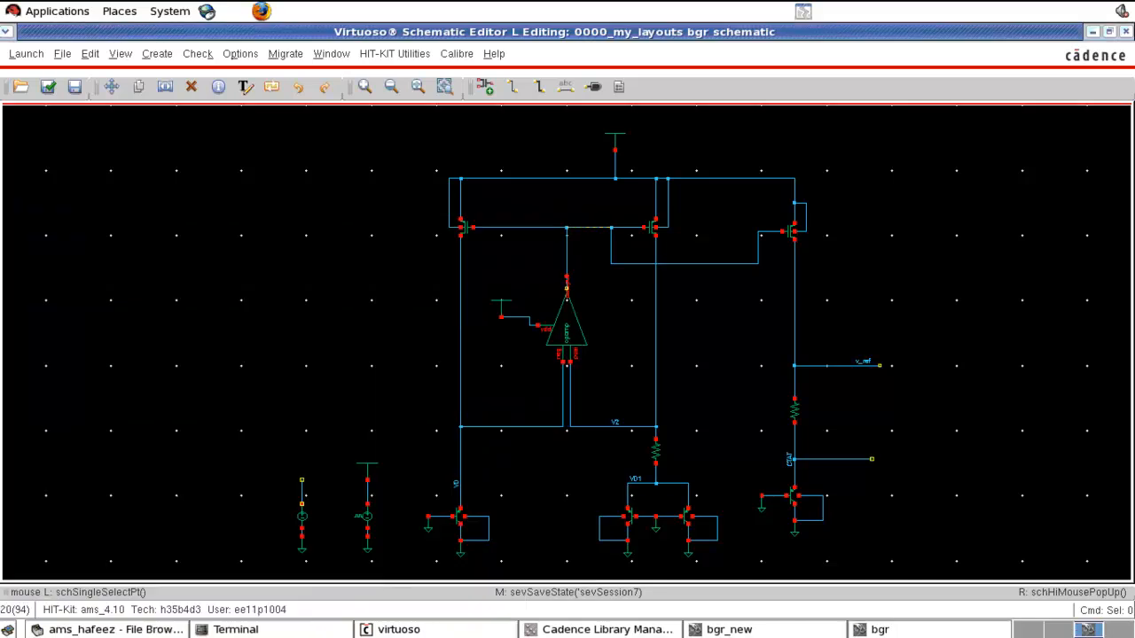
Step: Delete the second supply source with its vdd and ground symbols, and copy a vdd symbol onto the remaining source's open terminal
key(f)
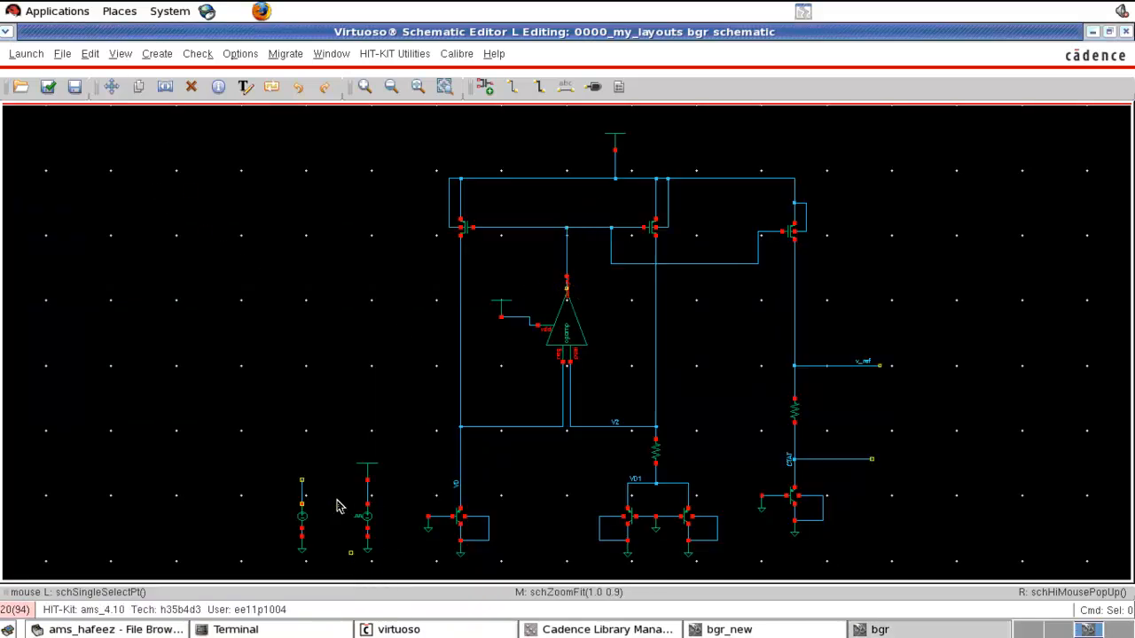
drag(349, 450, 397, 572)
key(Delete)
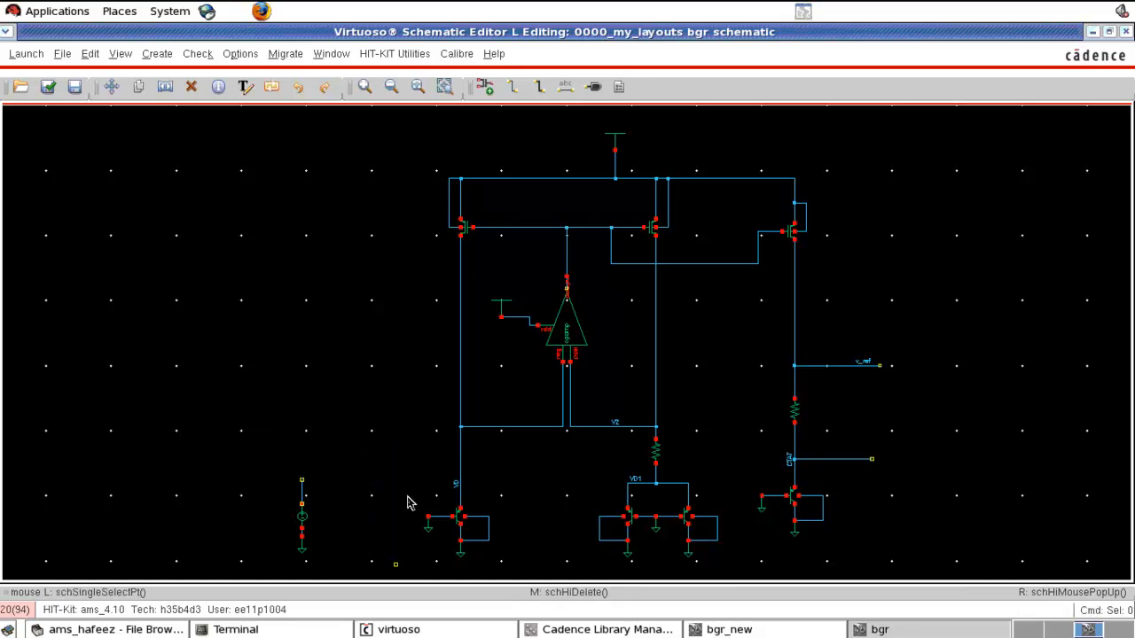
click(613, 139)
key(c)
click(614, 139)
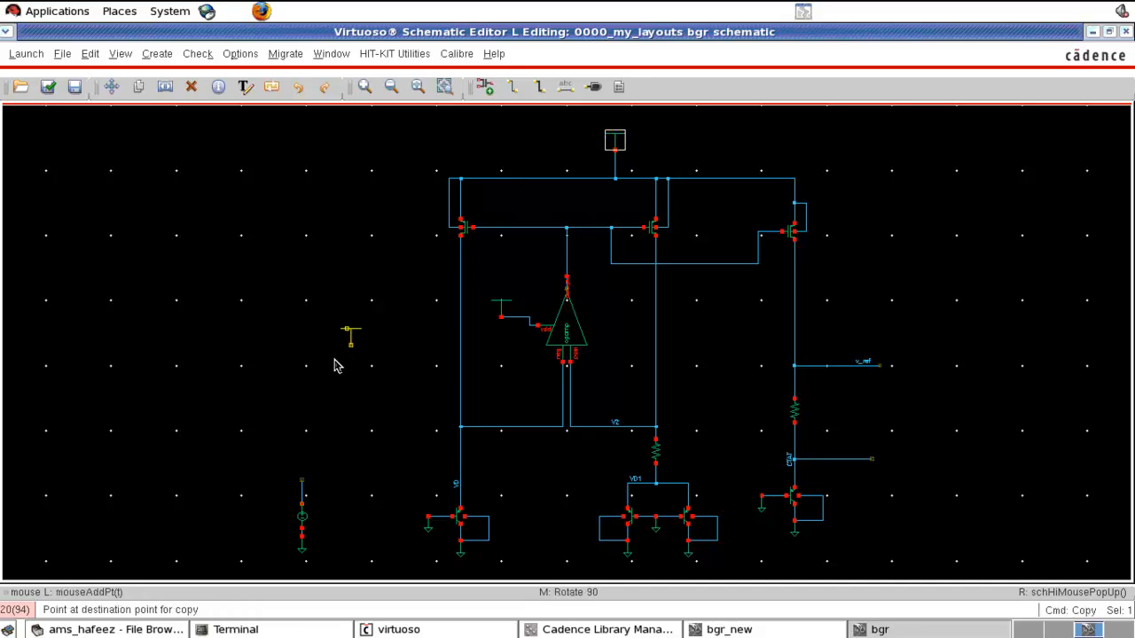
click(301, 475)
Step: Review the remaining DC source's properties, accept them, and check the schematic
click(301, 519)
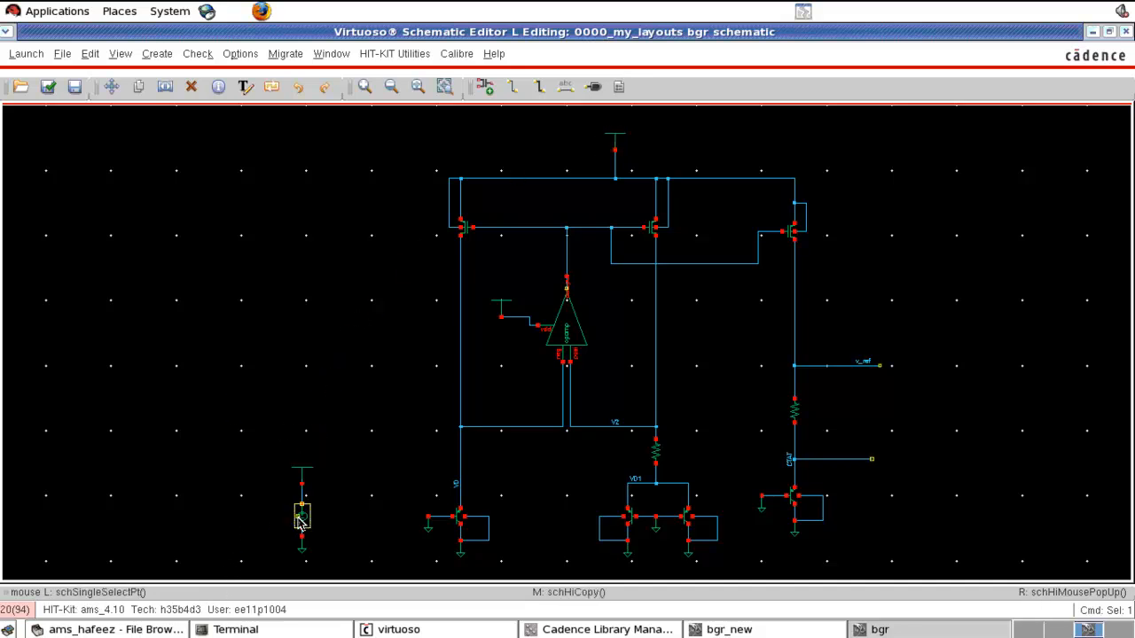
key(q)
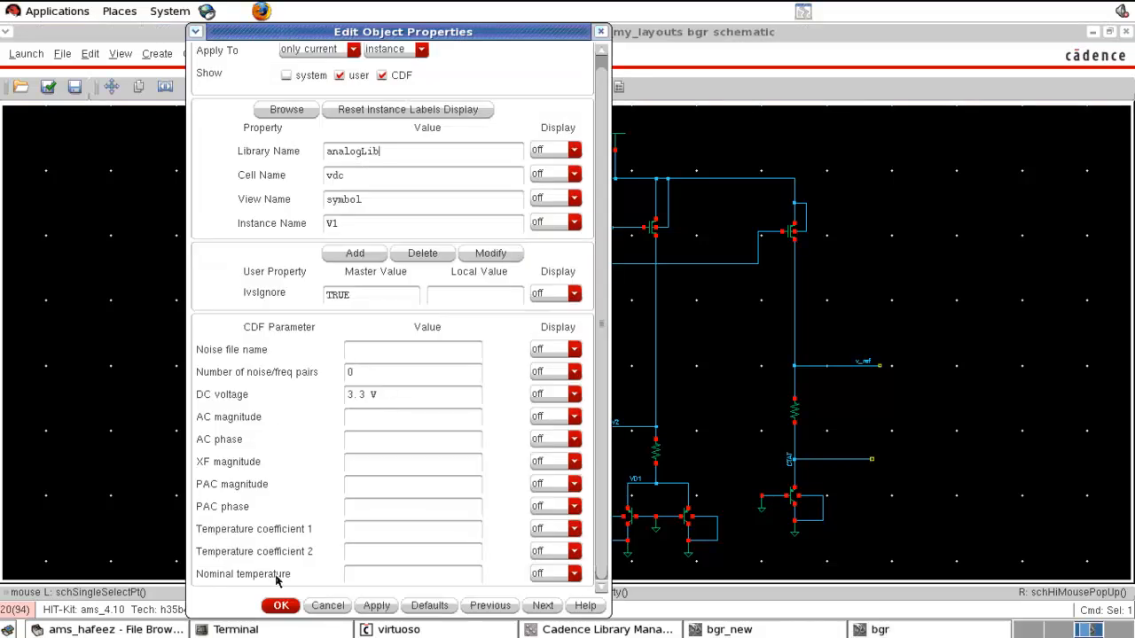
click(281, 607)
key(shift+x)
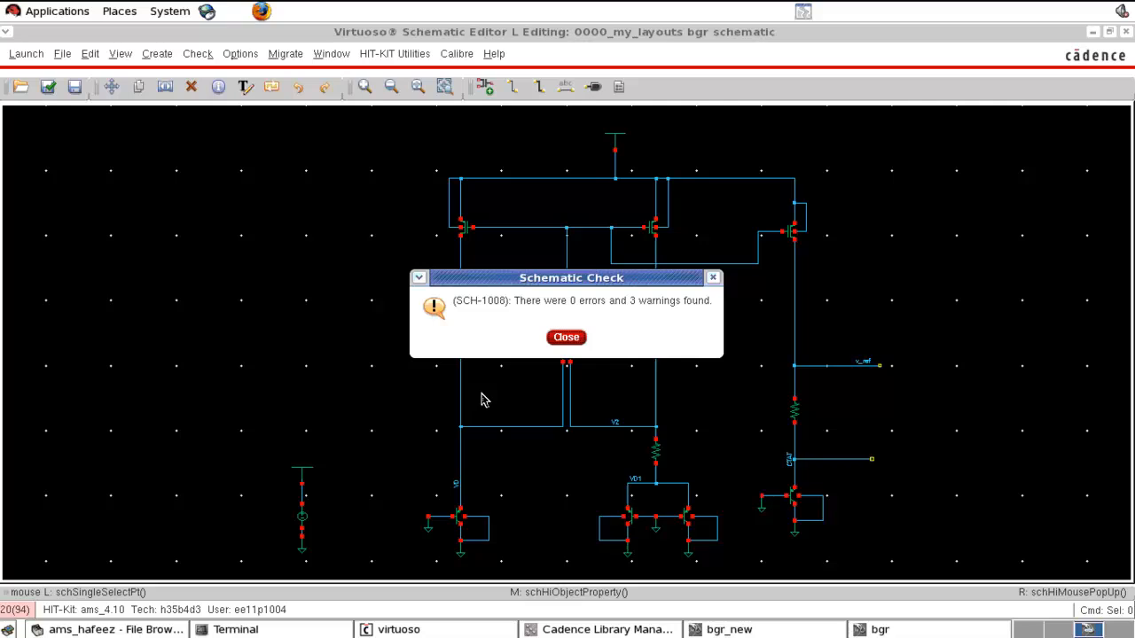
click(566, 337)
Step: Launch ADE L for the bgr schematic and load the state1_for_startup state from the bgr_new cell
click(12, 55)
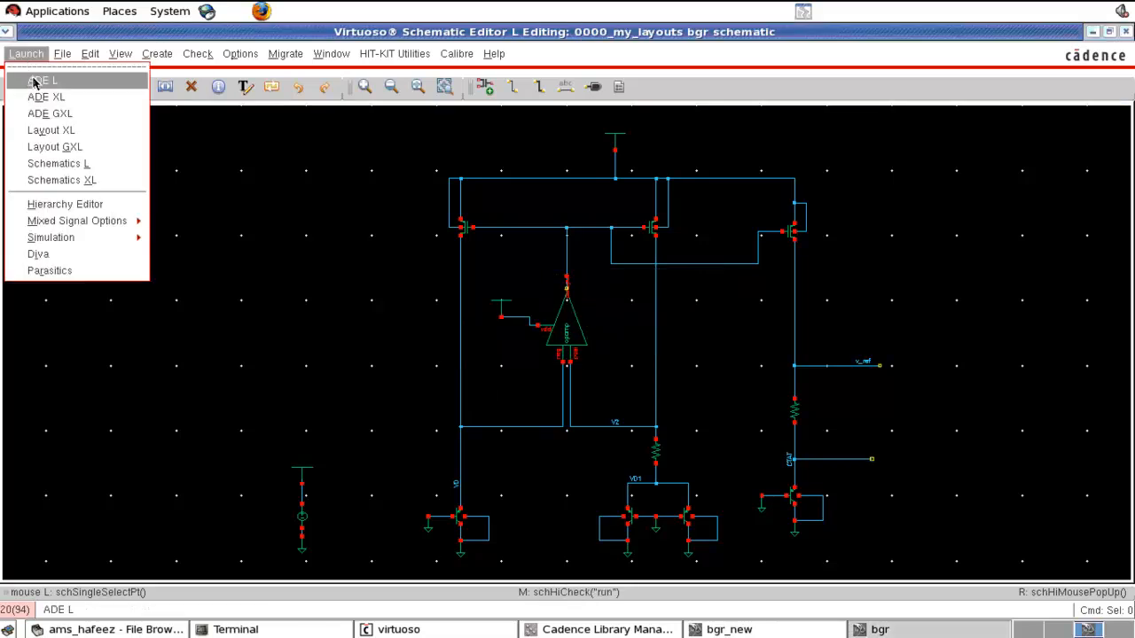
click(41, 81)
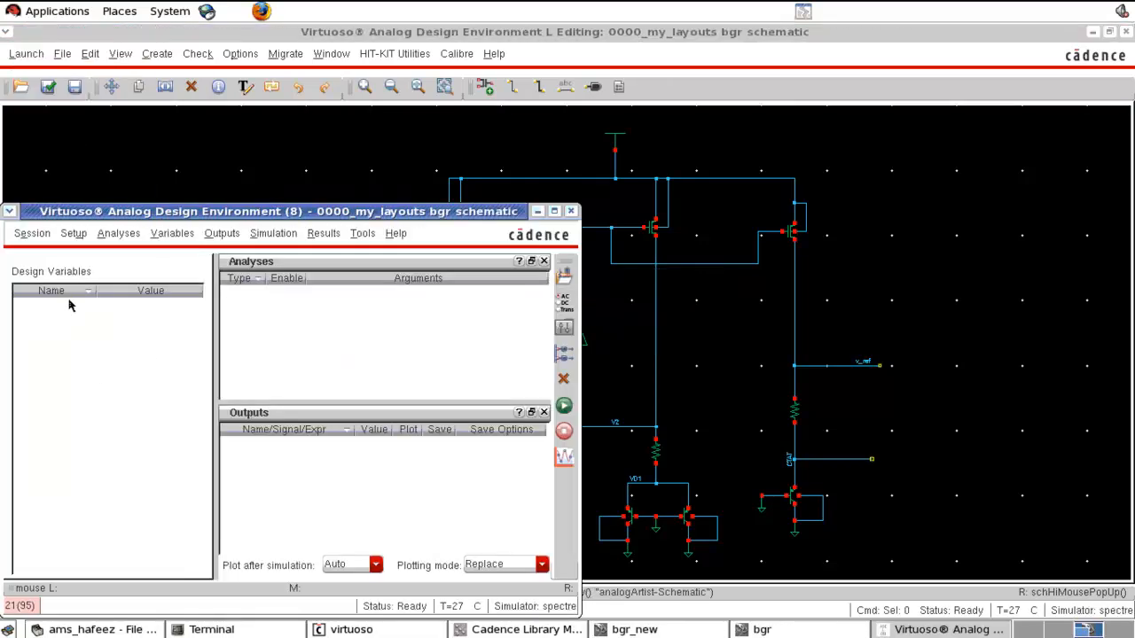
click(43, 239)
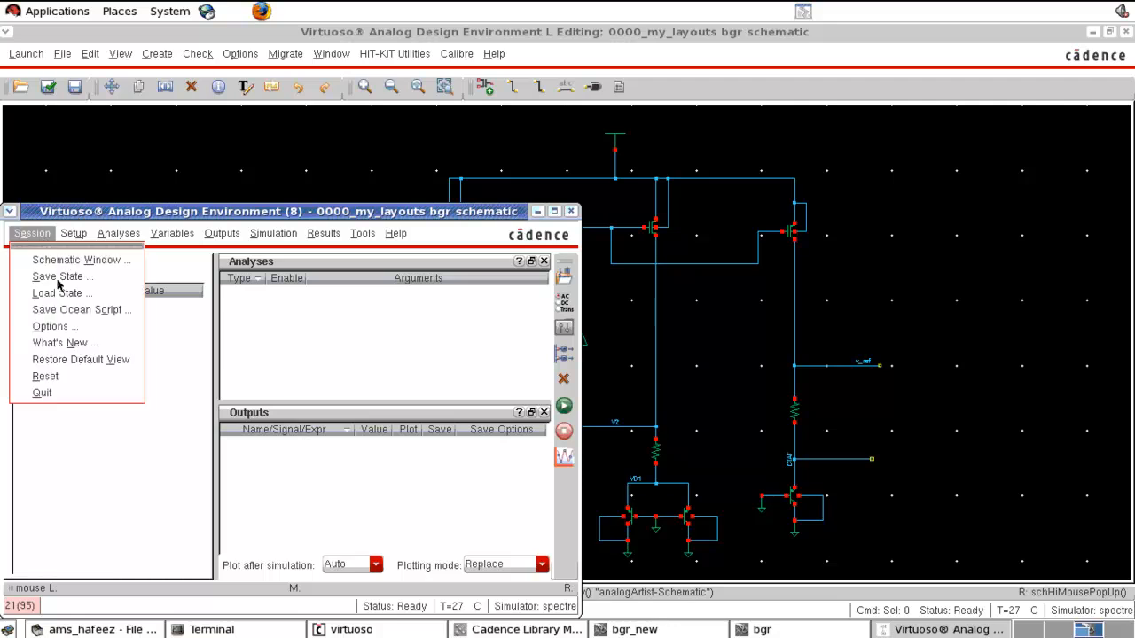
click(49, 294)
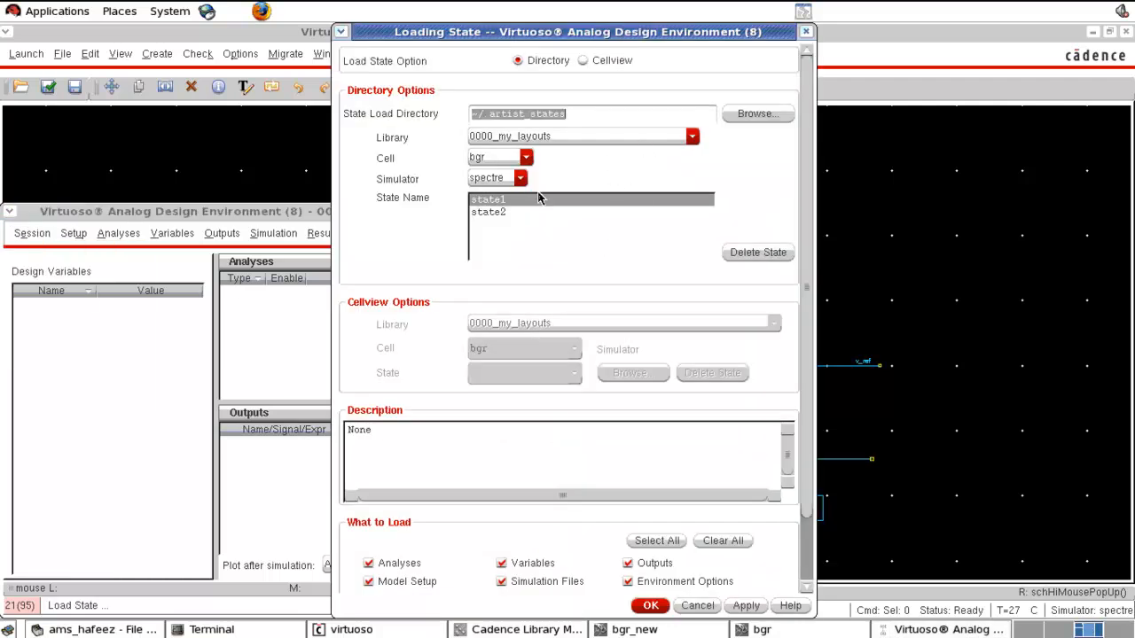
click(568, 137)
click(568, 139)
click(525, 157)
click(507, 190)
click(528, 213)
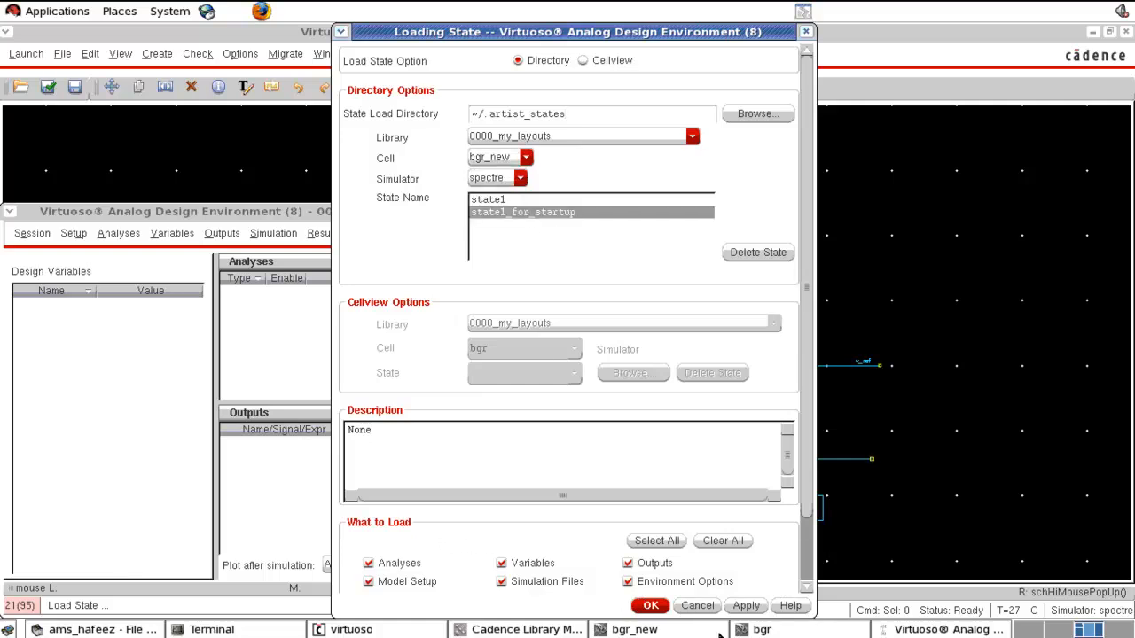
click(651, 605)
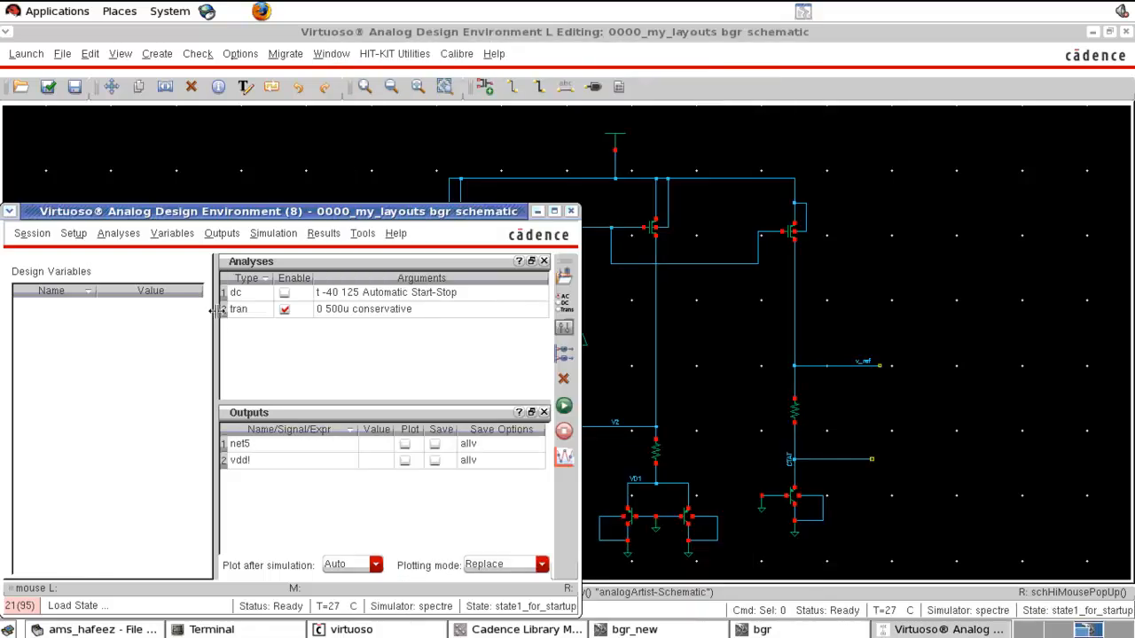
Step: Enable the dc analysis, disable the tran analysis, and delete the net5 output
click(283, 293)
click(283, 310)
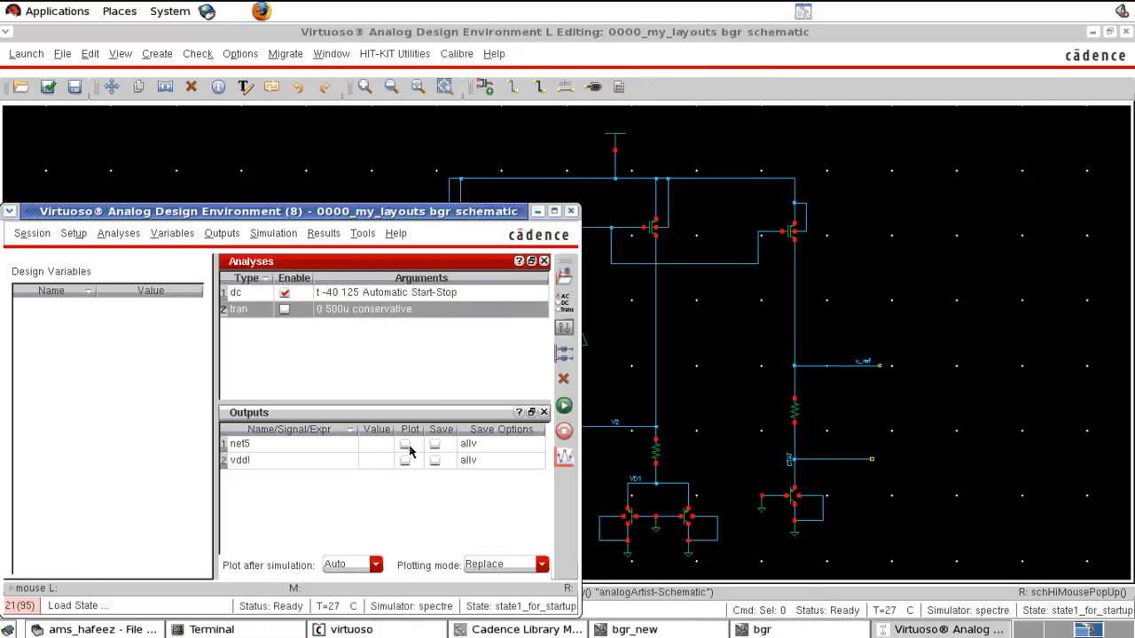
click(407, 447)
click(563, 379)
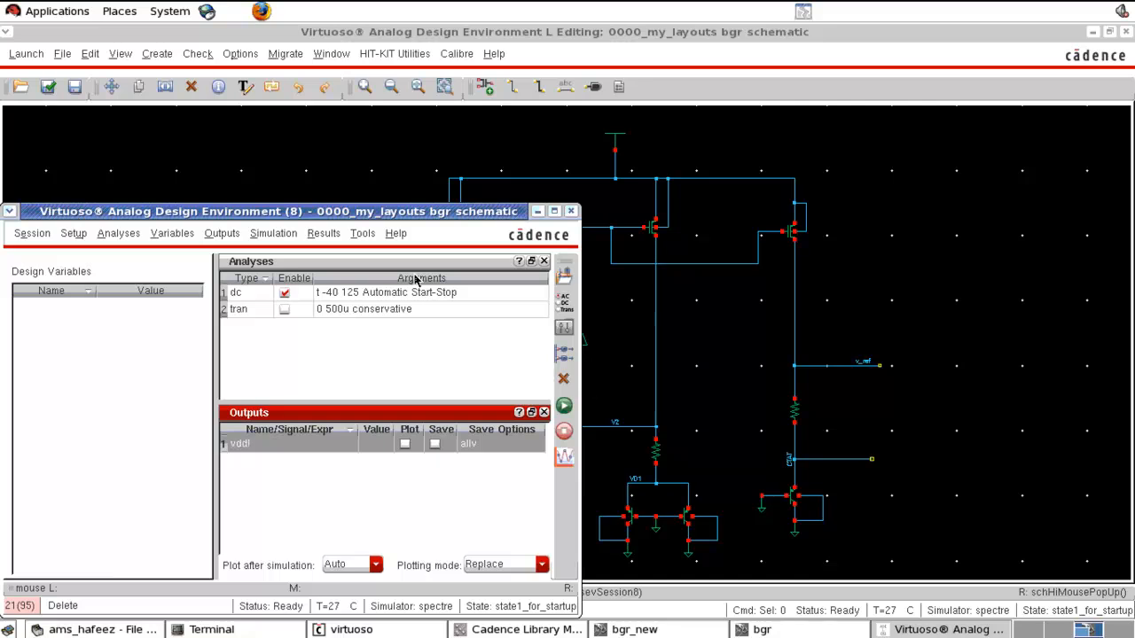
Step: Add the v_ref net to the outputs to be plotted by selecting it on the schematic
click(324, 233)
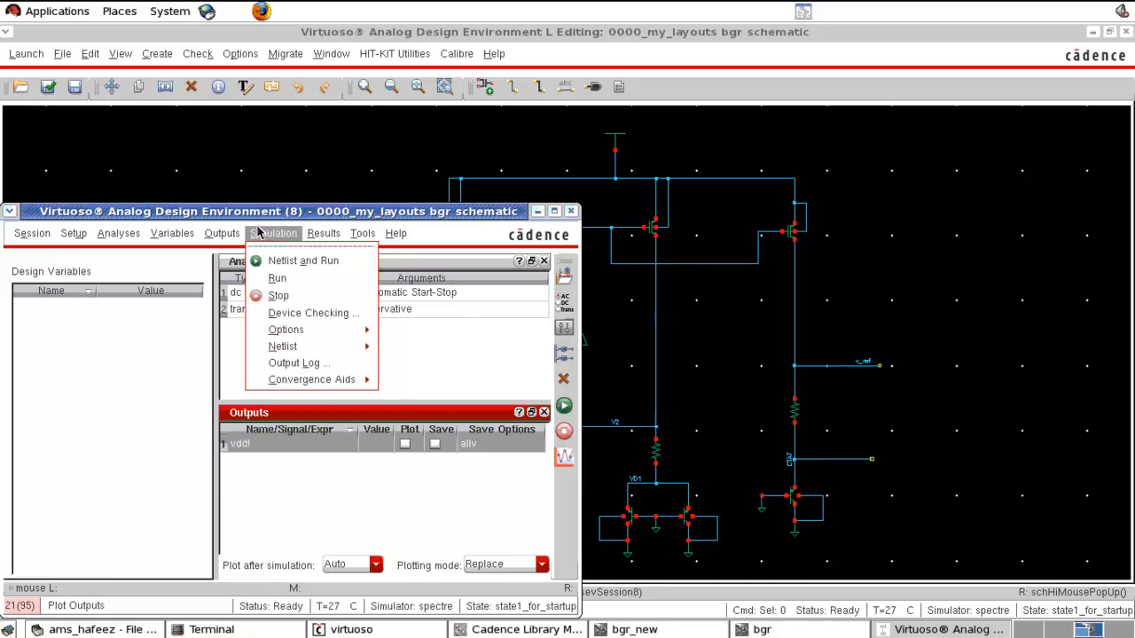
mouse_move(266, 311)
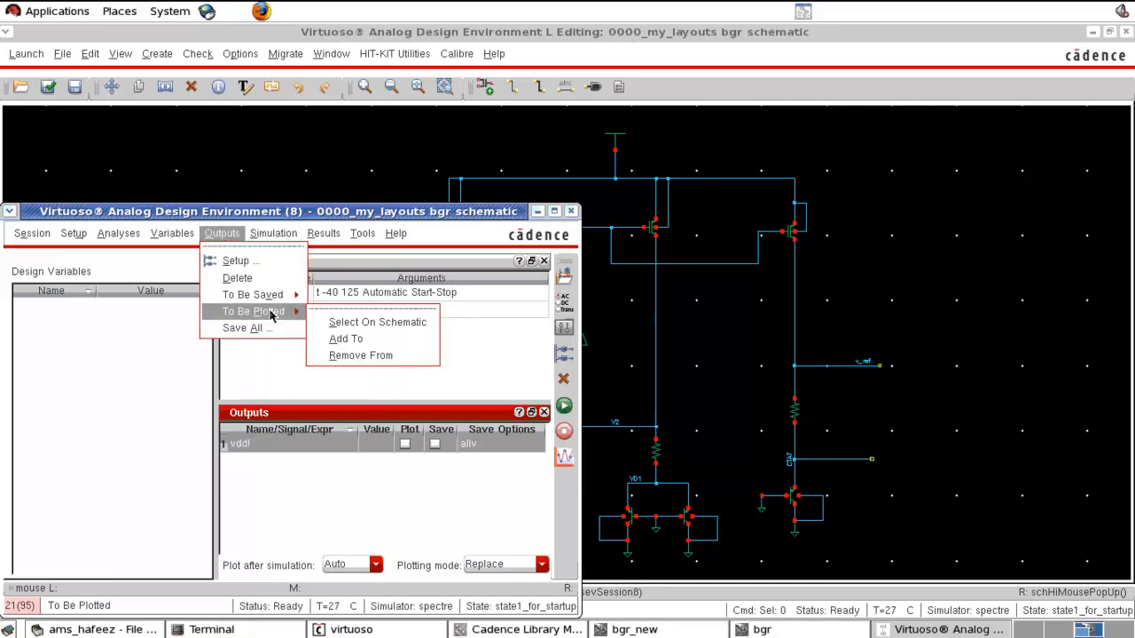
click(350, 322)
click(861, 365)
key(Escape)
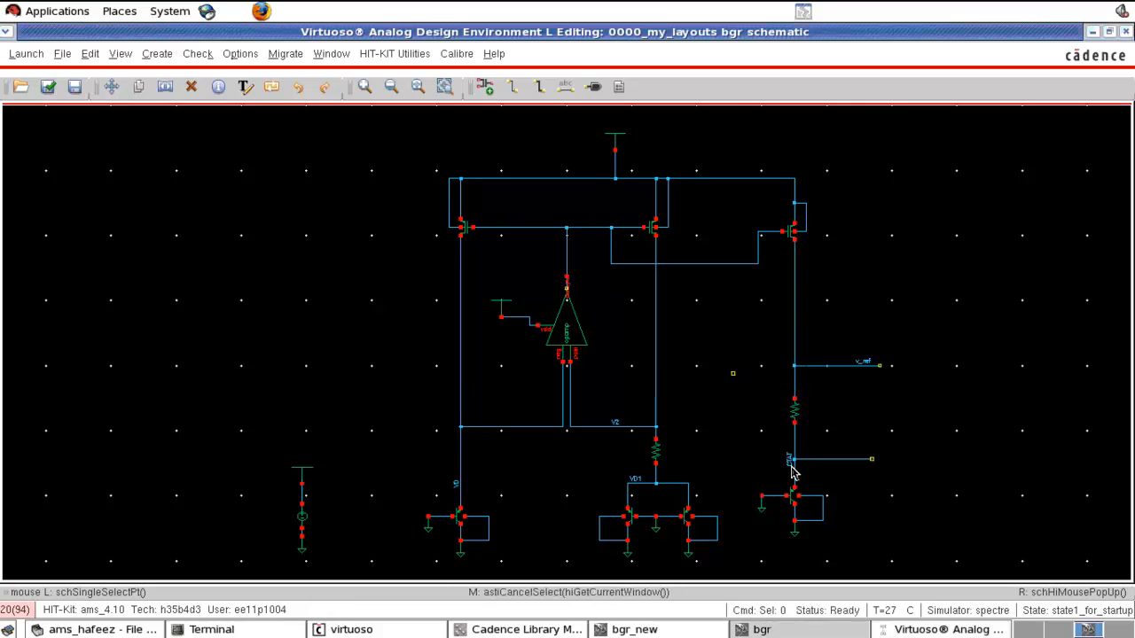
Step: Netlist and run the dc temperature sweep, view the v_ref response, and close the plot
click(895, 627)
click(564, 406)
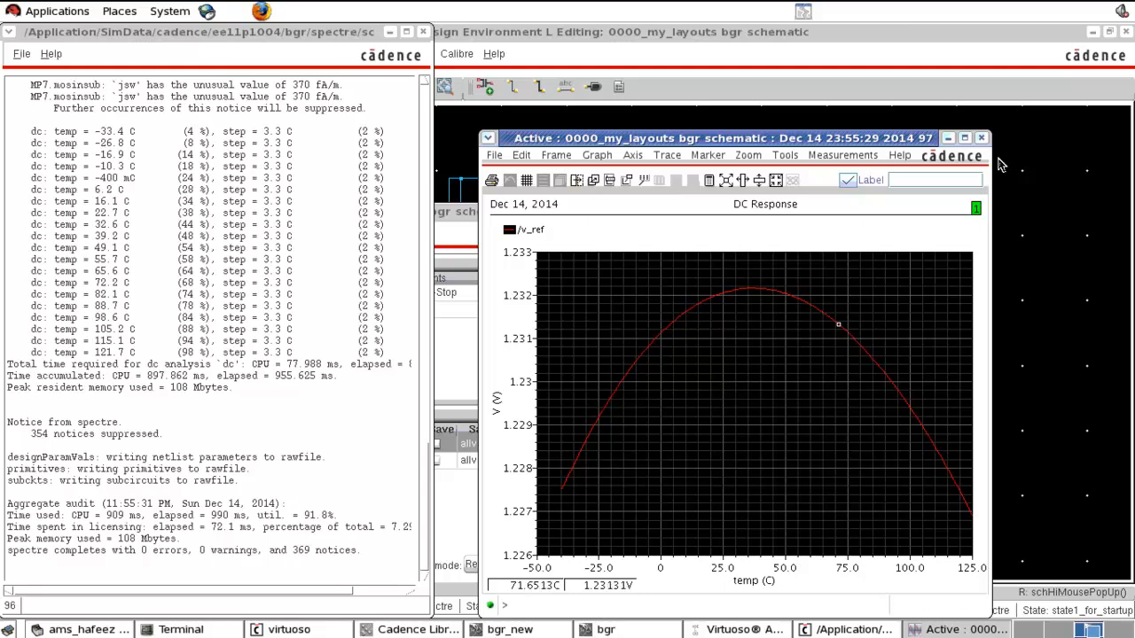
click(982, 137)
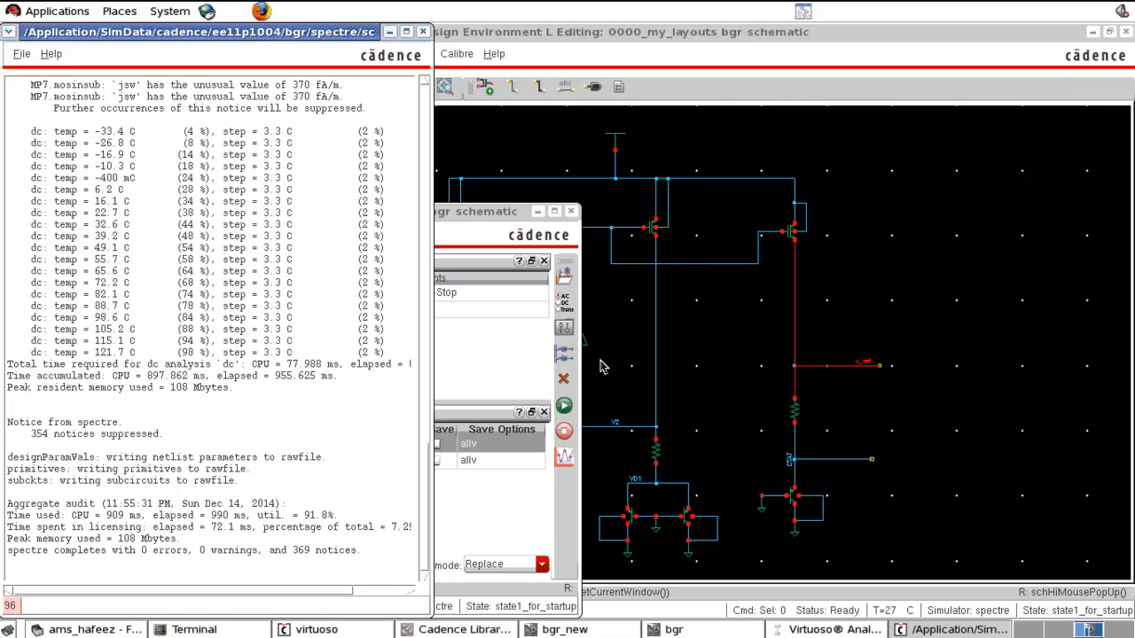
Step: Change the supply source's cell to vpulse with DC voltage 0 V and Voltage 2 at 3.3 V
click(671, 364)
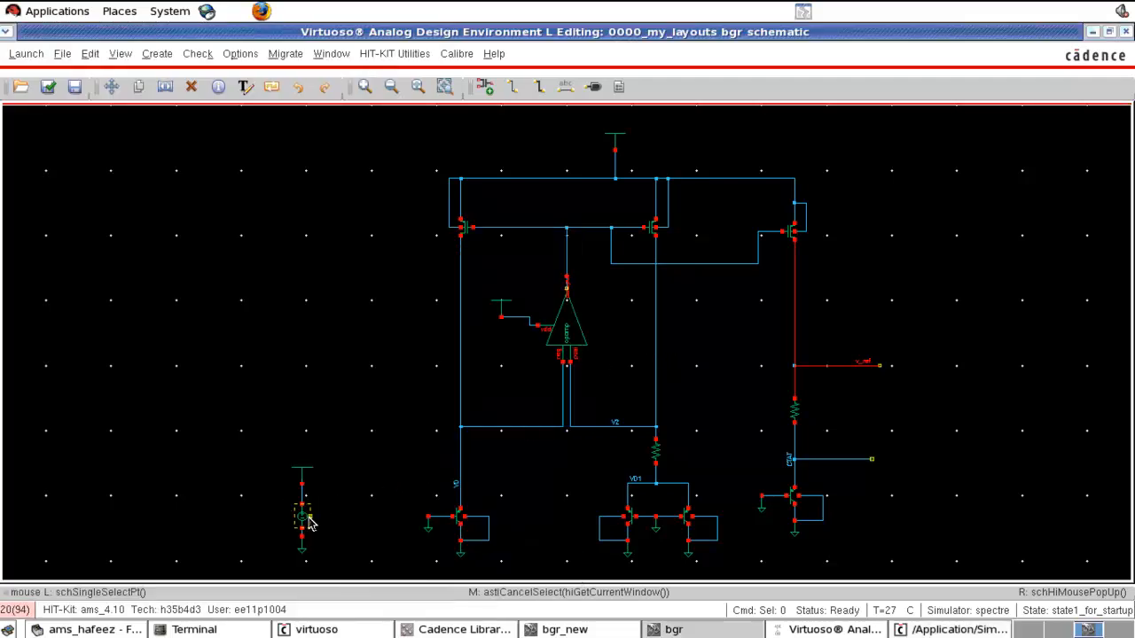
key(q)
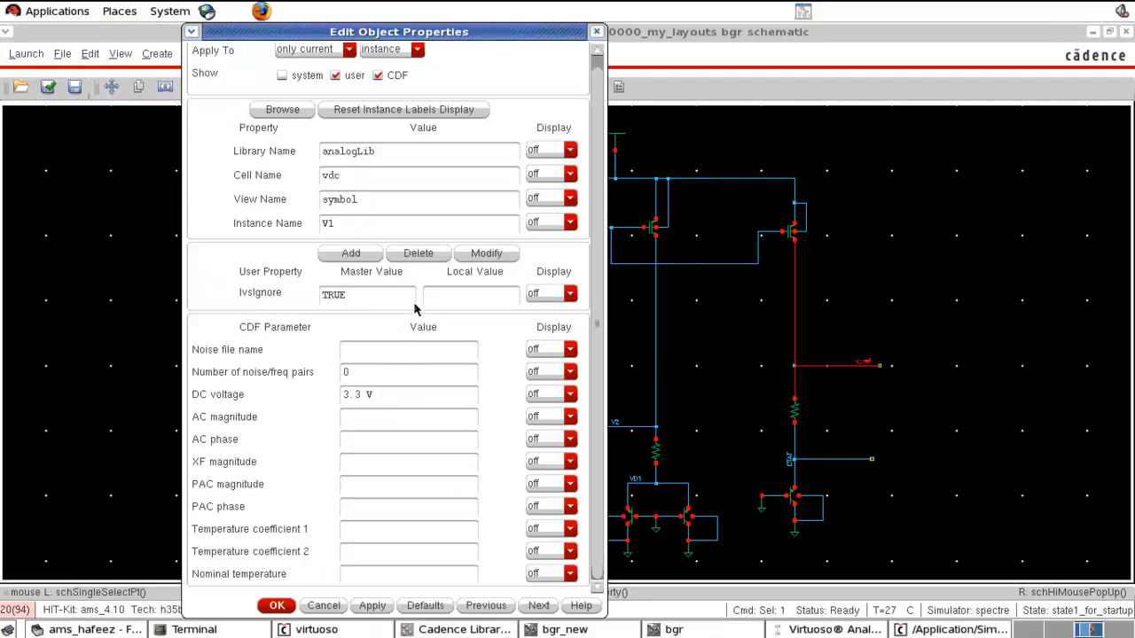
drag(327, 175, 371, 183)
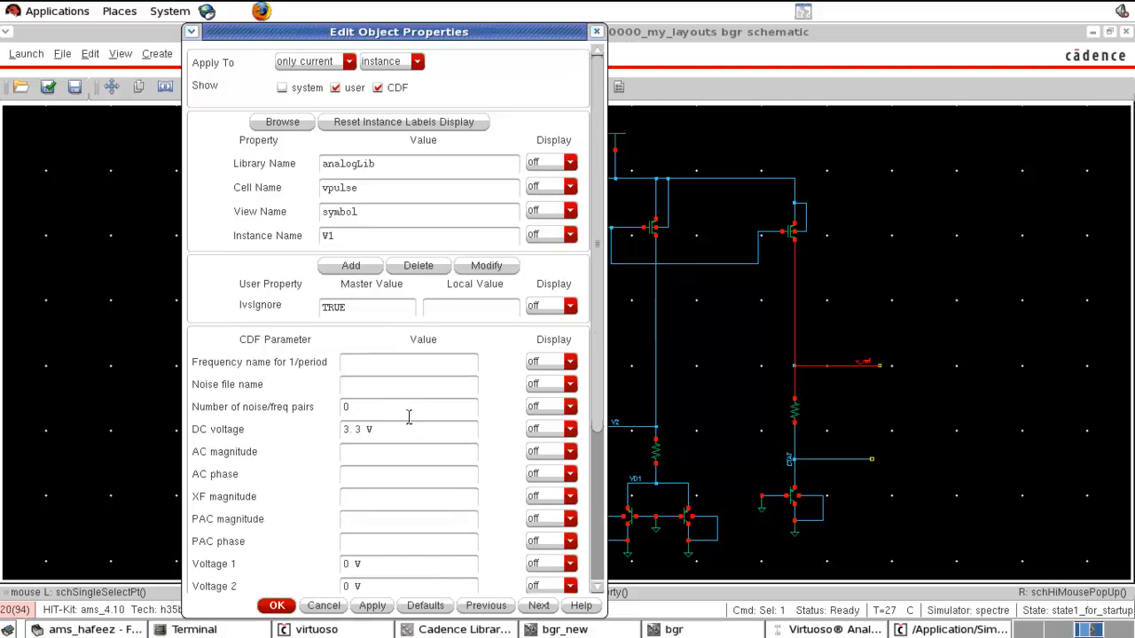
triple_click(388, 429)
text(0)
scroll(431, 420, down, 5)
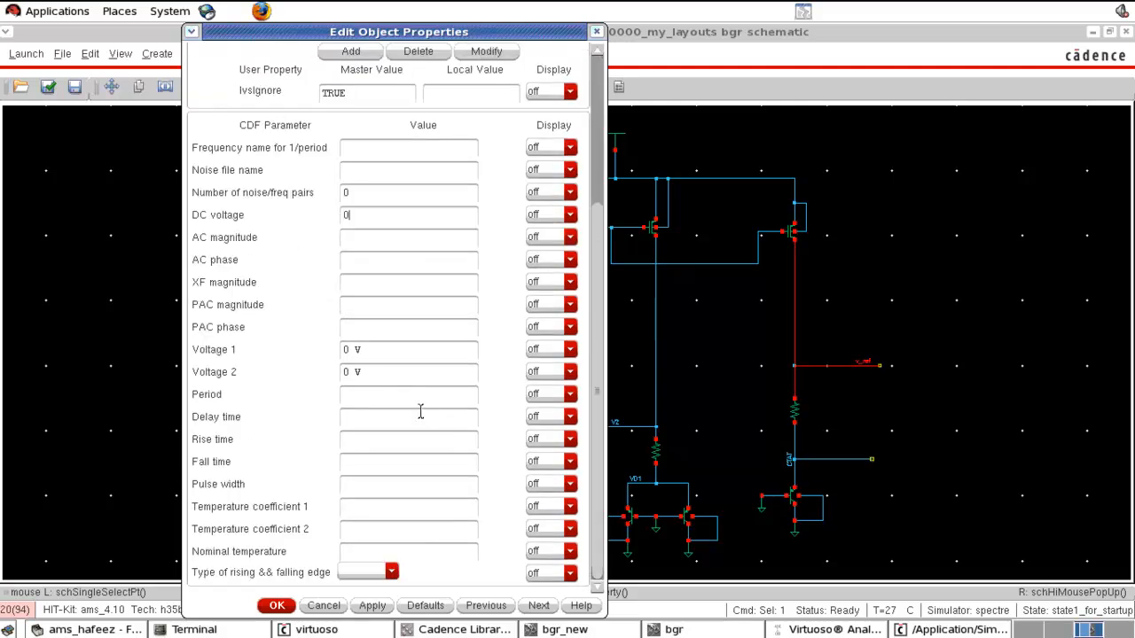
triple_click(387, 372)
text(3.3)
scroll(266, 368, up, 2)
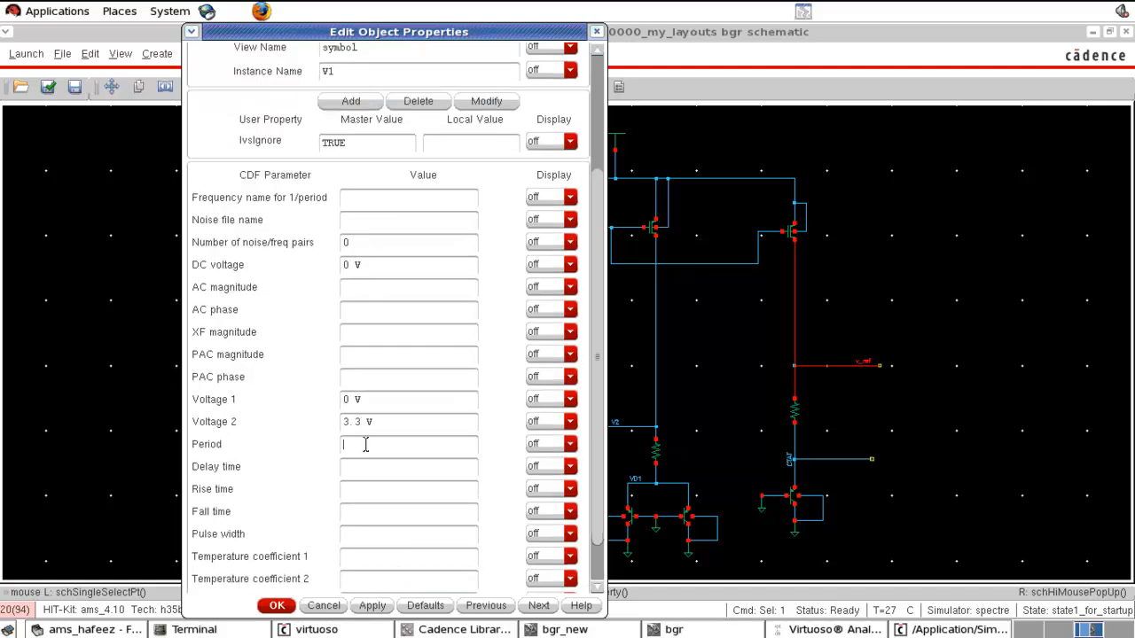
Step: Set the pulse source's period to 1 s, rise time to 100u and pulse width to 0.5, and apply the properties
text(1 s)
click(362, 494)
text(100u)
click(357, 531)
text(0.5)
click(276, 605)
click(269, 512)
key(g)
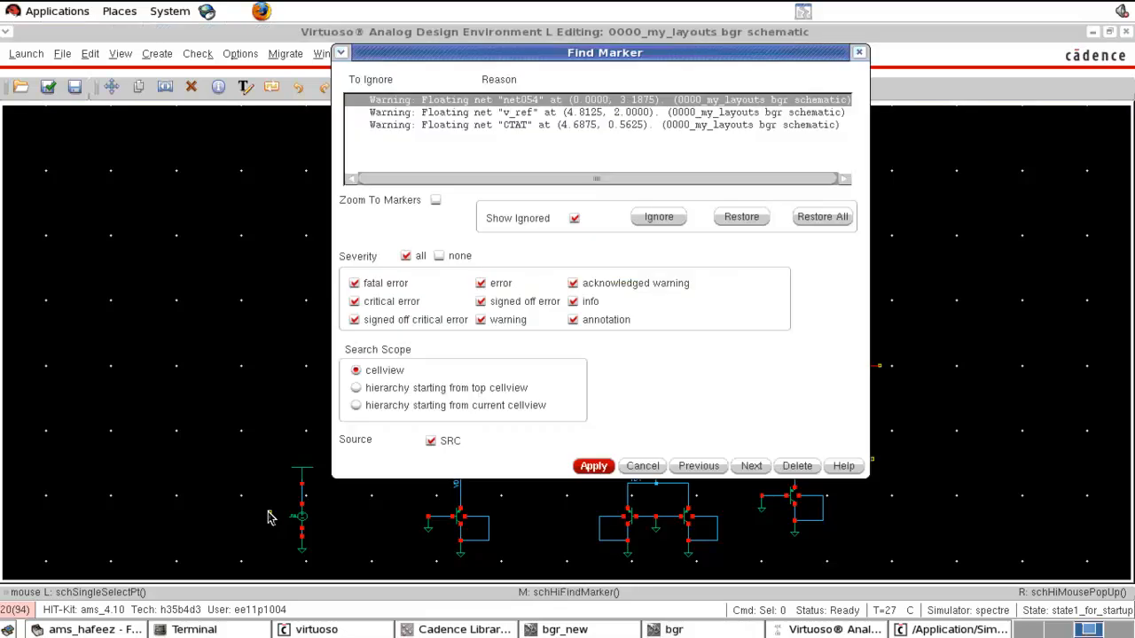
click(643, 467)
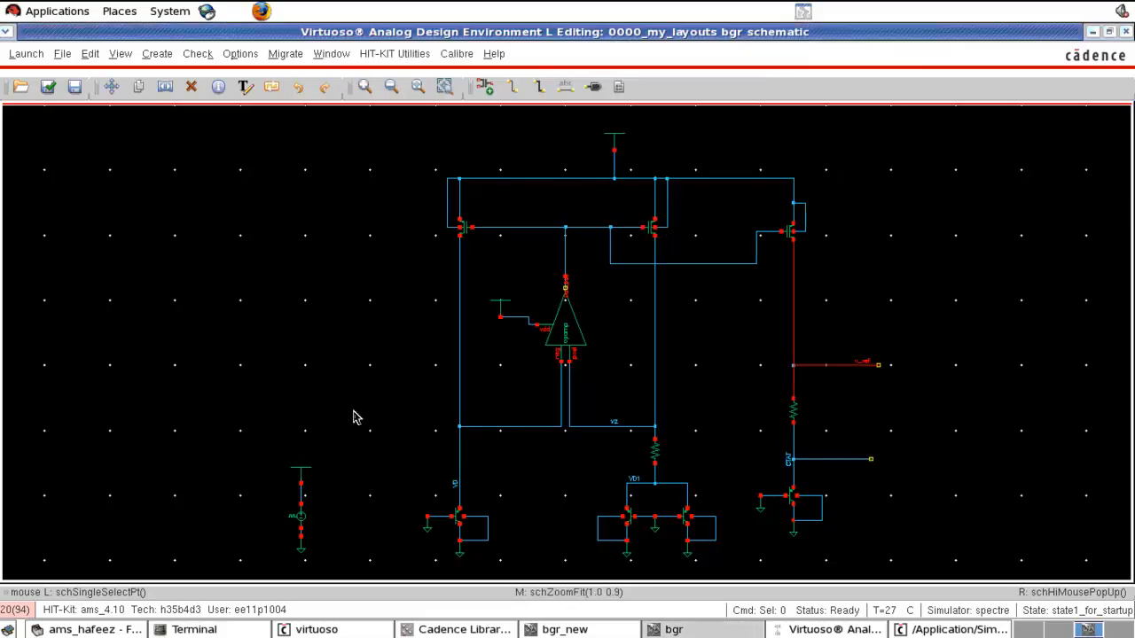
Step: Check and save the bgr schematic, run the transient analysis, view the vdd! waveform, and close the plot
key(shift+x)
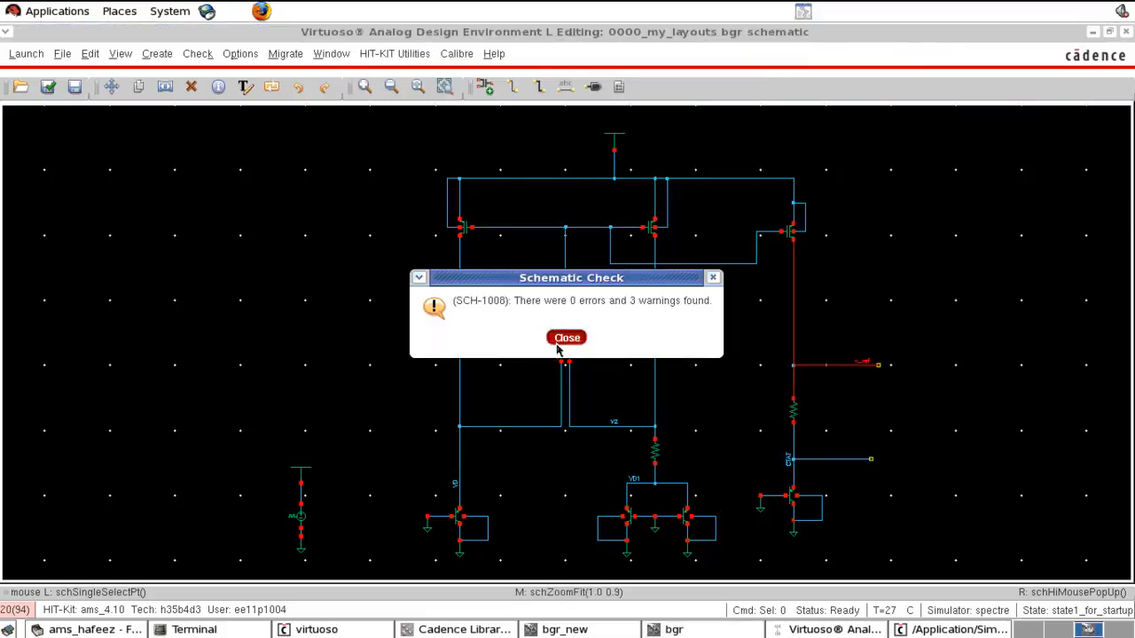
click(558, 343)
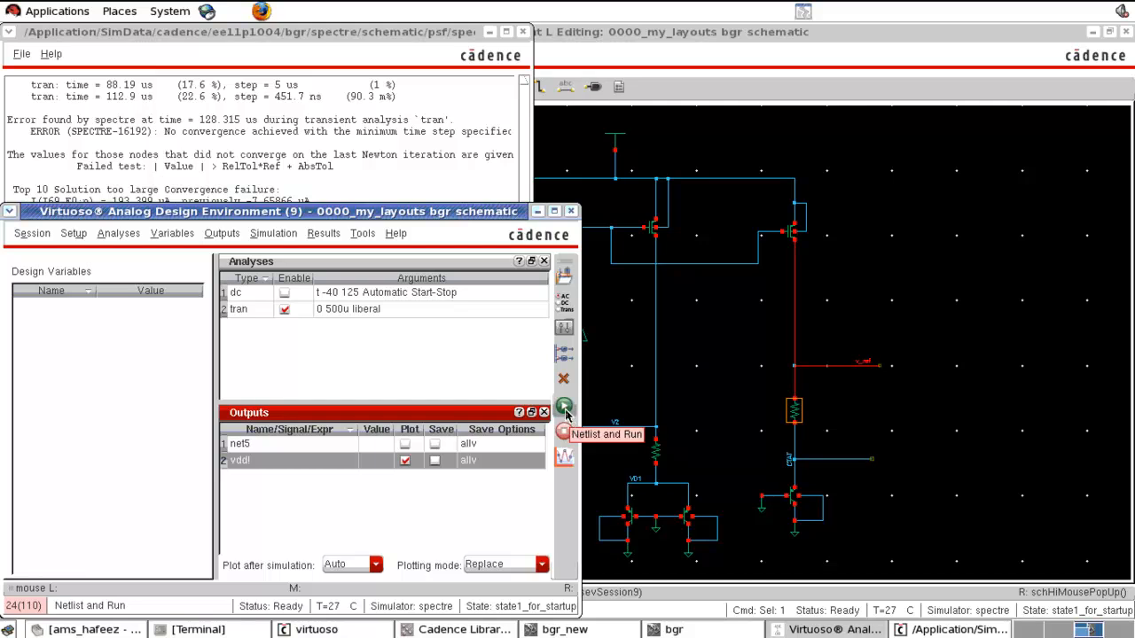
click(565, 409)
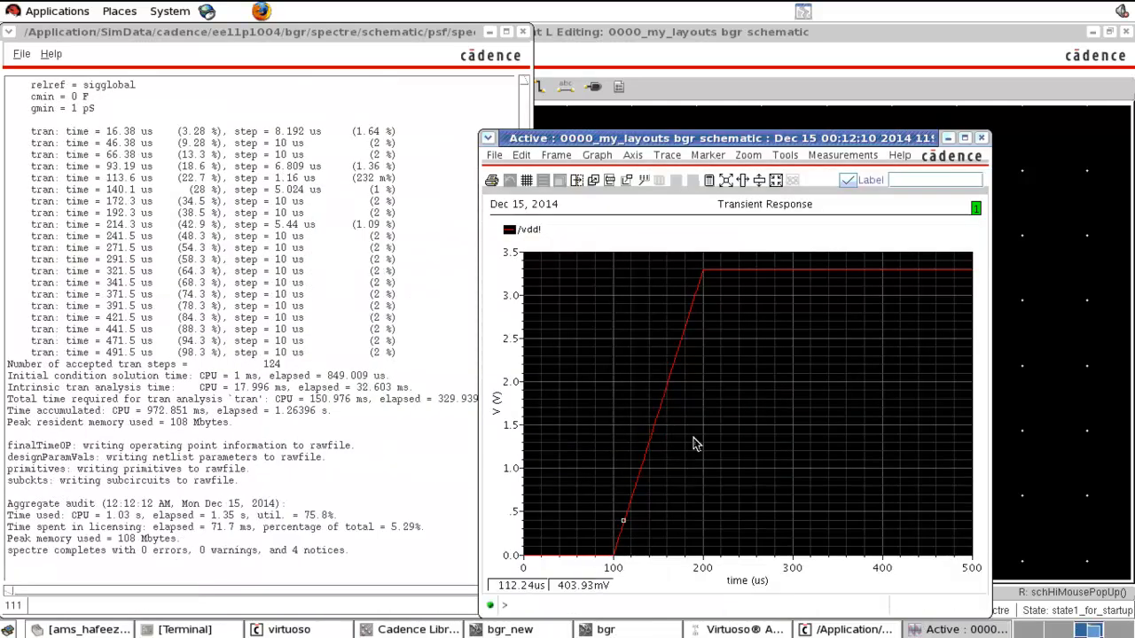
click(981, 138)
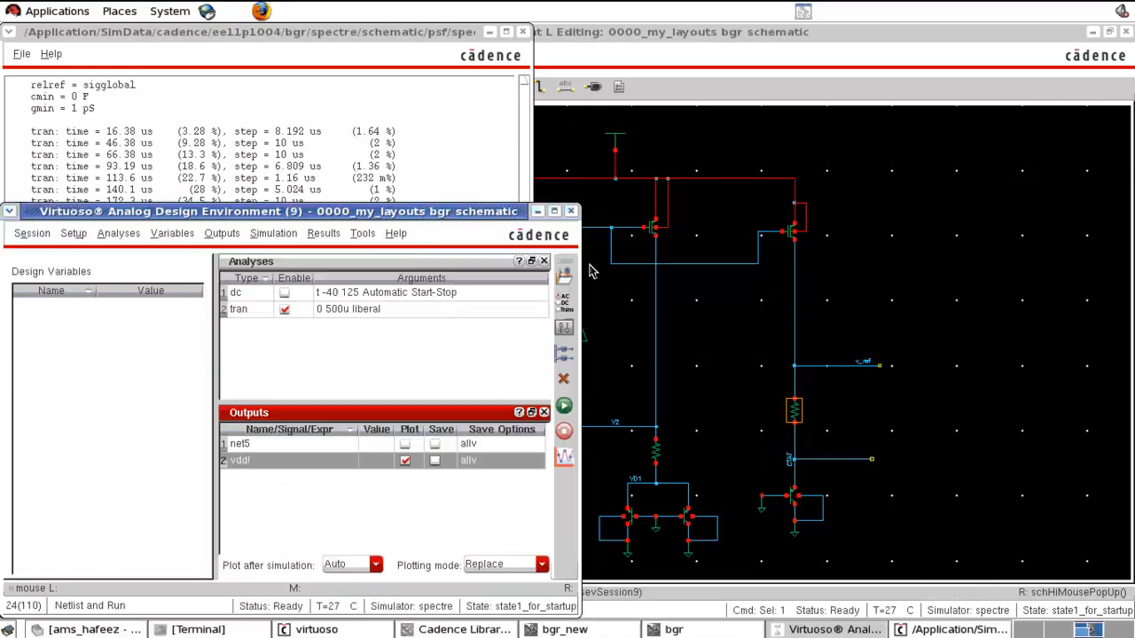
Step: Remove net5 from the simulation outputs and add the v_ref net from the schematic to the outputs to be plotted
click(405, 446)
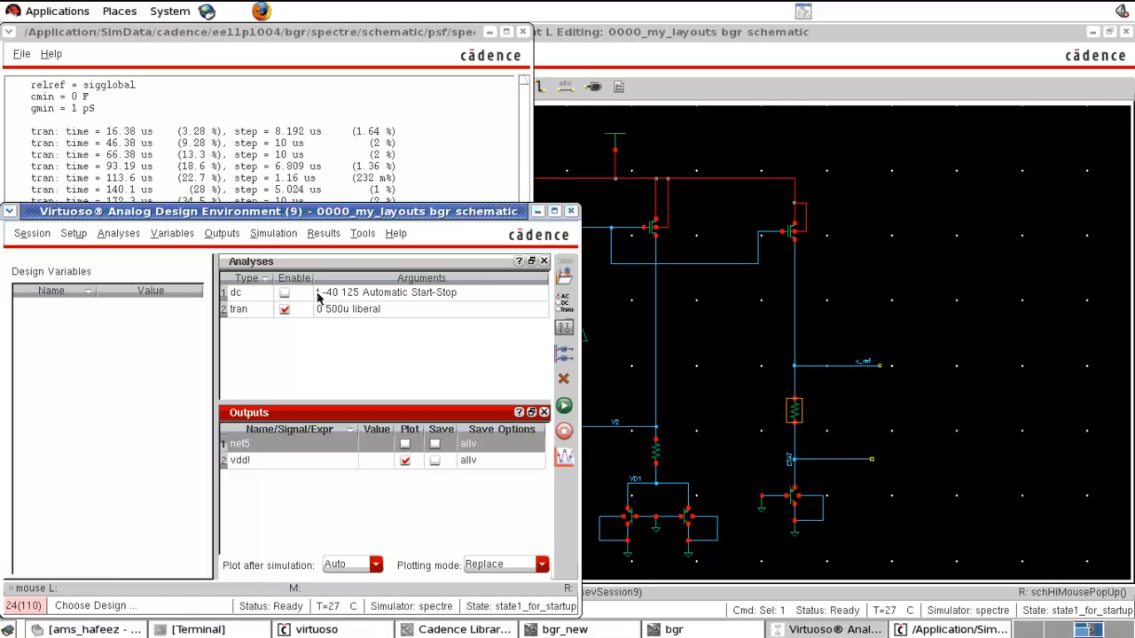
click(563, 379)
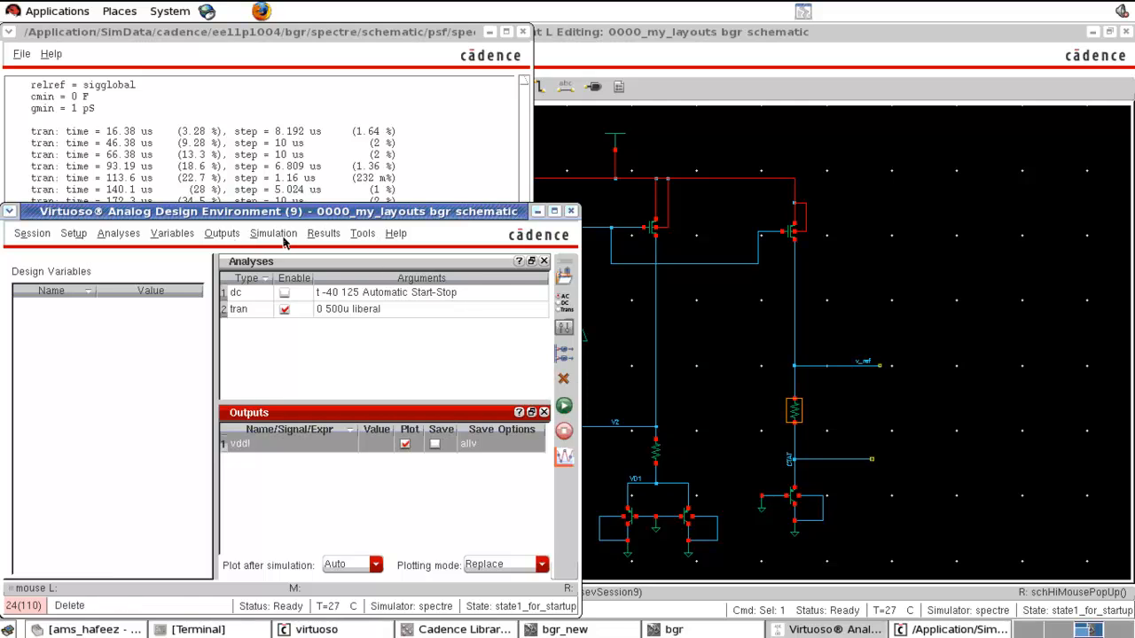
click(223, 235)
mouse_move(259, 312)
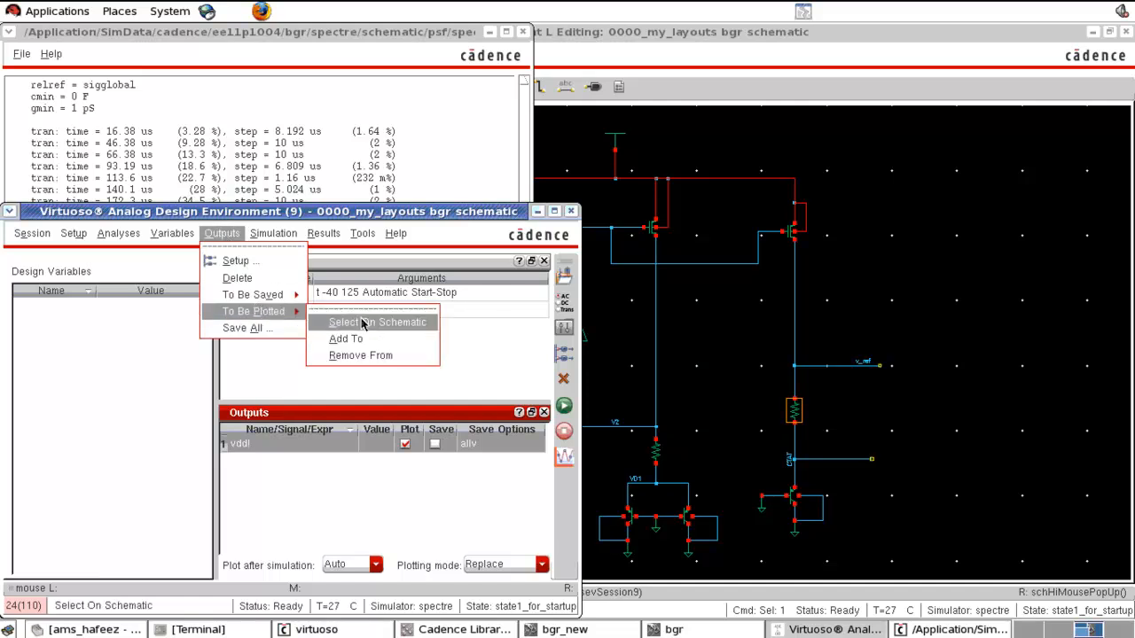
click(377, 322)
click(861, 367)
key(Escape)
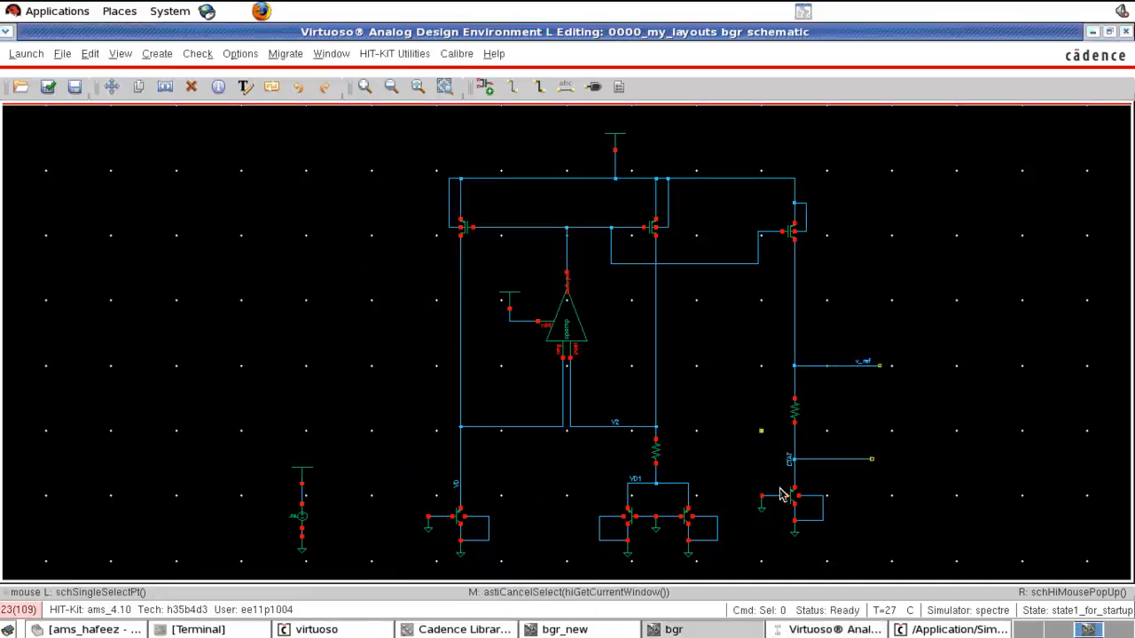
Step: Netlist and run the transient analysis, view the vdd! and v_ref waveforms together, and close the plot
click(789, 627)
click(564, 405)
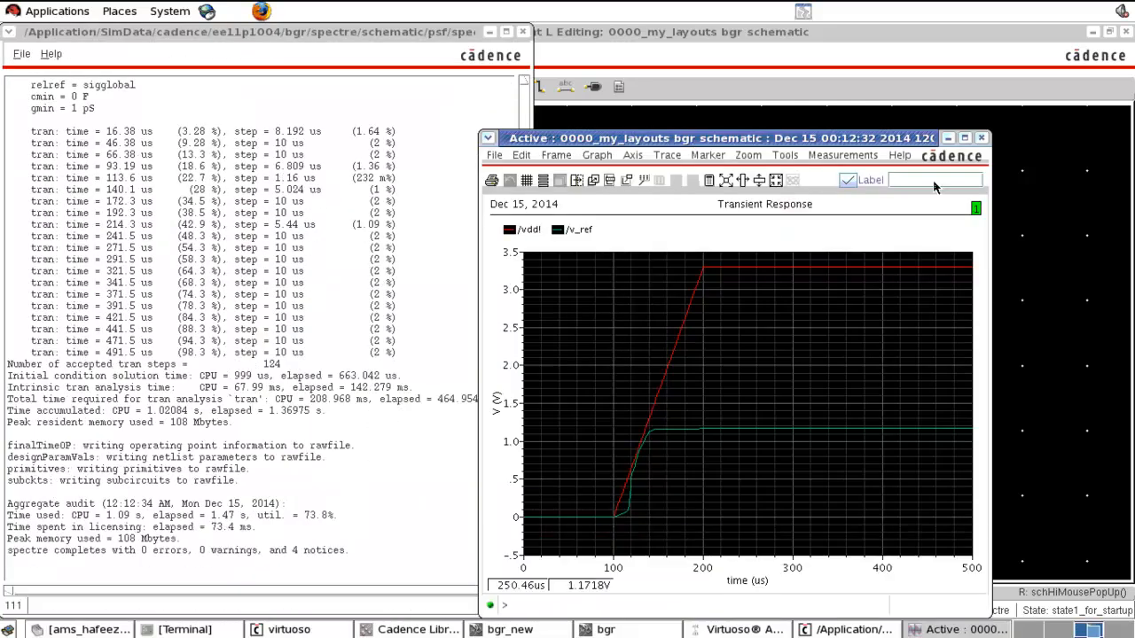
click(982, 138)
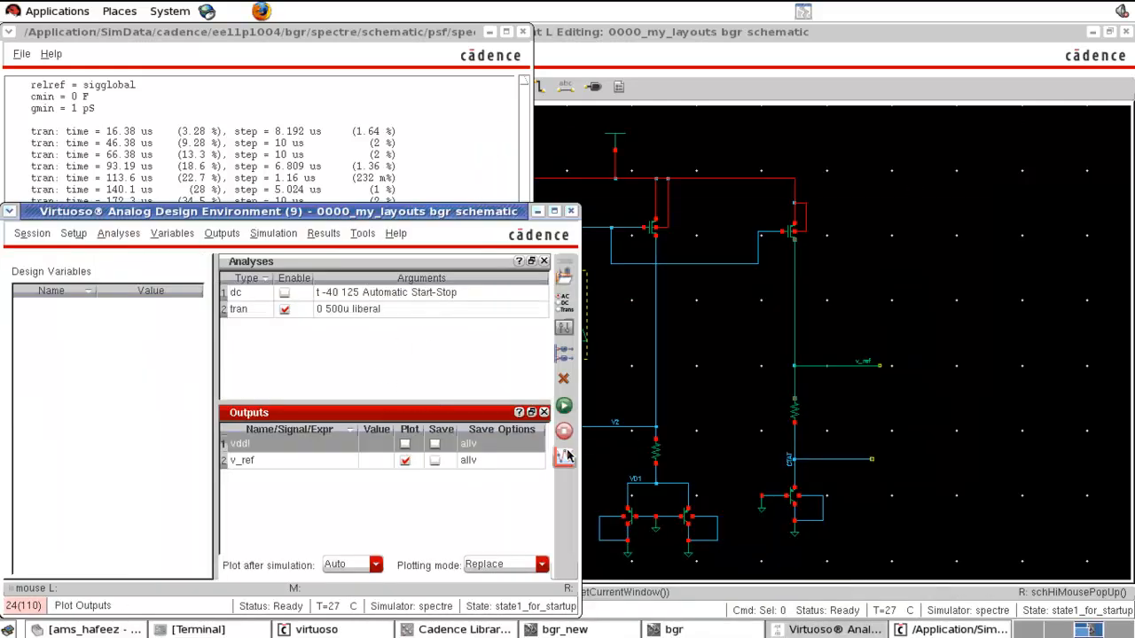
Step: Rerun the transient analysis with only v_ref plotted, view its start-up response, and close the plot
click(564, 407)
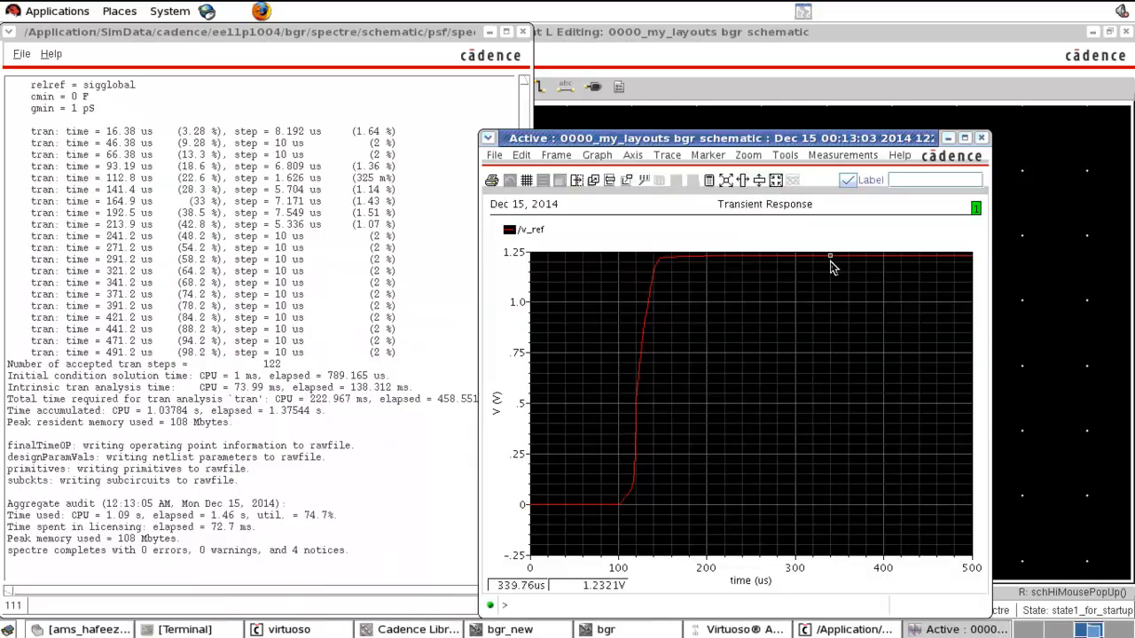
click(980, 137)
click(950, 223)
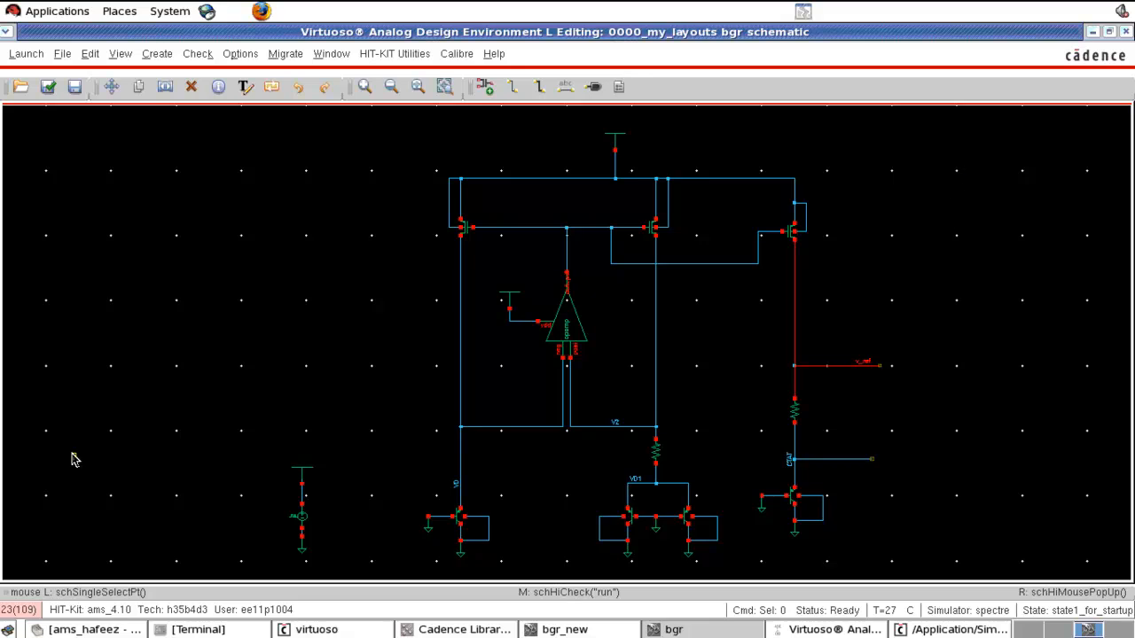
Step: Move the pulsed supply source with its vdd and gnd symbols to the free area right of the bgr circuit
drag(265, 444, 345, 565)
key(s)
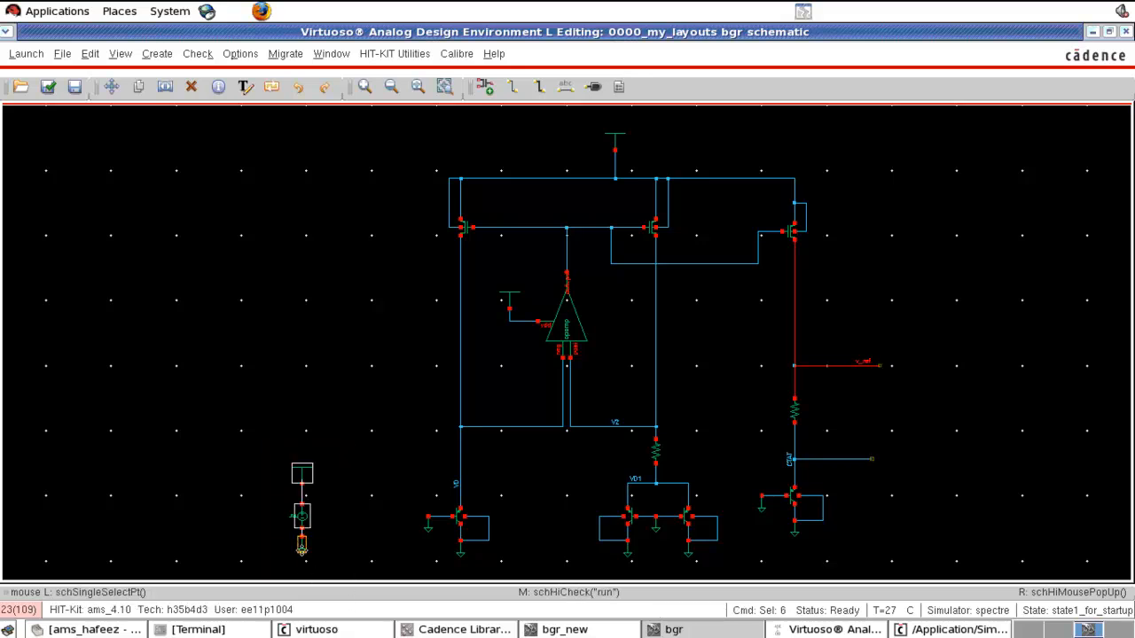
click(301, 542)
click(977, 551)
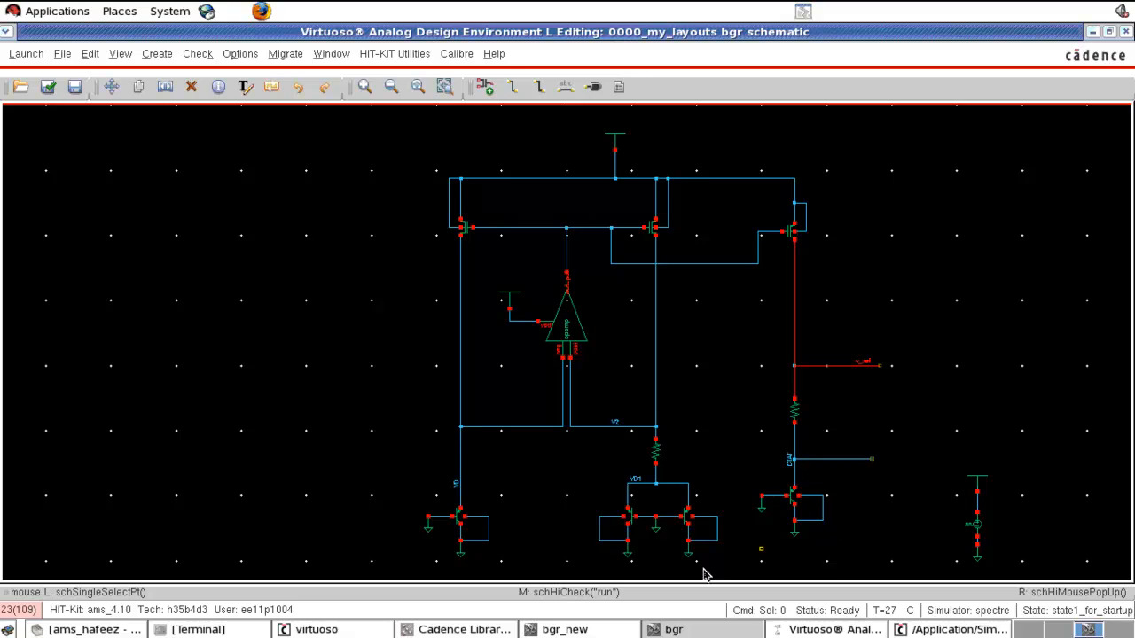
Step: Copy the start-up circuit together with its adjoining VD branch from the bgr_new schematic into the free area left of the bgr circuit
click(596, 630)
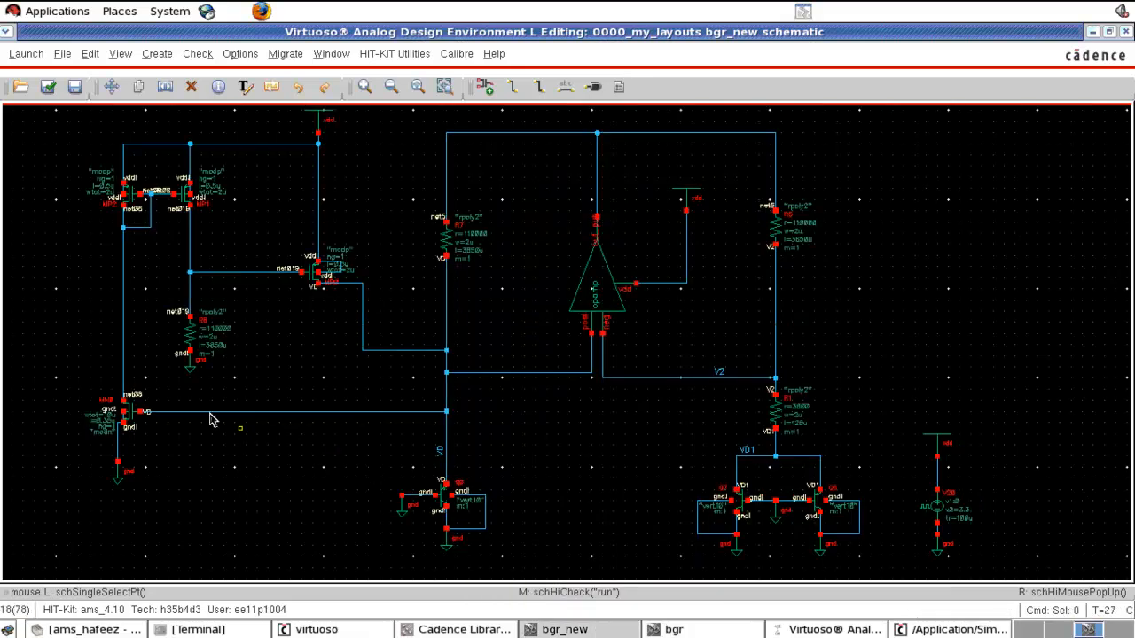
ctrl+scroll(126, 217, down, 2)
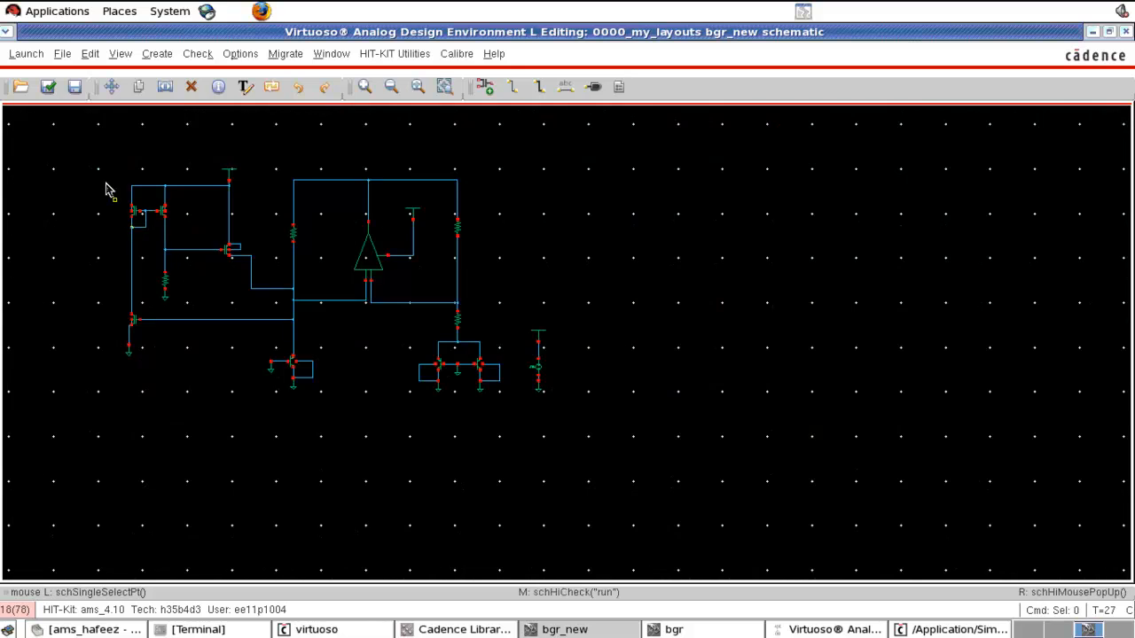
drag(74, 133, 346, 435)
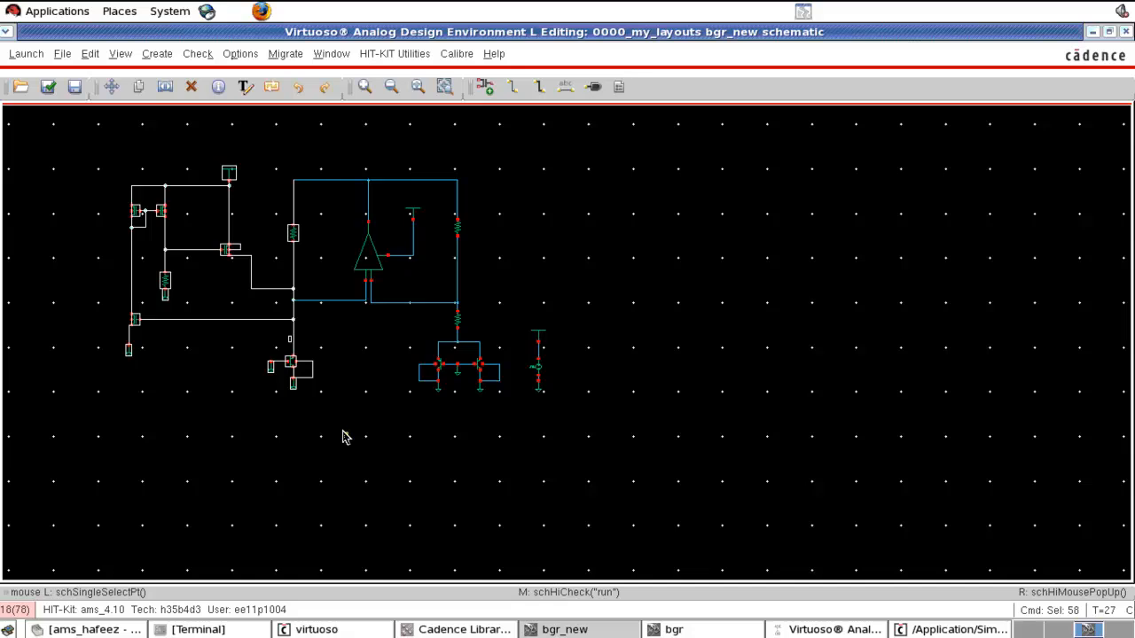
key(c)
click(221, 320)
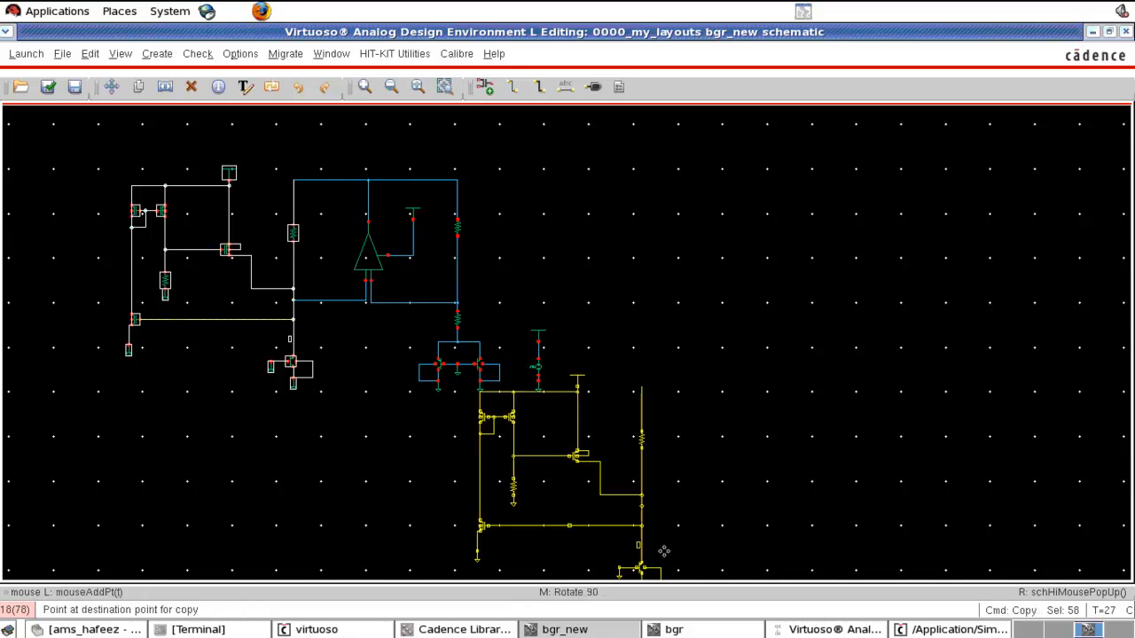
click(711, 630)
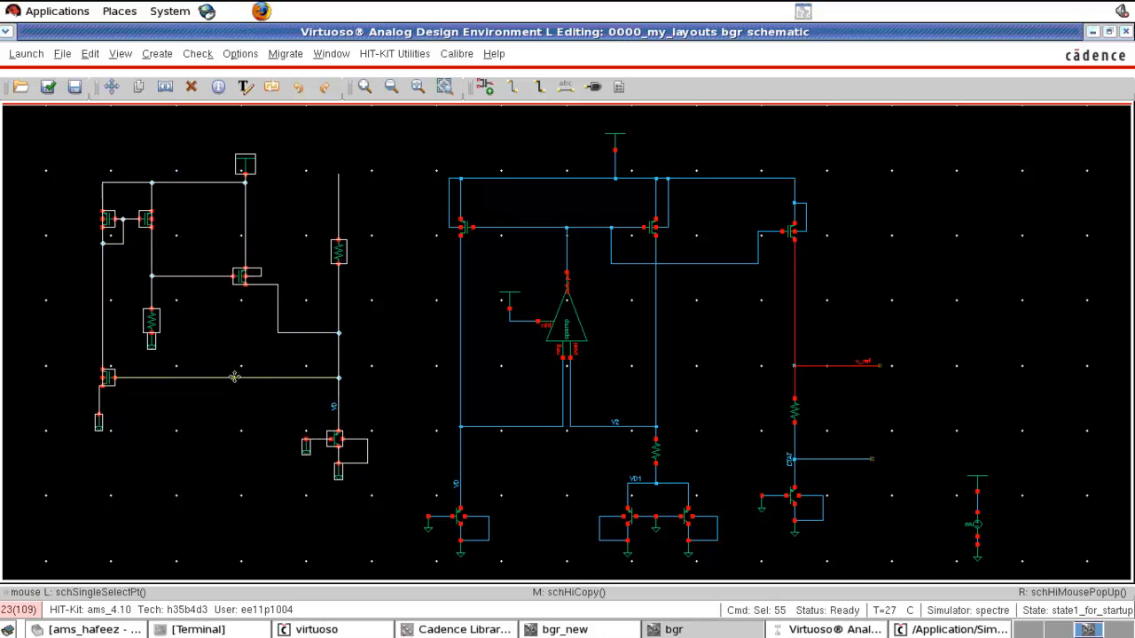
Step: Delete the duplicate VD branch with its resistor and diode-connected transistor from the copied start-up circuit
key(Escape)
drag(306, 154, 394, 522)
key(Delete)
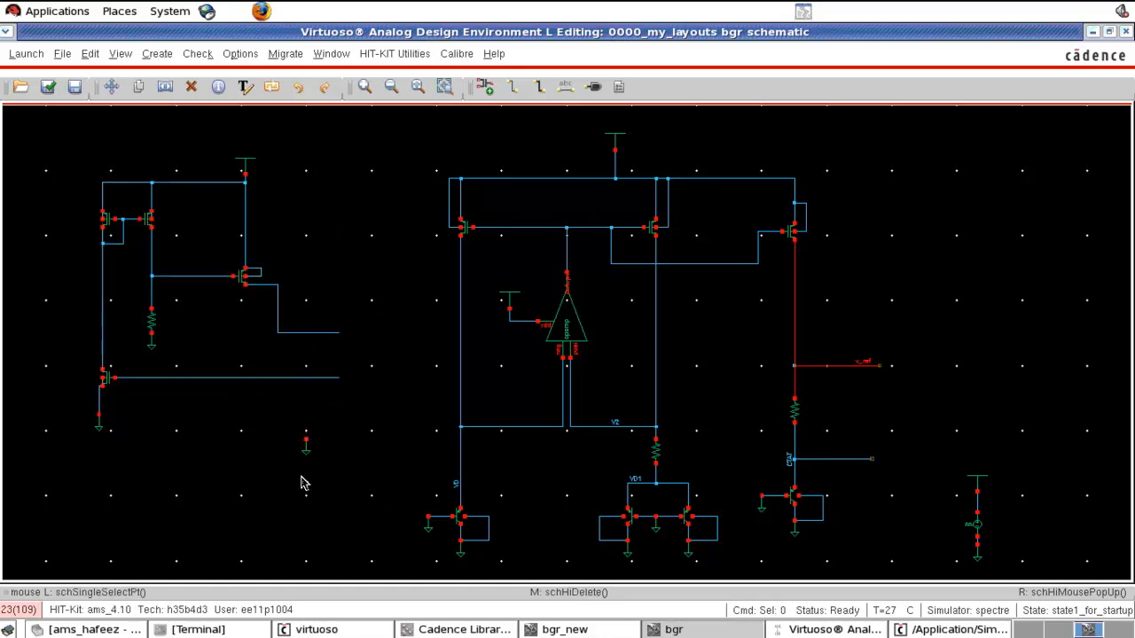
Step: Stretch the start-up circuit's two open wires onto the bgr's VD line so that they end on it
key(s)
click(338, 378)
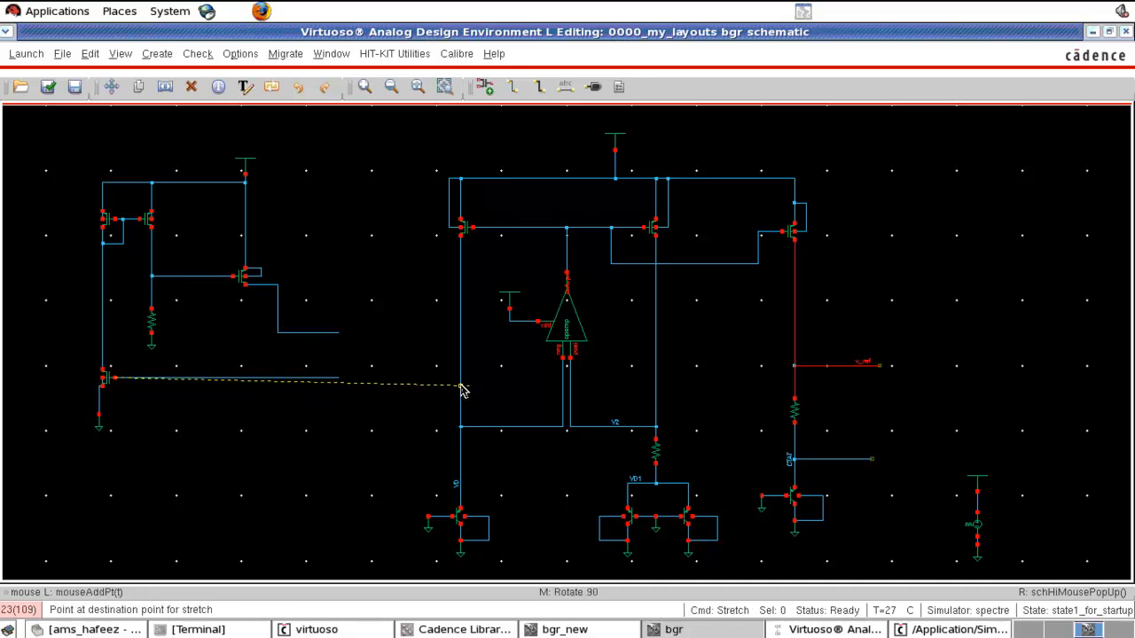
click(460, 379)
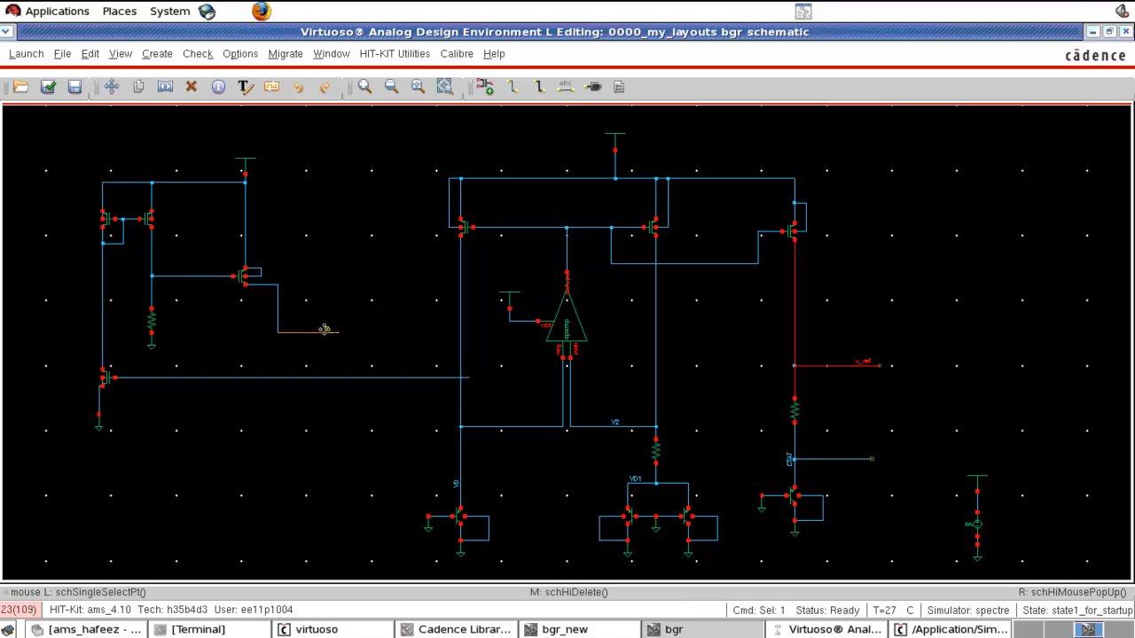
drag(332, 333, 433, 337)
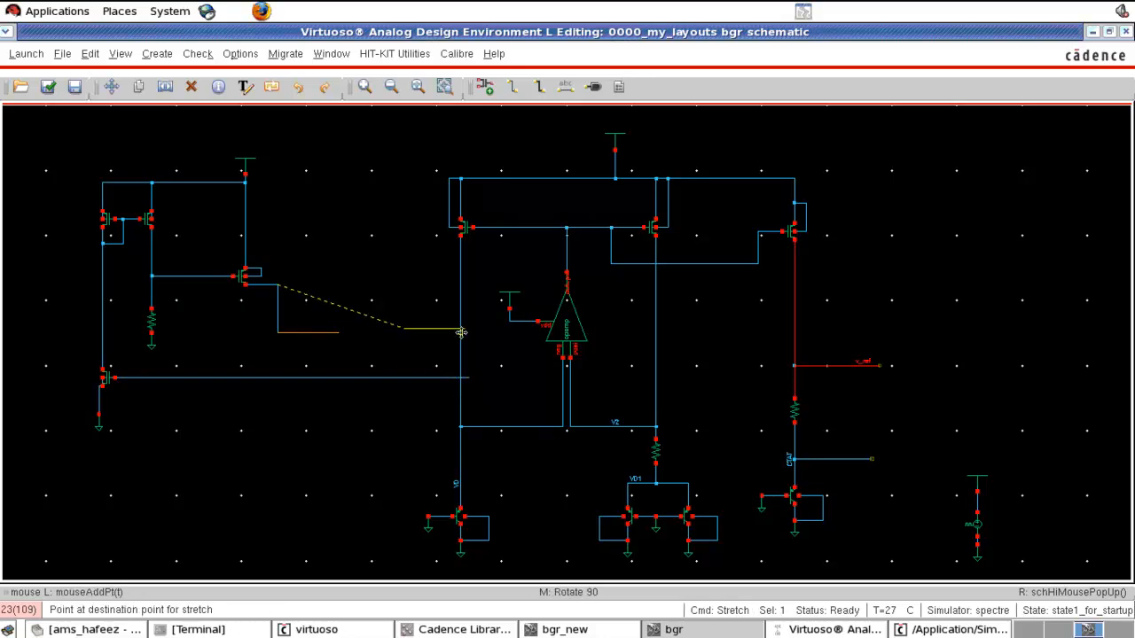
click(457, 332)
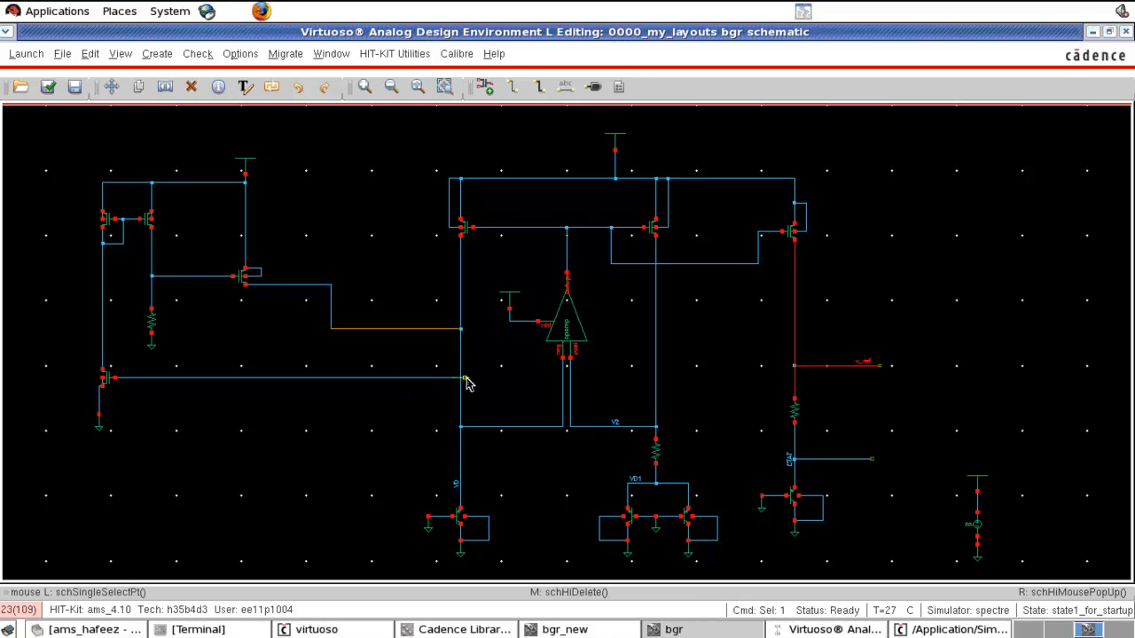
click(461, 379)
click(460, 381)
Step: Compare the connections with bgr_new, check and save the bgr schematic, and dismiss the check report
click(623, 632)
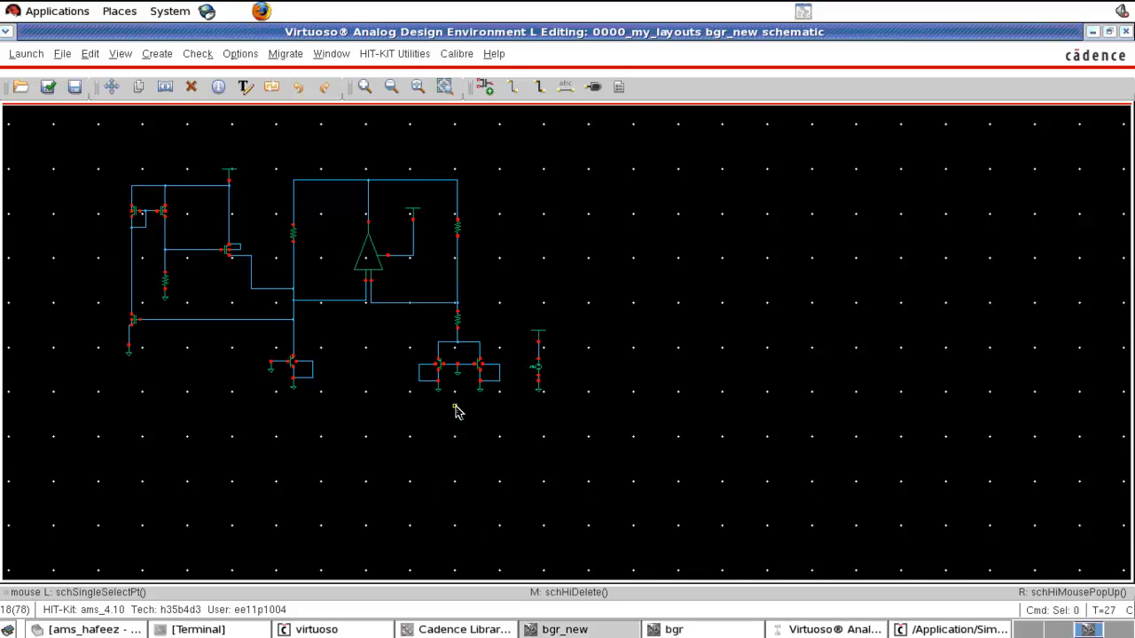
click(672, 630)
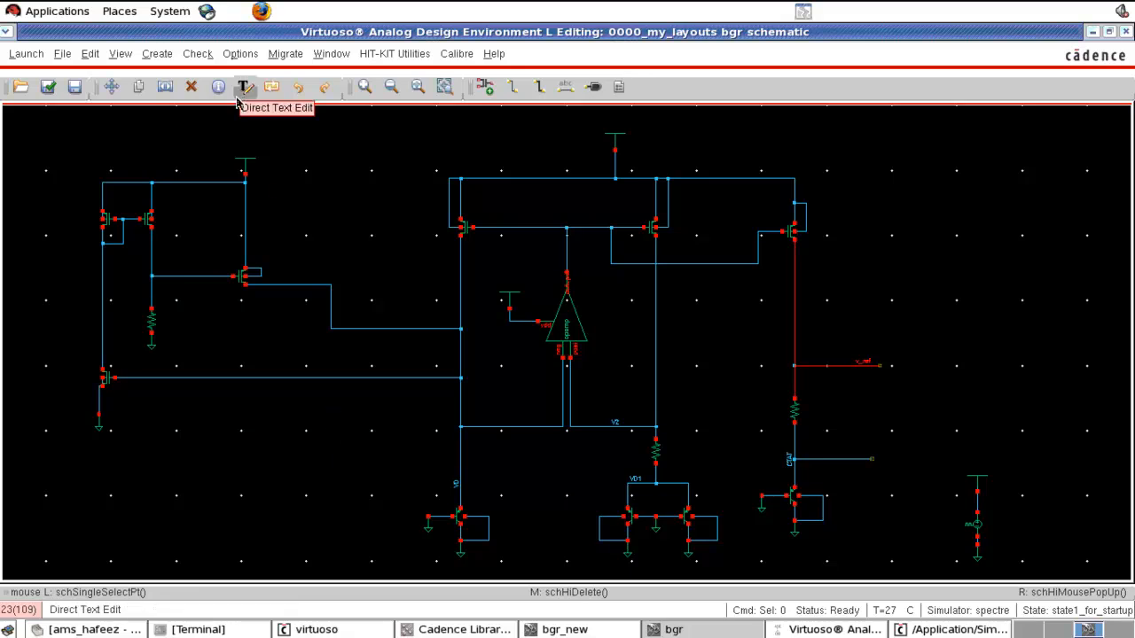
click(247, 165)
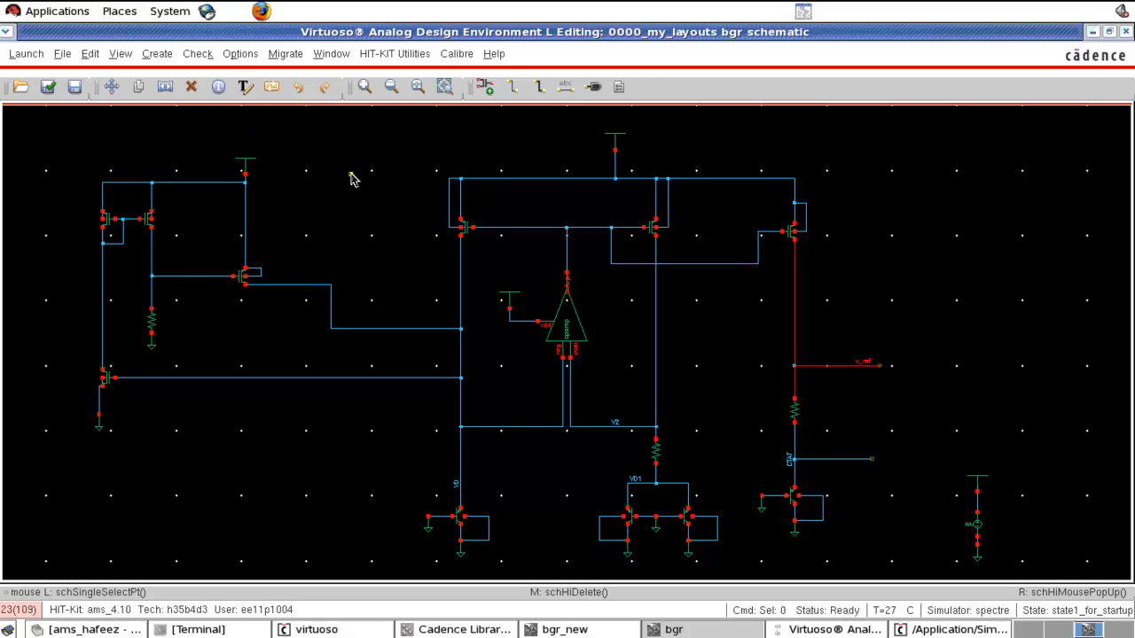
click(352, 177)
key(f)
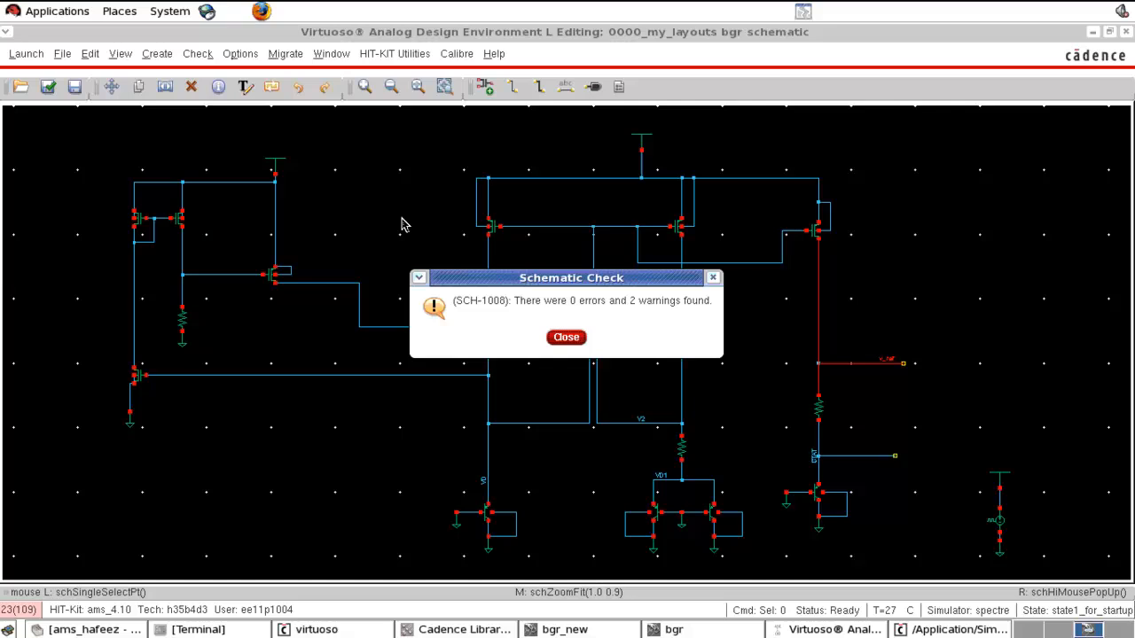
click(566, 337)
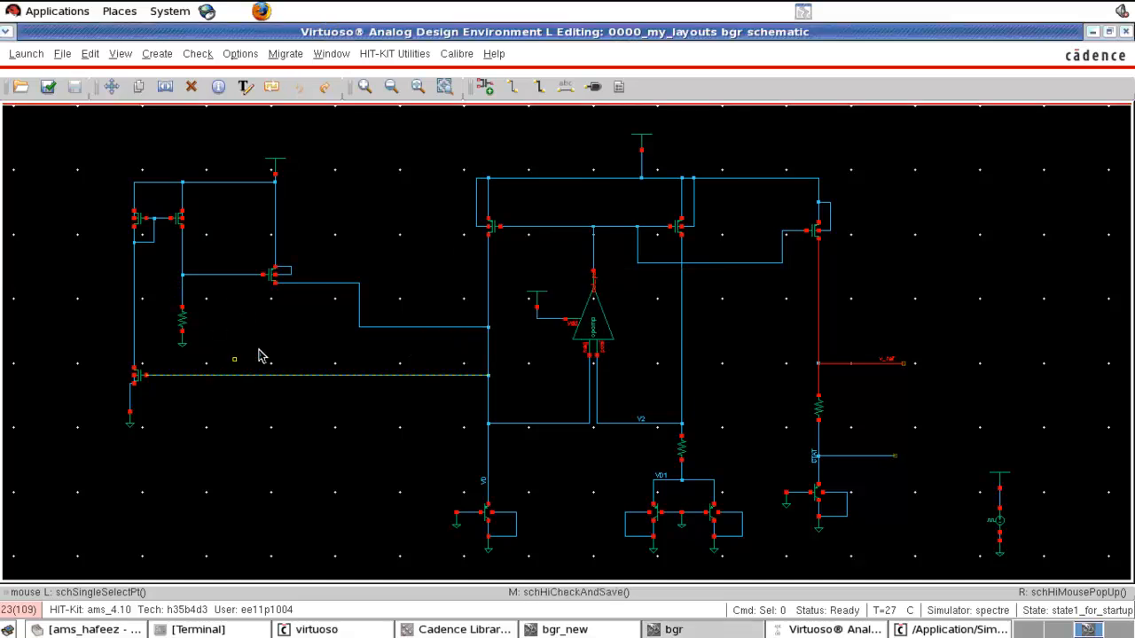
Step: Netlist and run the transient analysis of v_ref with the start-up circuit connected
click(853, 630)
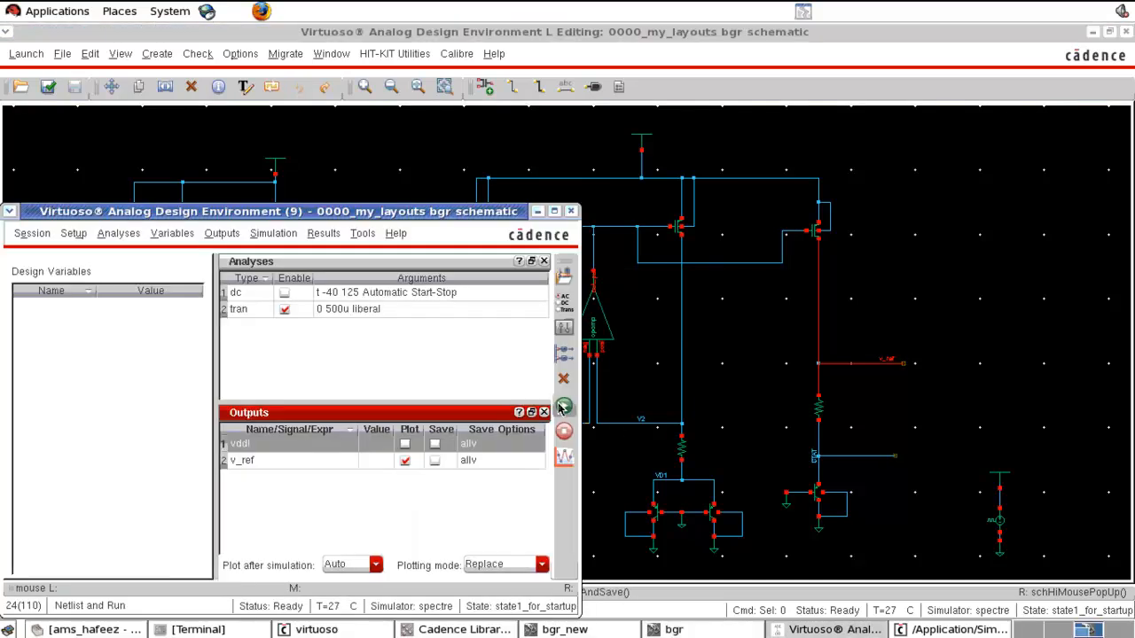
click(564, 405)
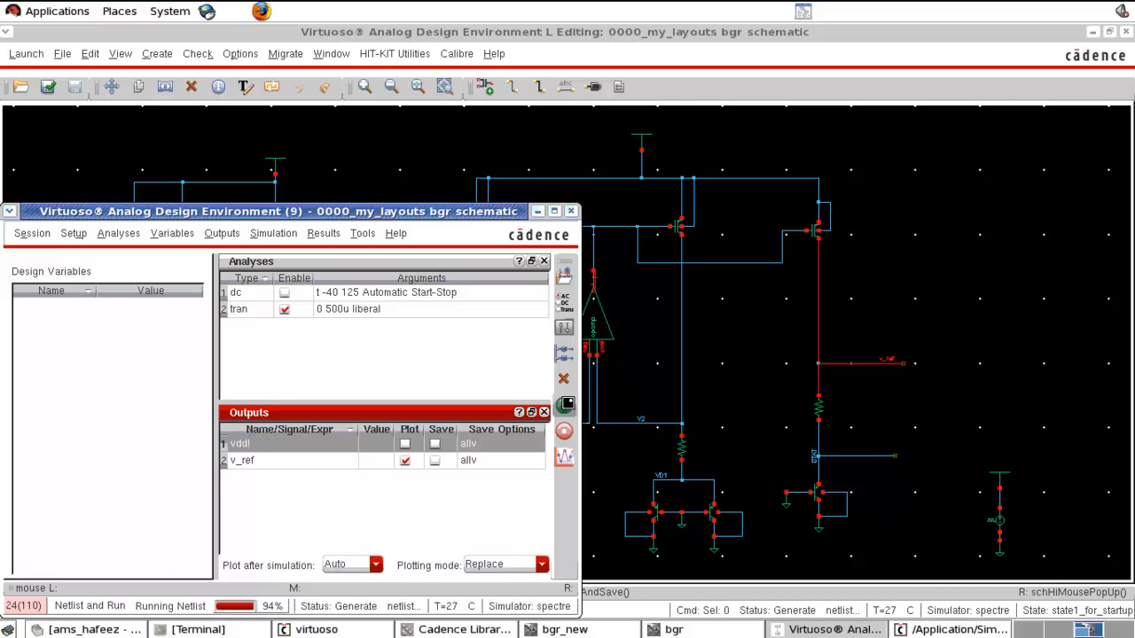